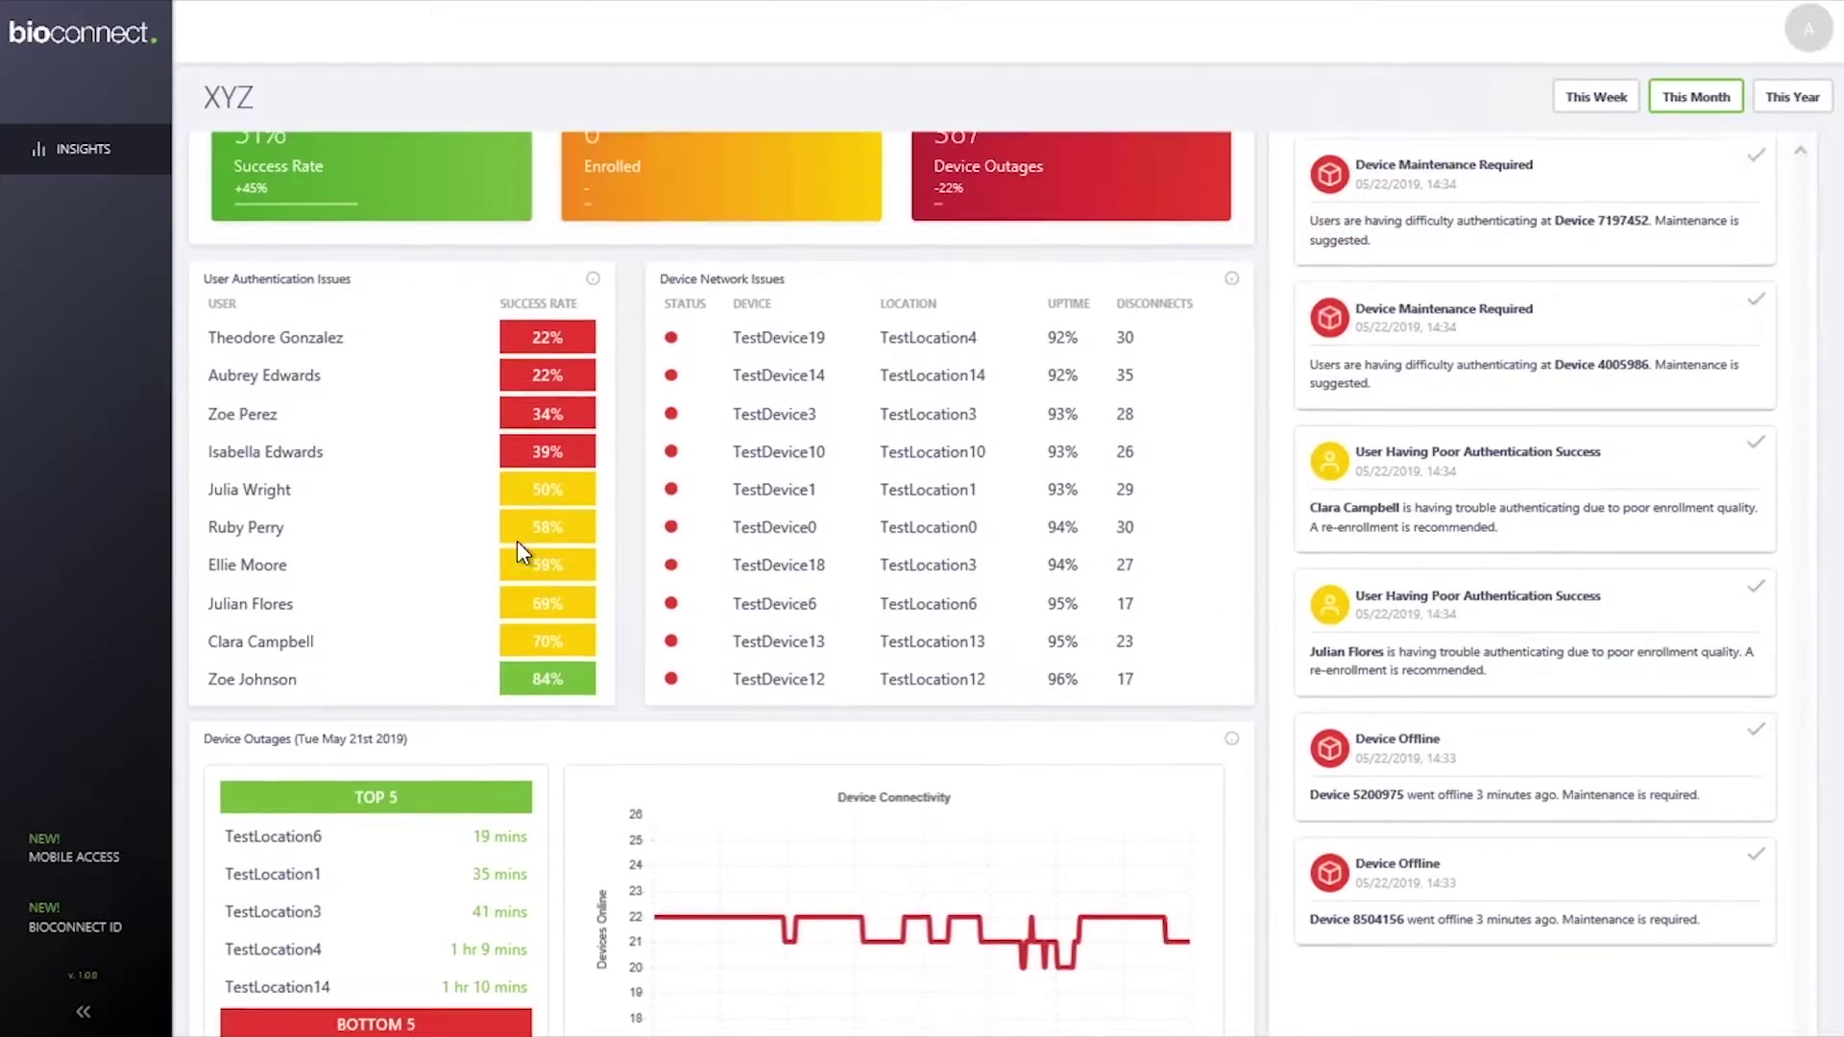
# Check the Device Outages panel info, then launch the BioConnect installer from its Integration Software folder
pyautogui.scroll(-3, 517, 539)
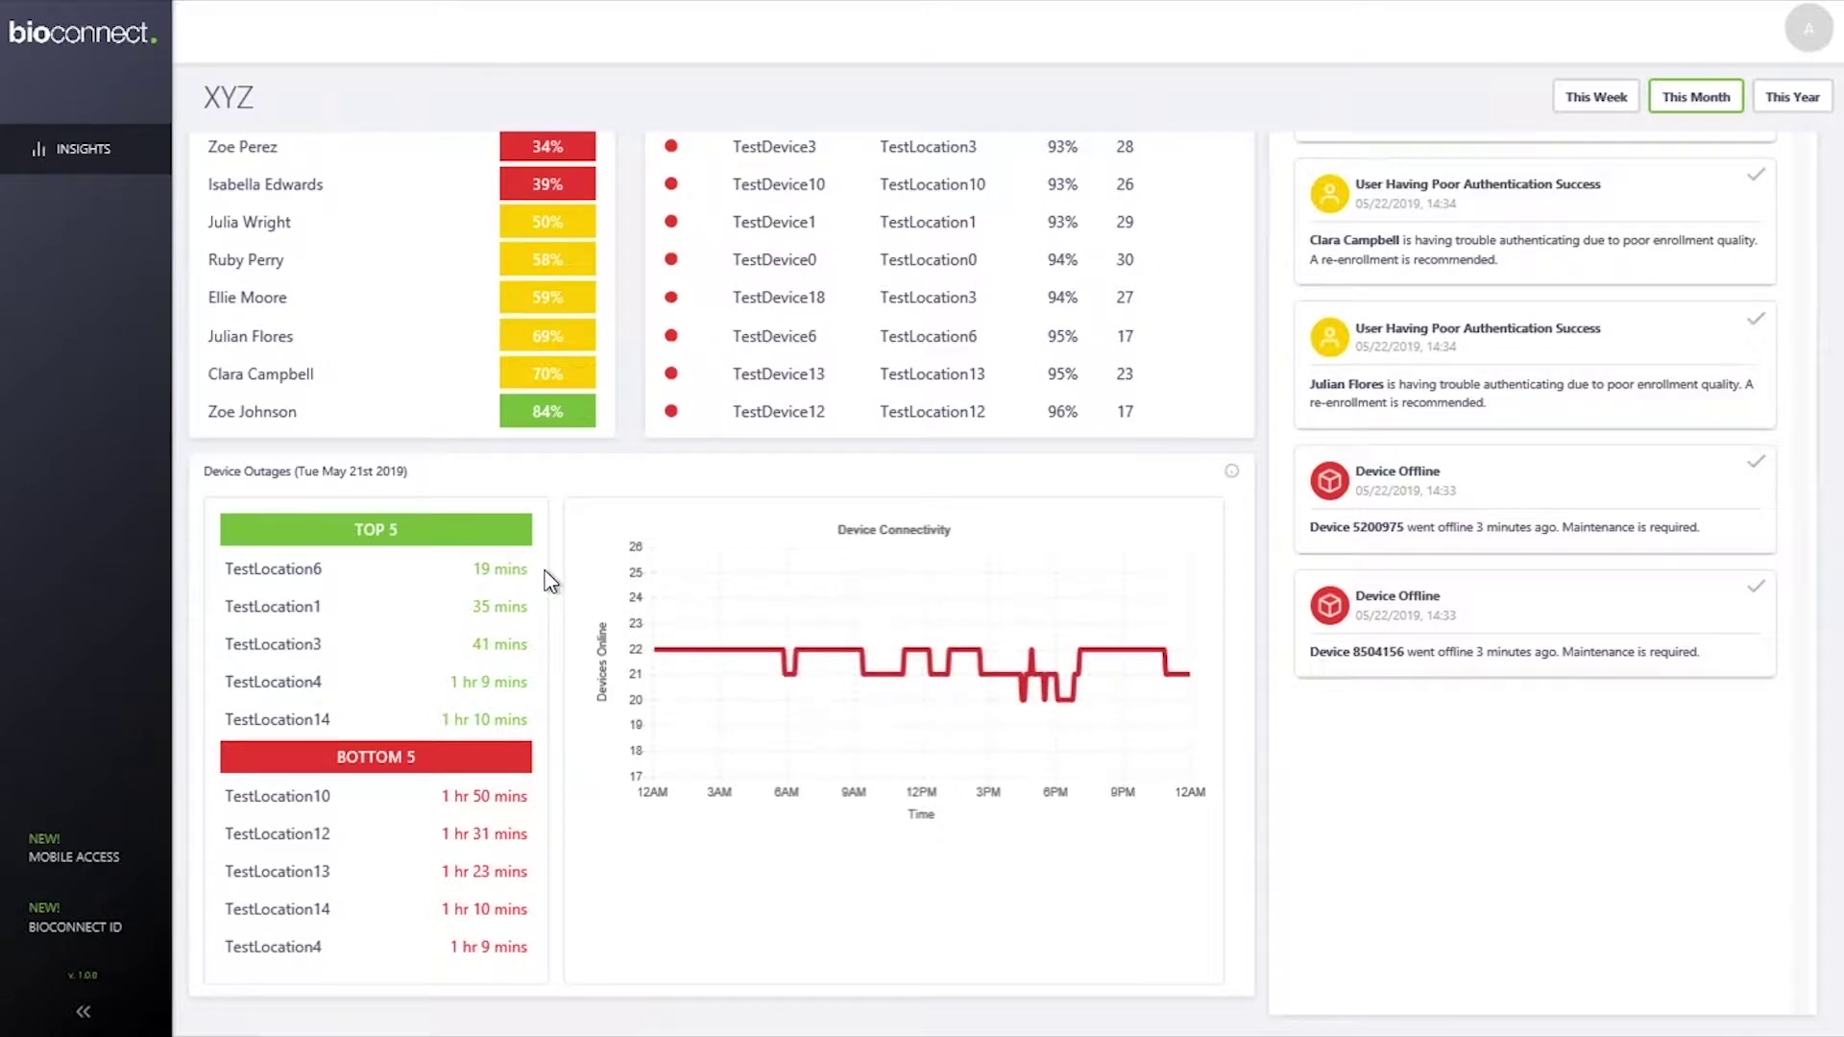
pyautogui.click(1231, 470)
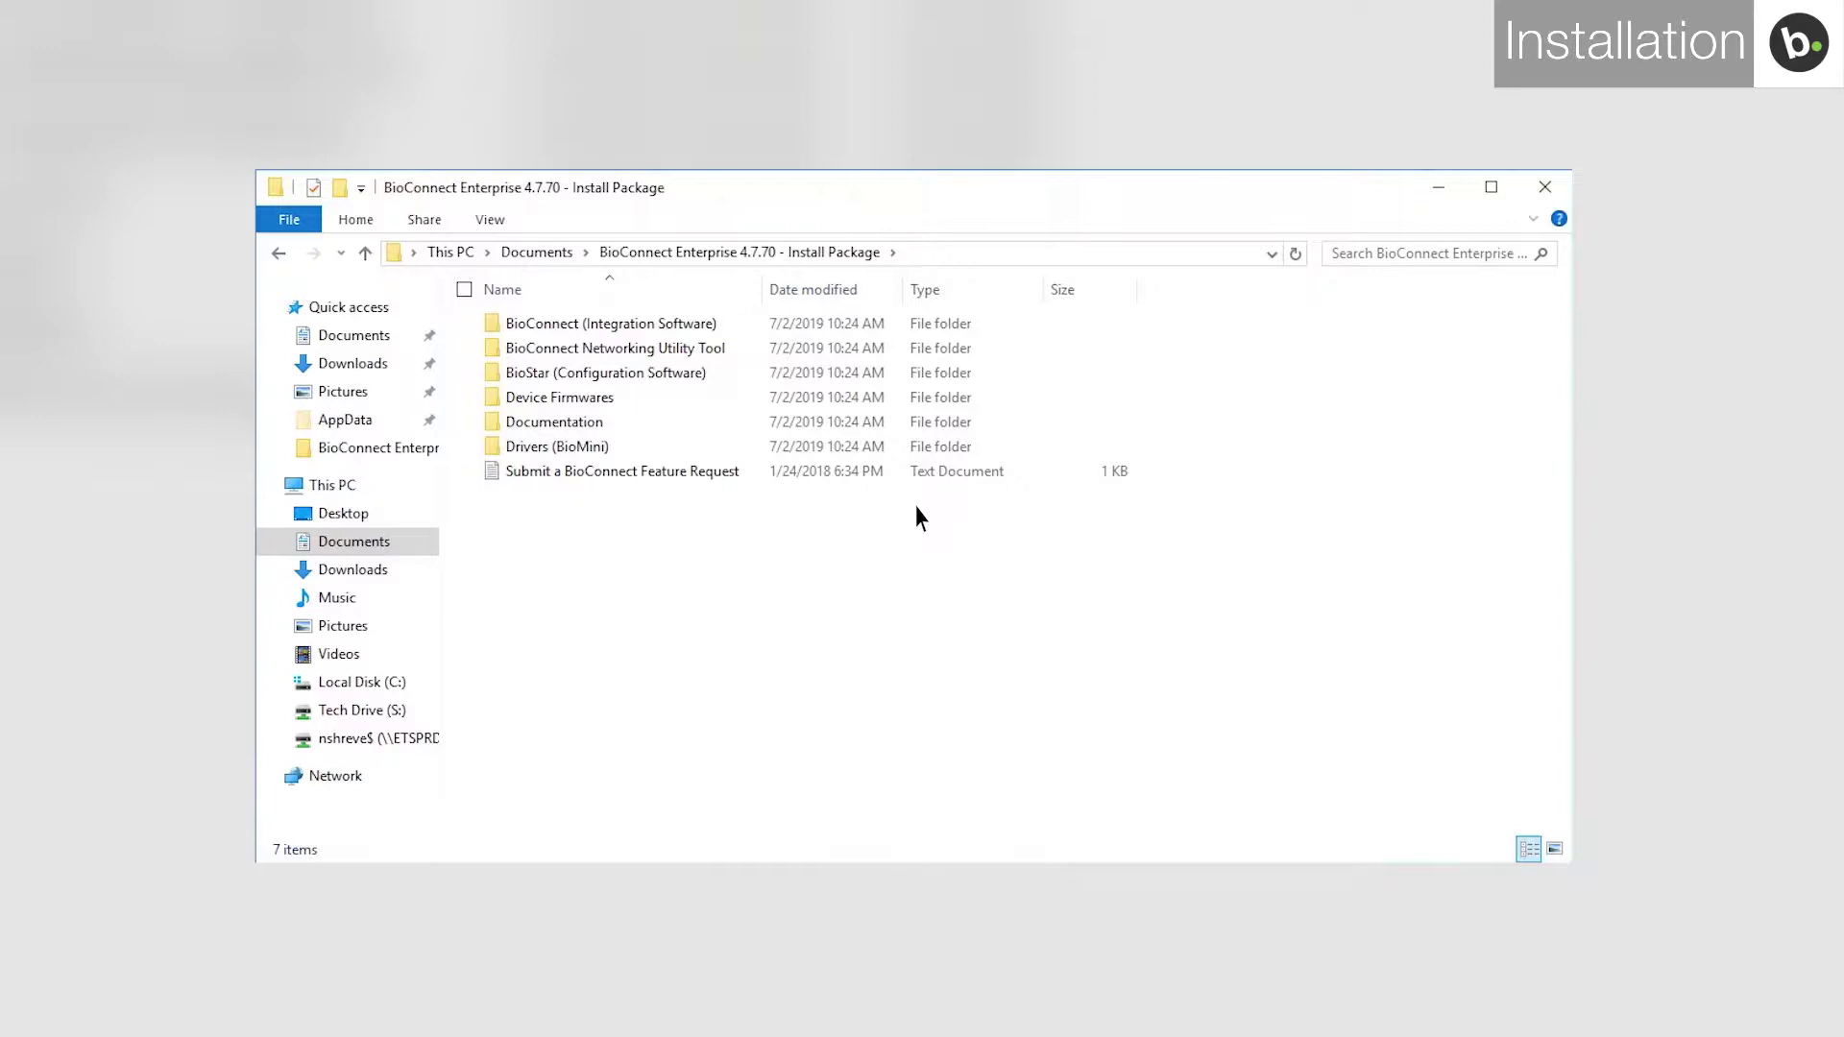
pyautogui.doubleClick(742, 327)
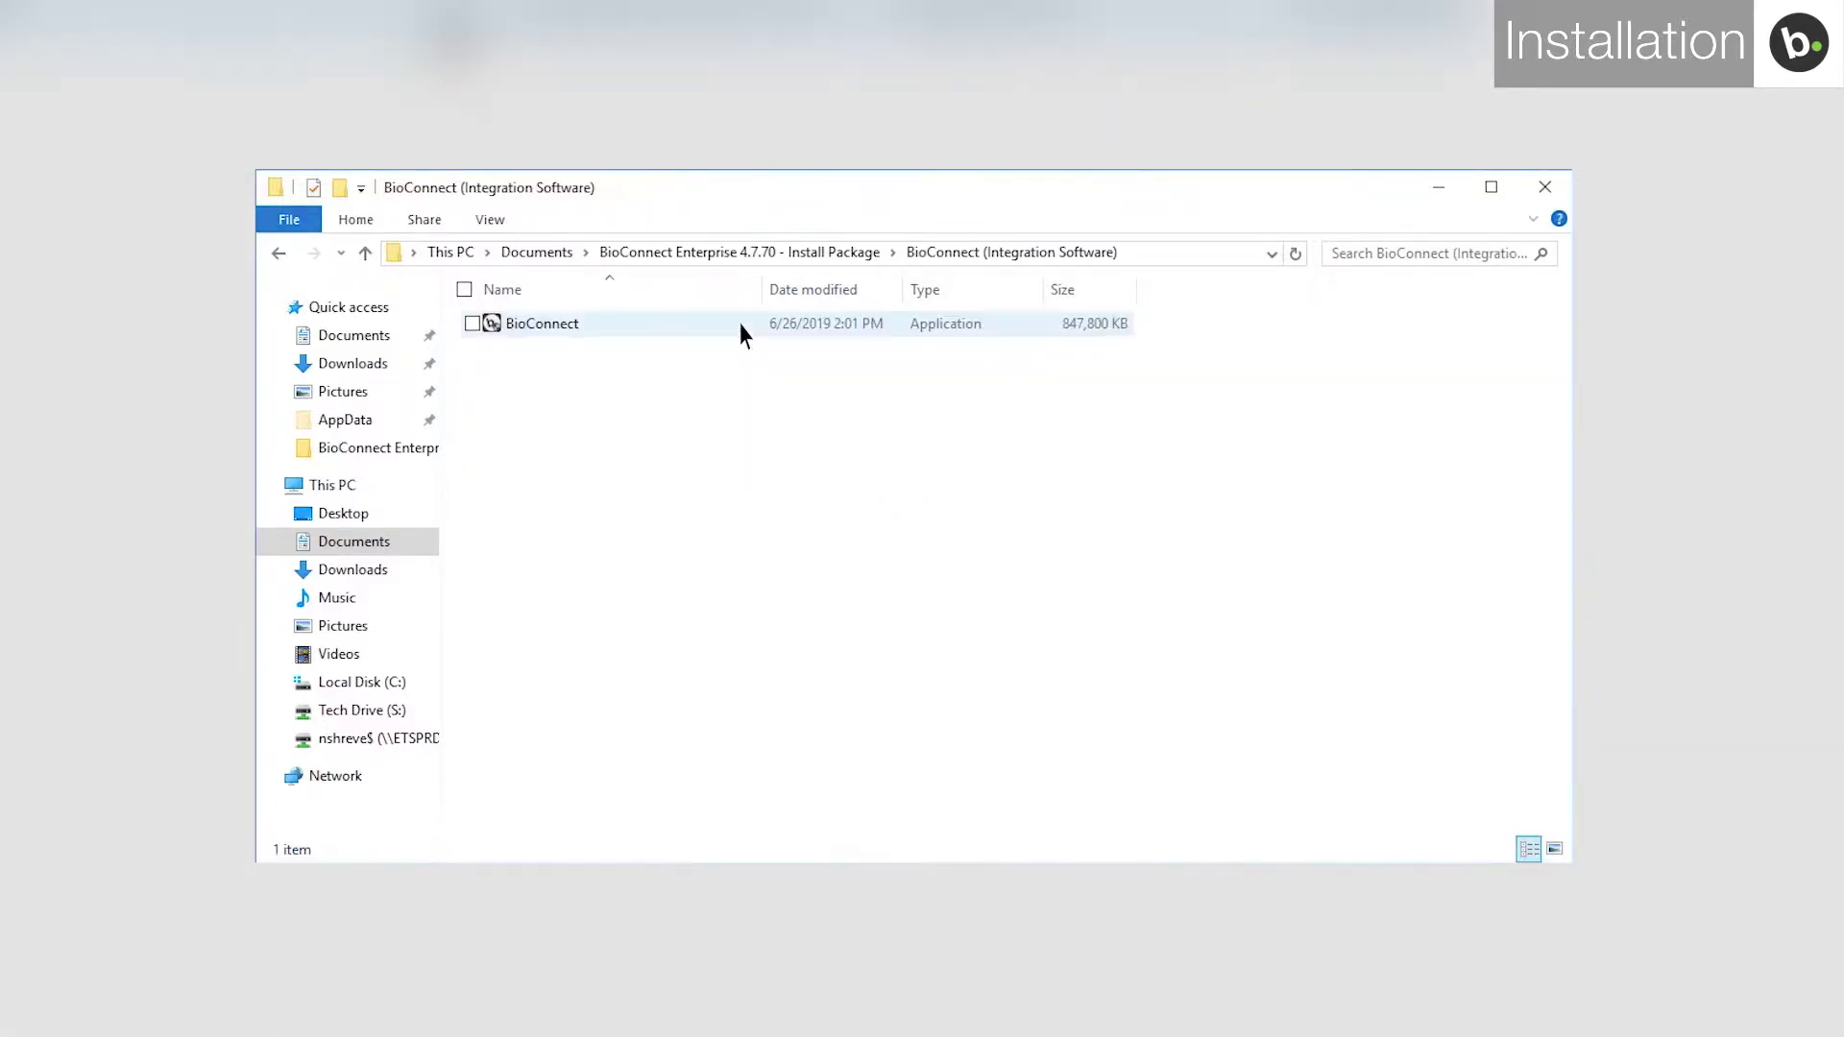
pyautogui.click(742, 327)
pyautogui.doubleClick(739, 324)
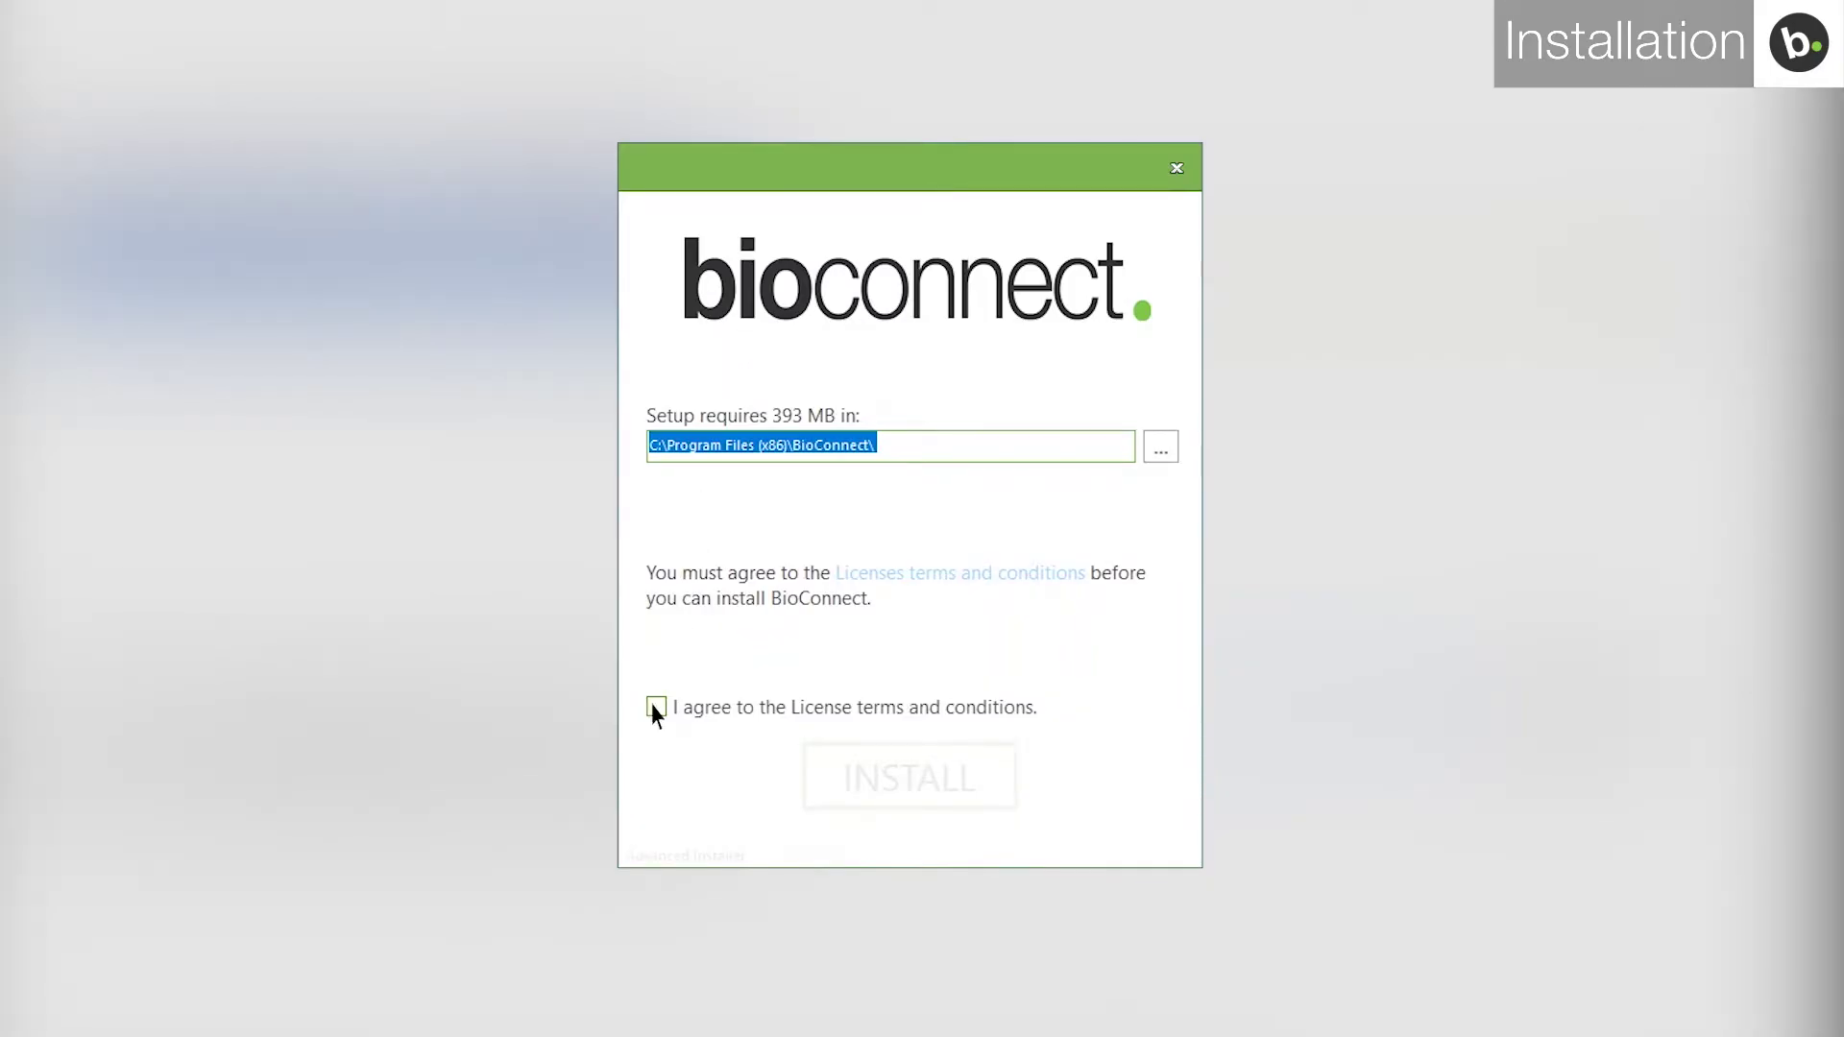
# Accept the license and do a Server Install with Networking Tool and BioMini Driver, then launch BioConnect
pyautogui.click(654, 708)
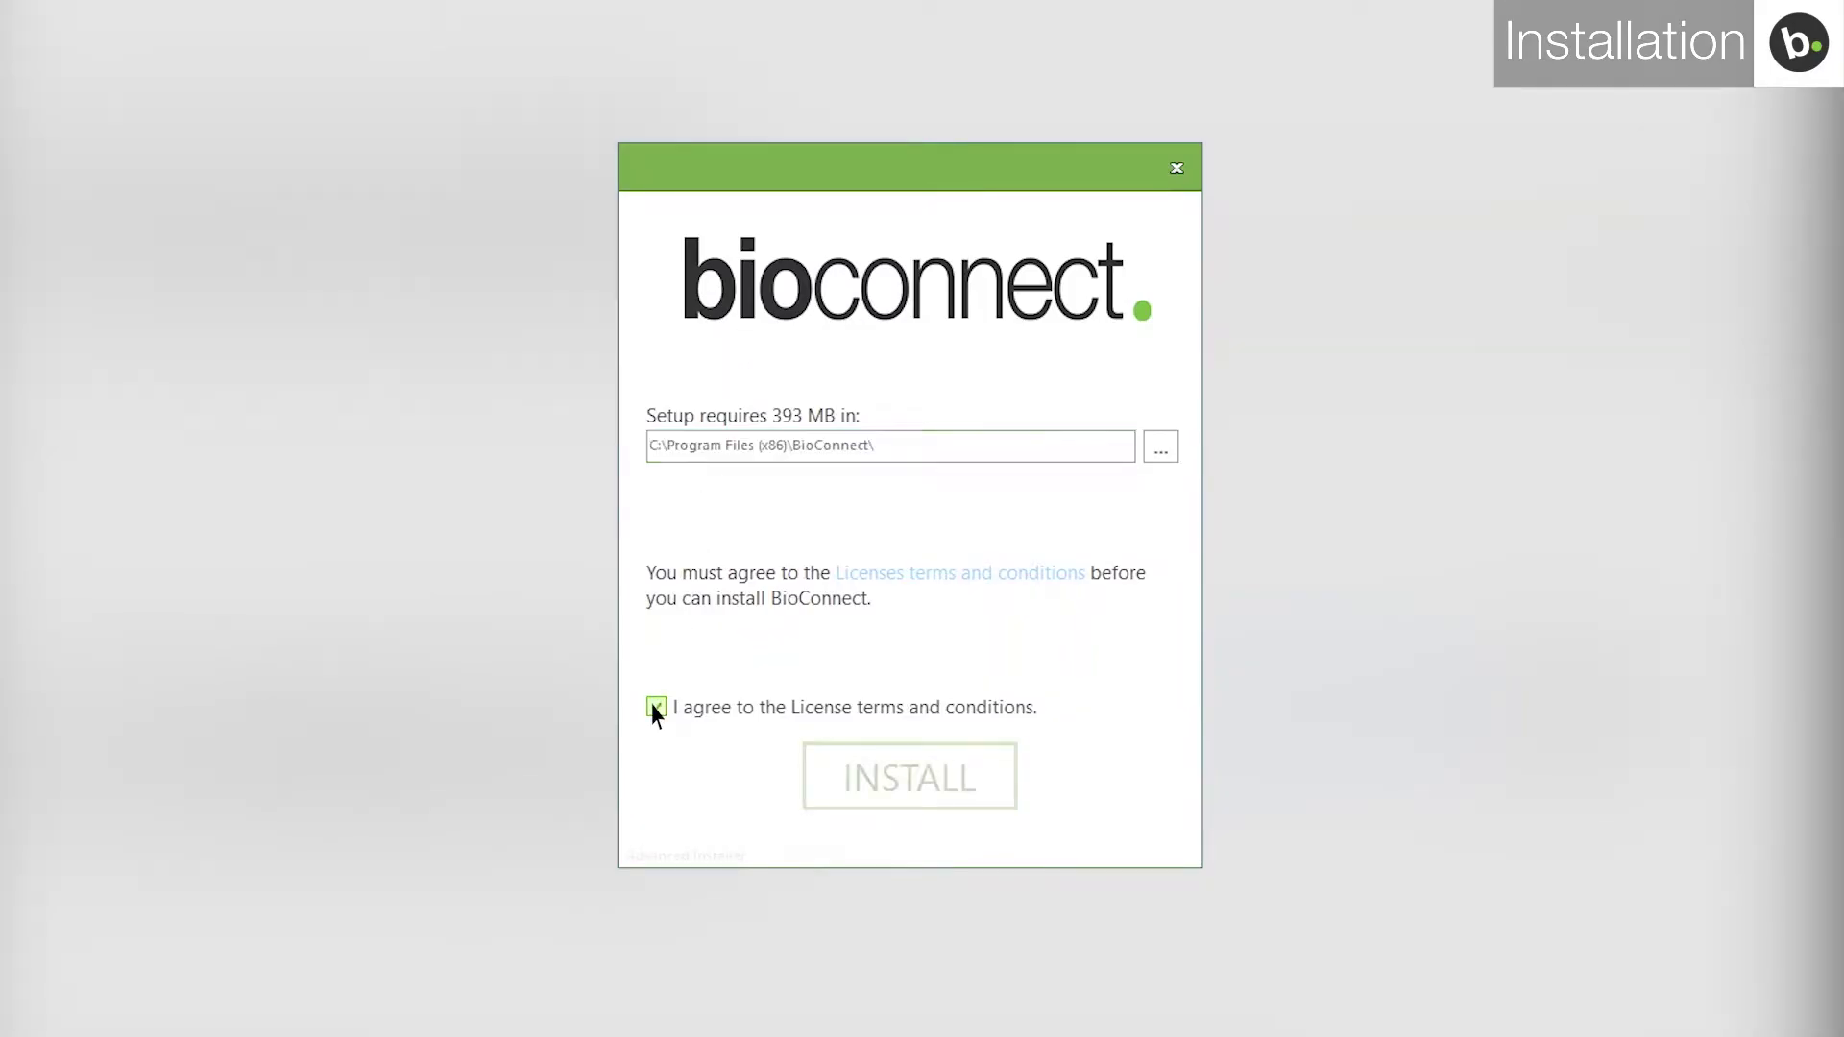
pyautogui.click(864, 780)
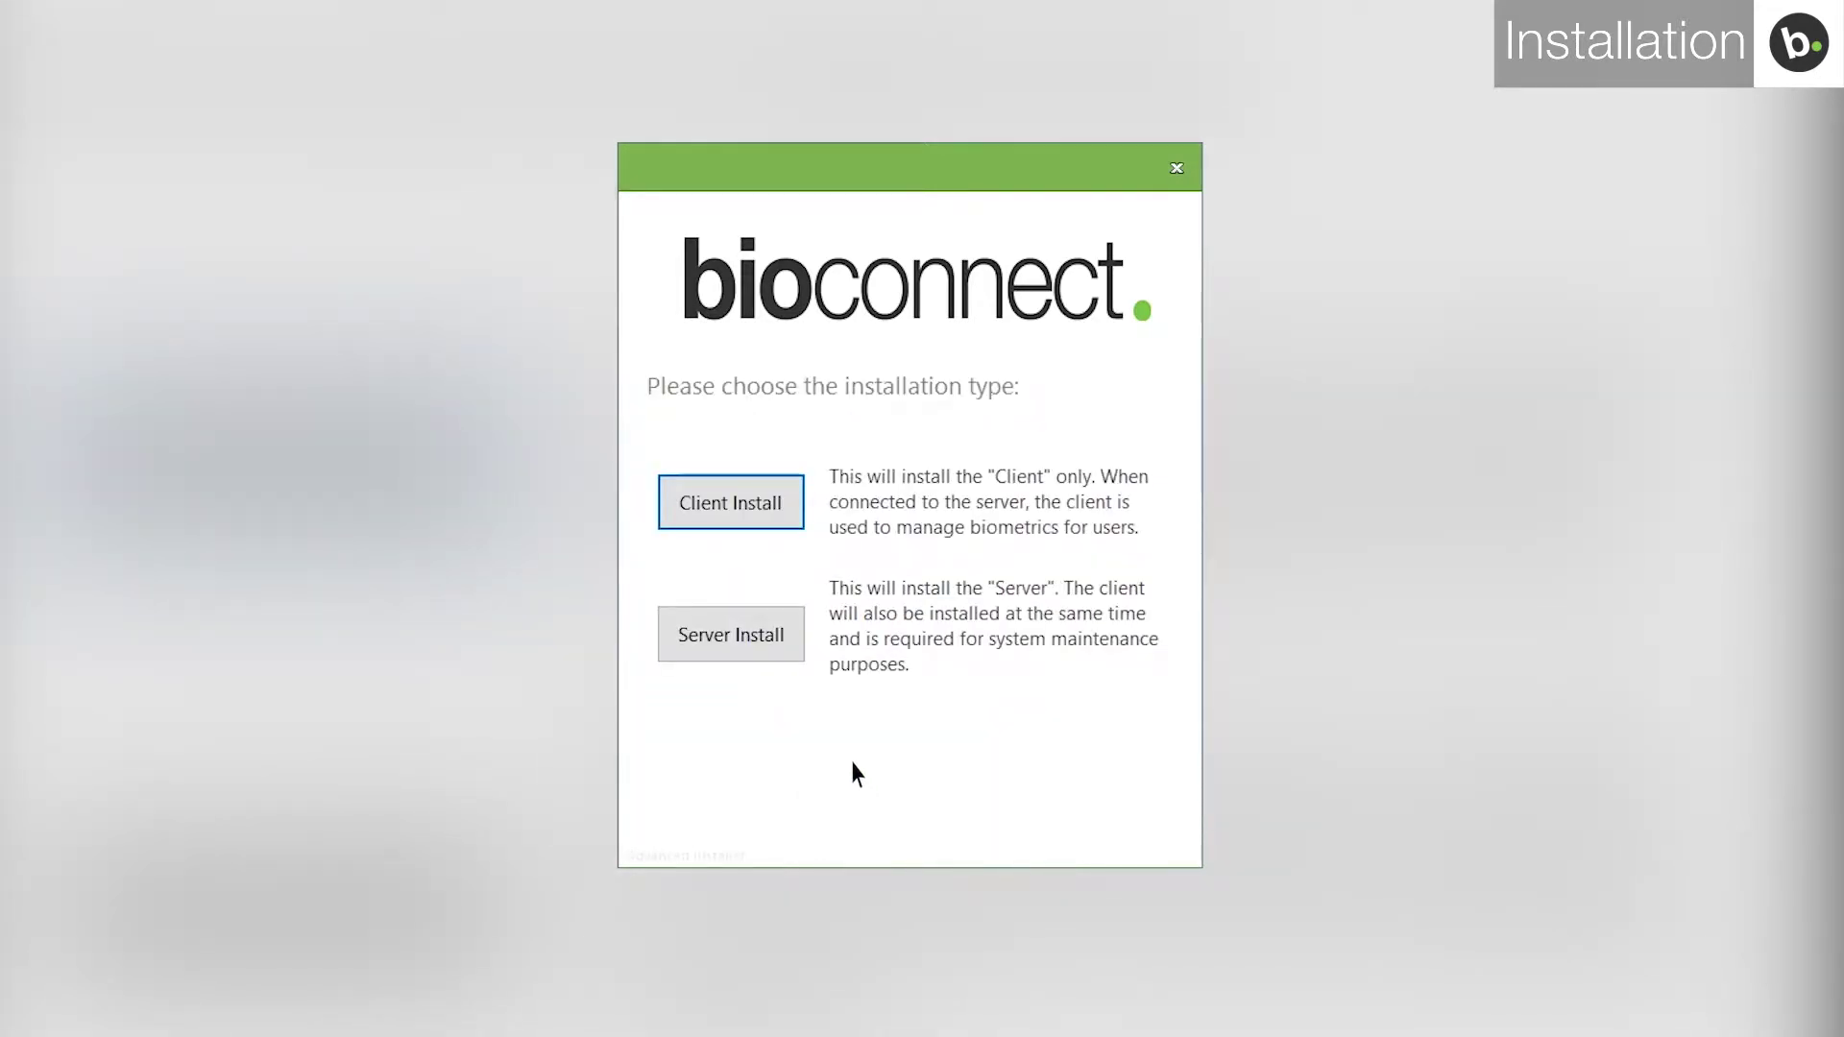
pyautogui.click(759, 651)
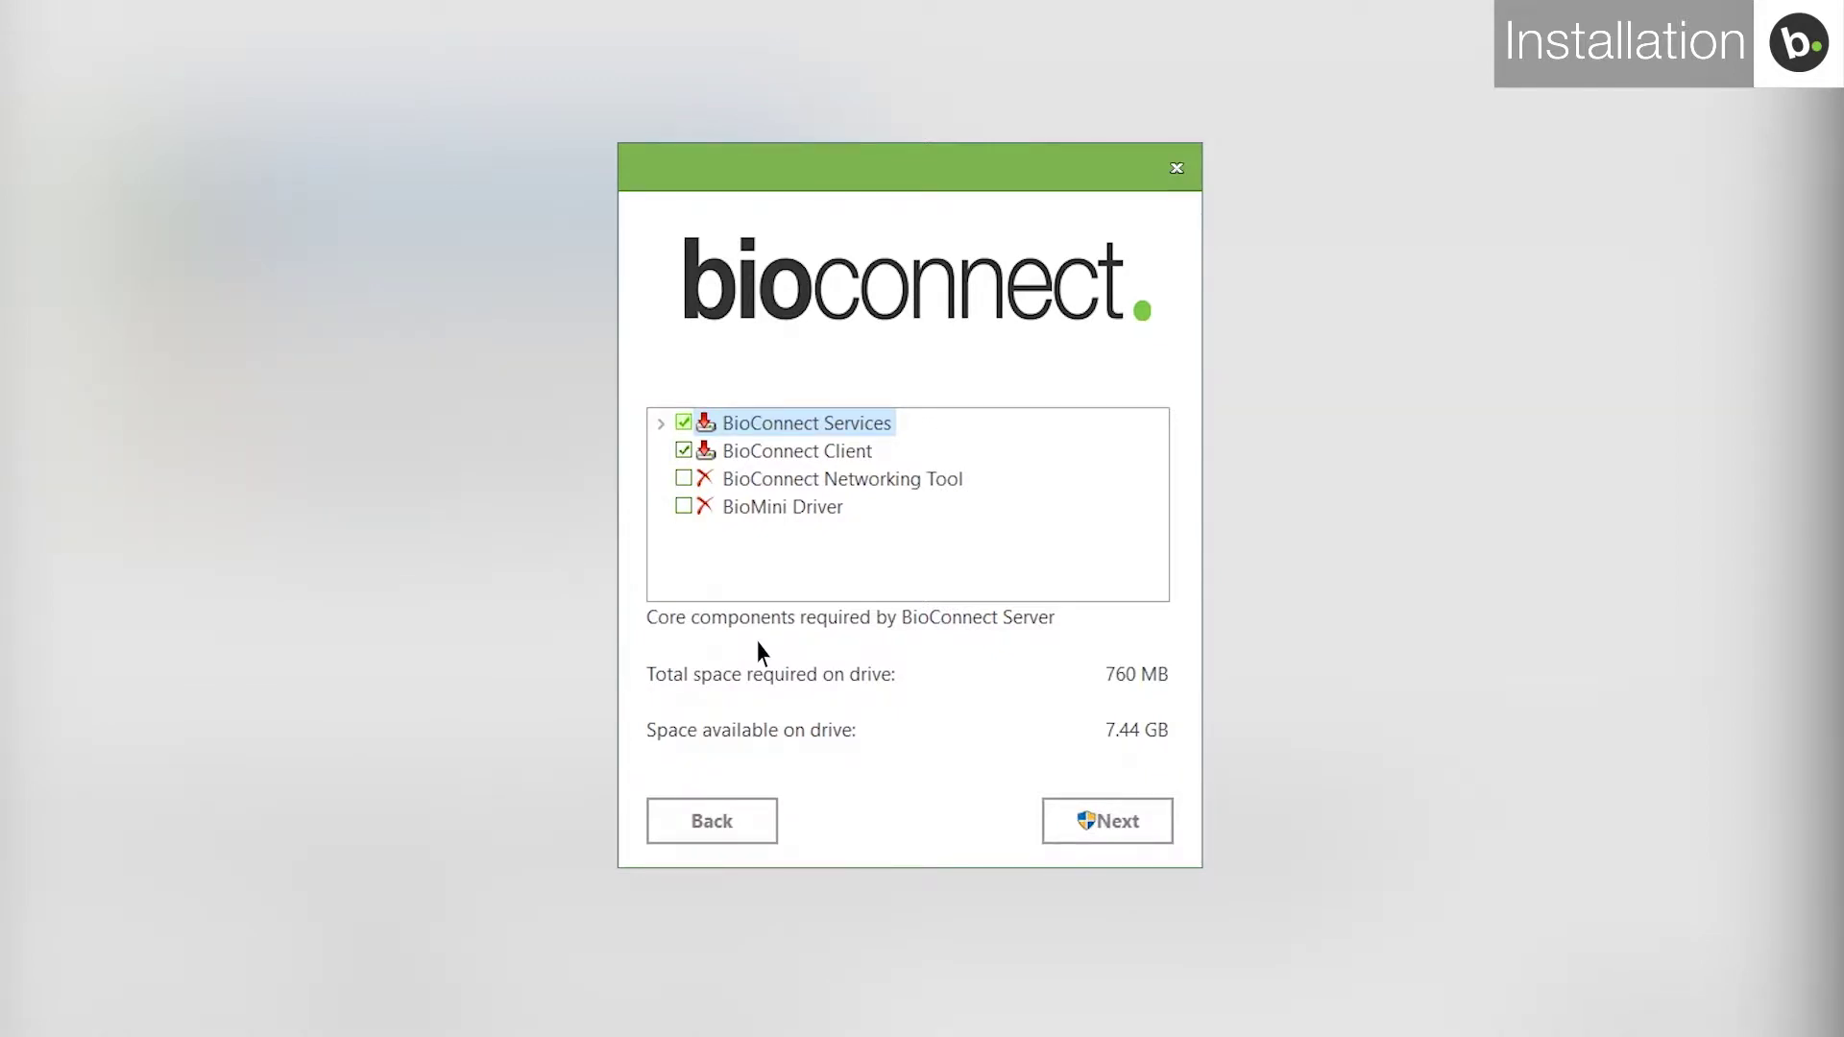
pyautogui.click(683, 507)
pyautogui.click(683, 479)
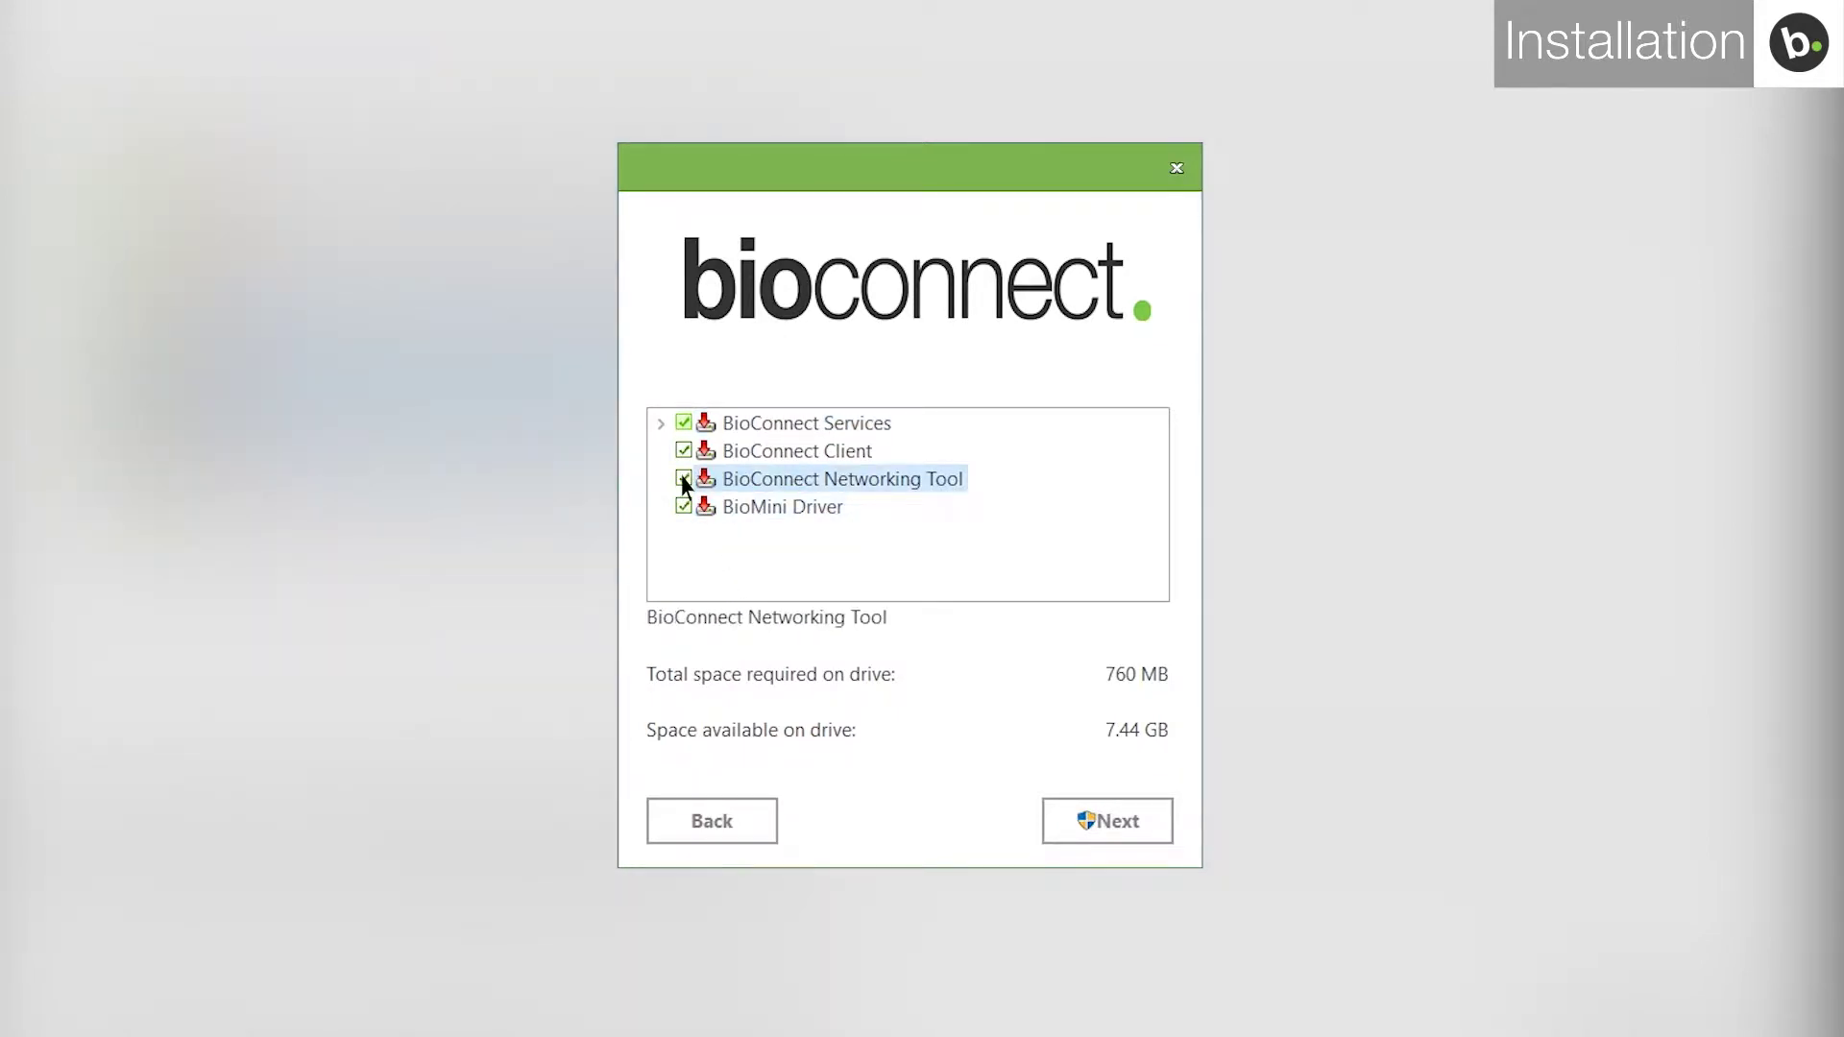
pyautogui.click(1108, 823)
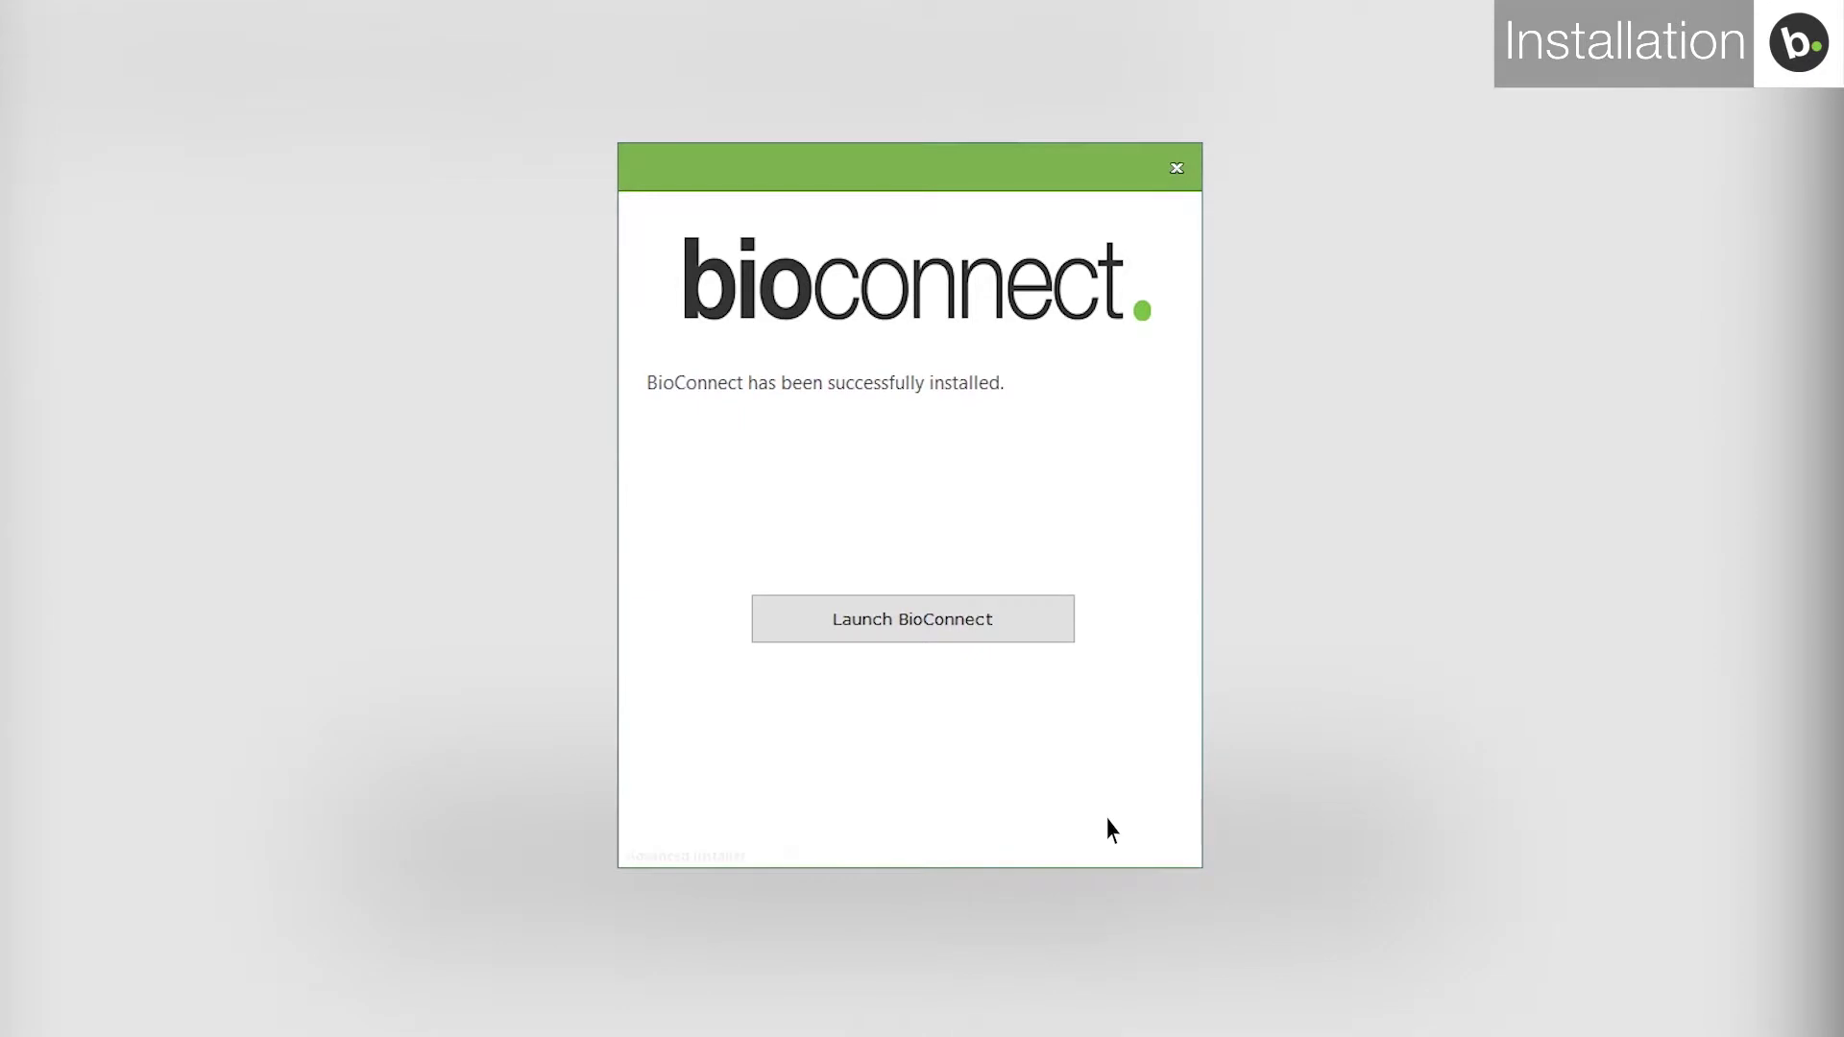
pyautogui.click(989, 624)
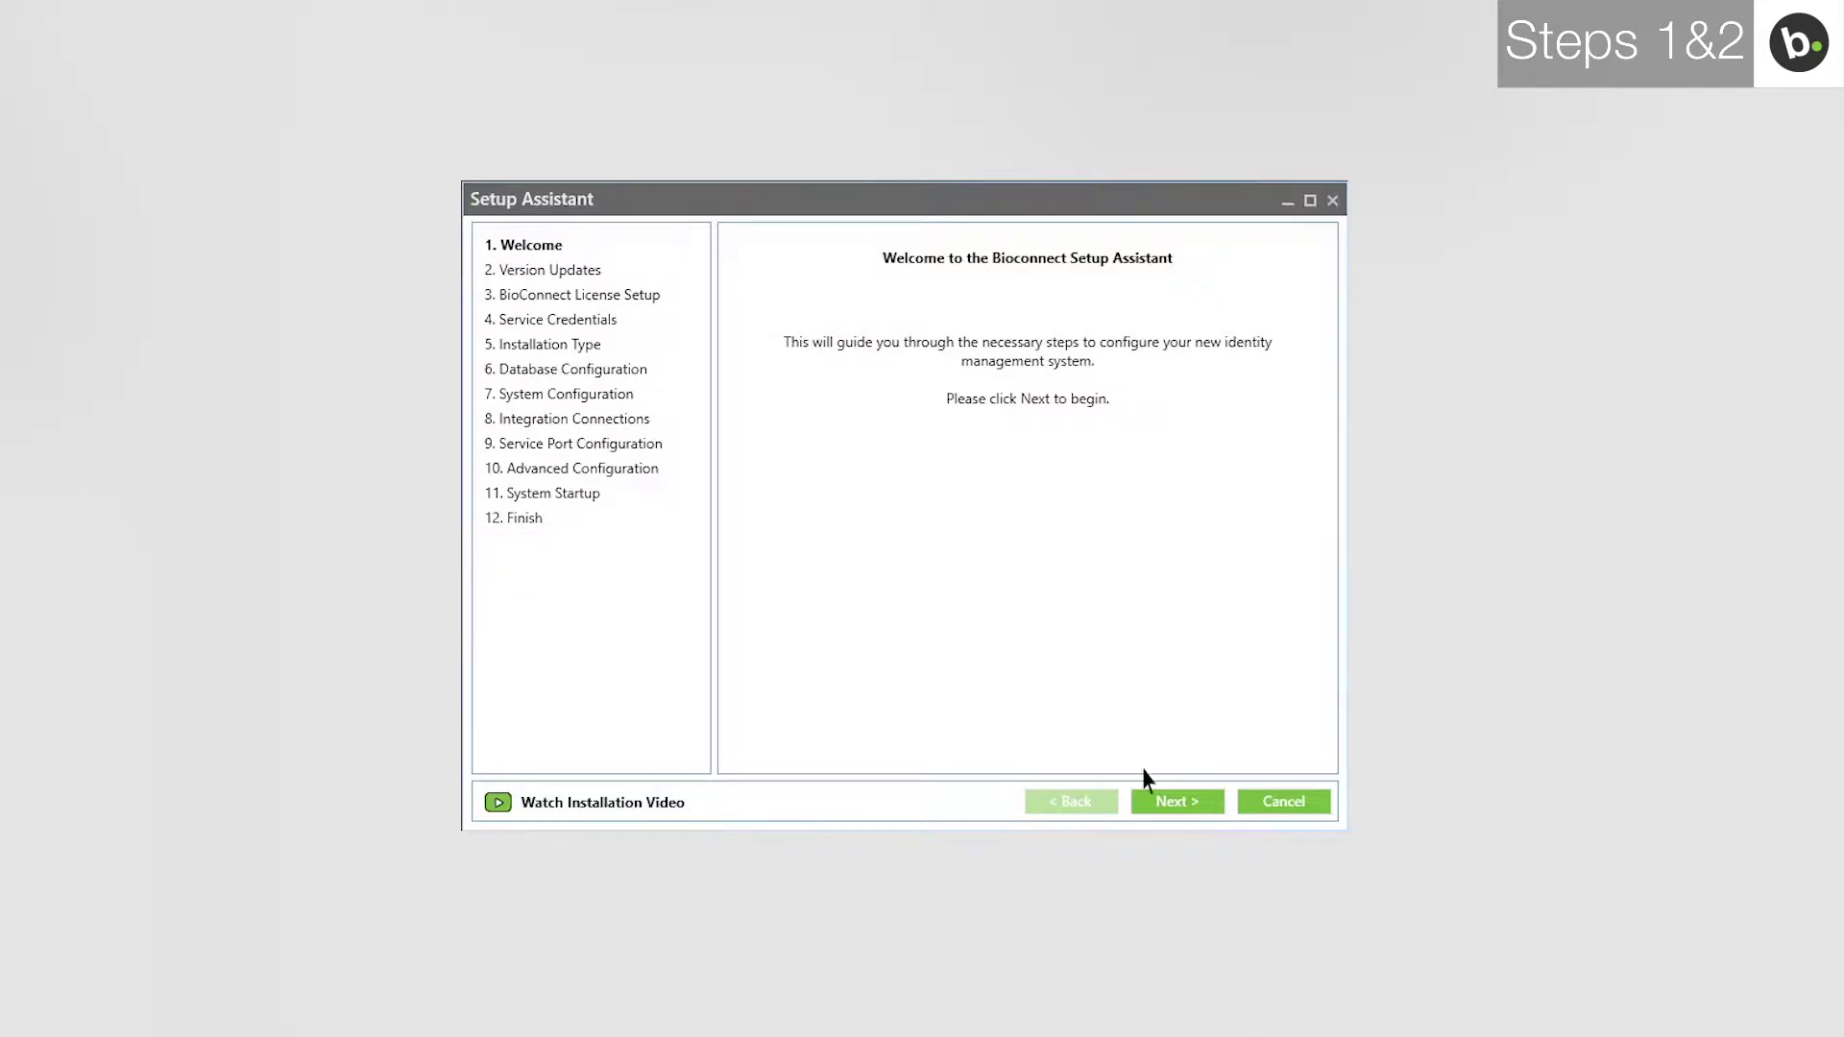
# Pass the welcome and release notes pages and create a permanent one-device BioConnect_Trial license
pyautogui.click(1178, 803)
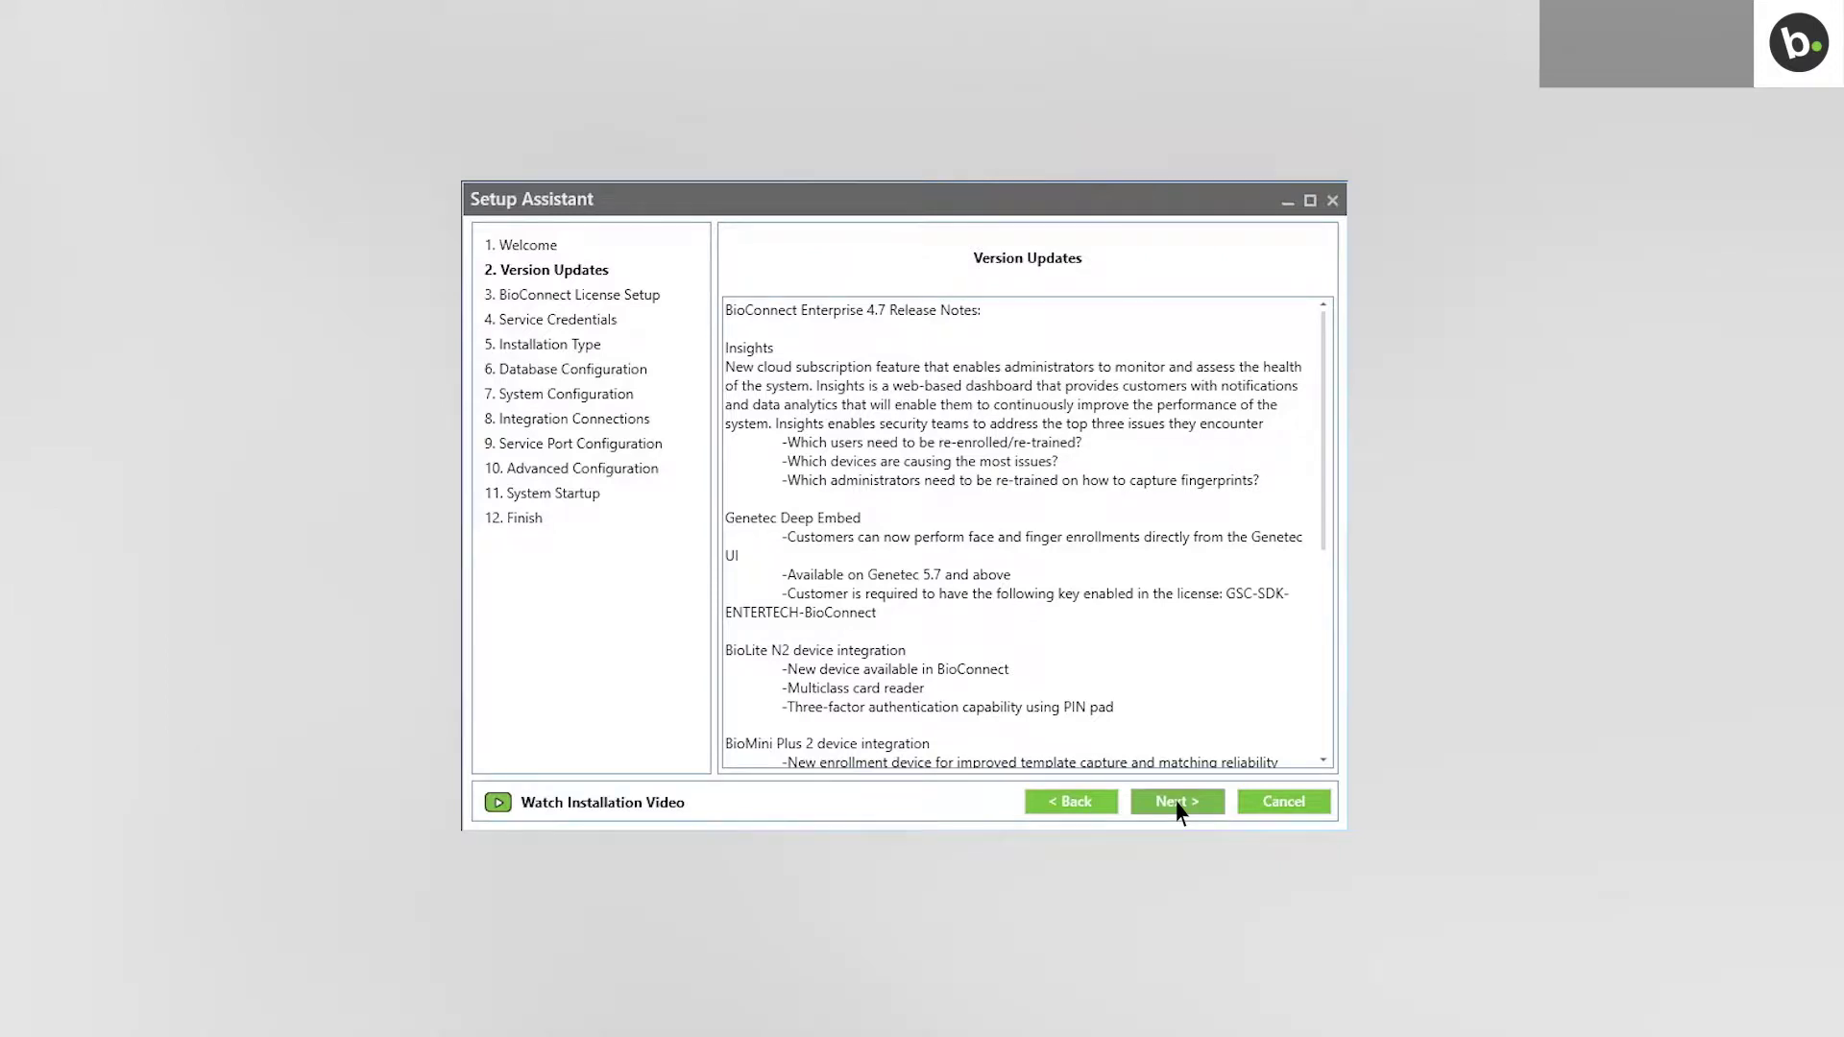
pyautogui.click(1180, 804)
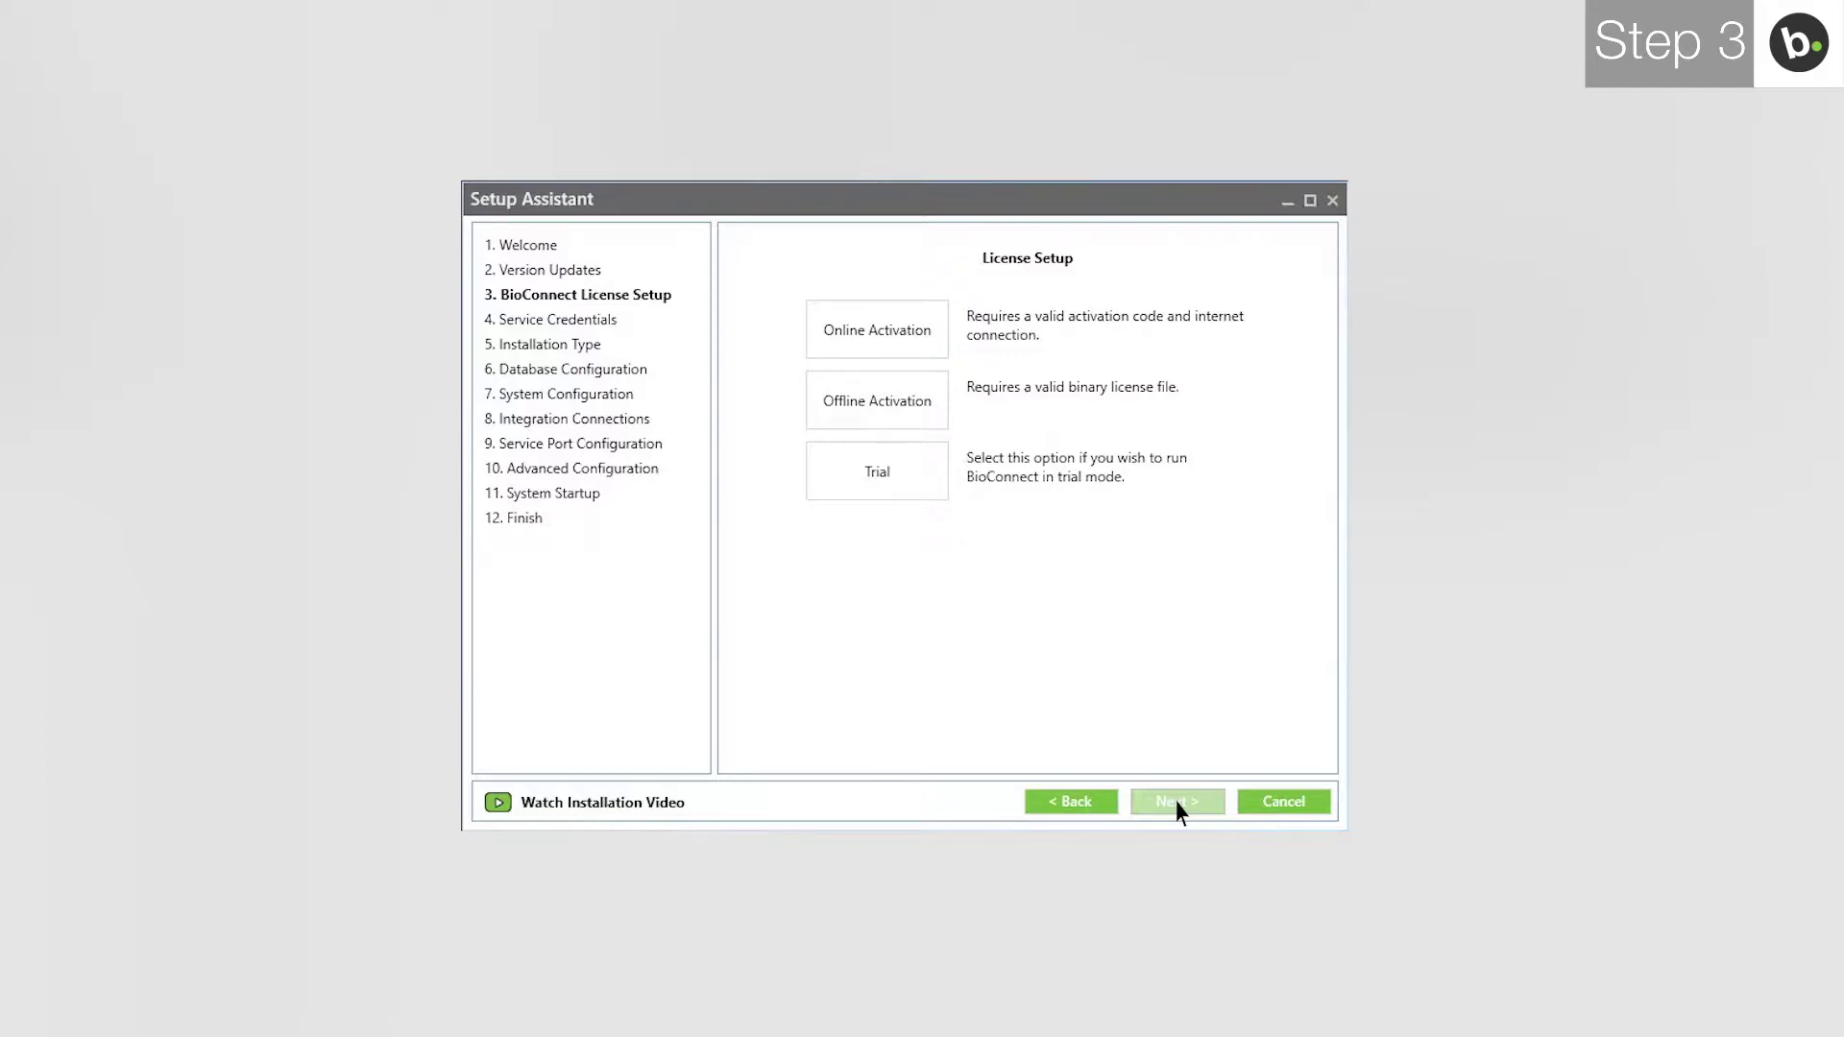
pyautogui.click(911, 476)
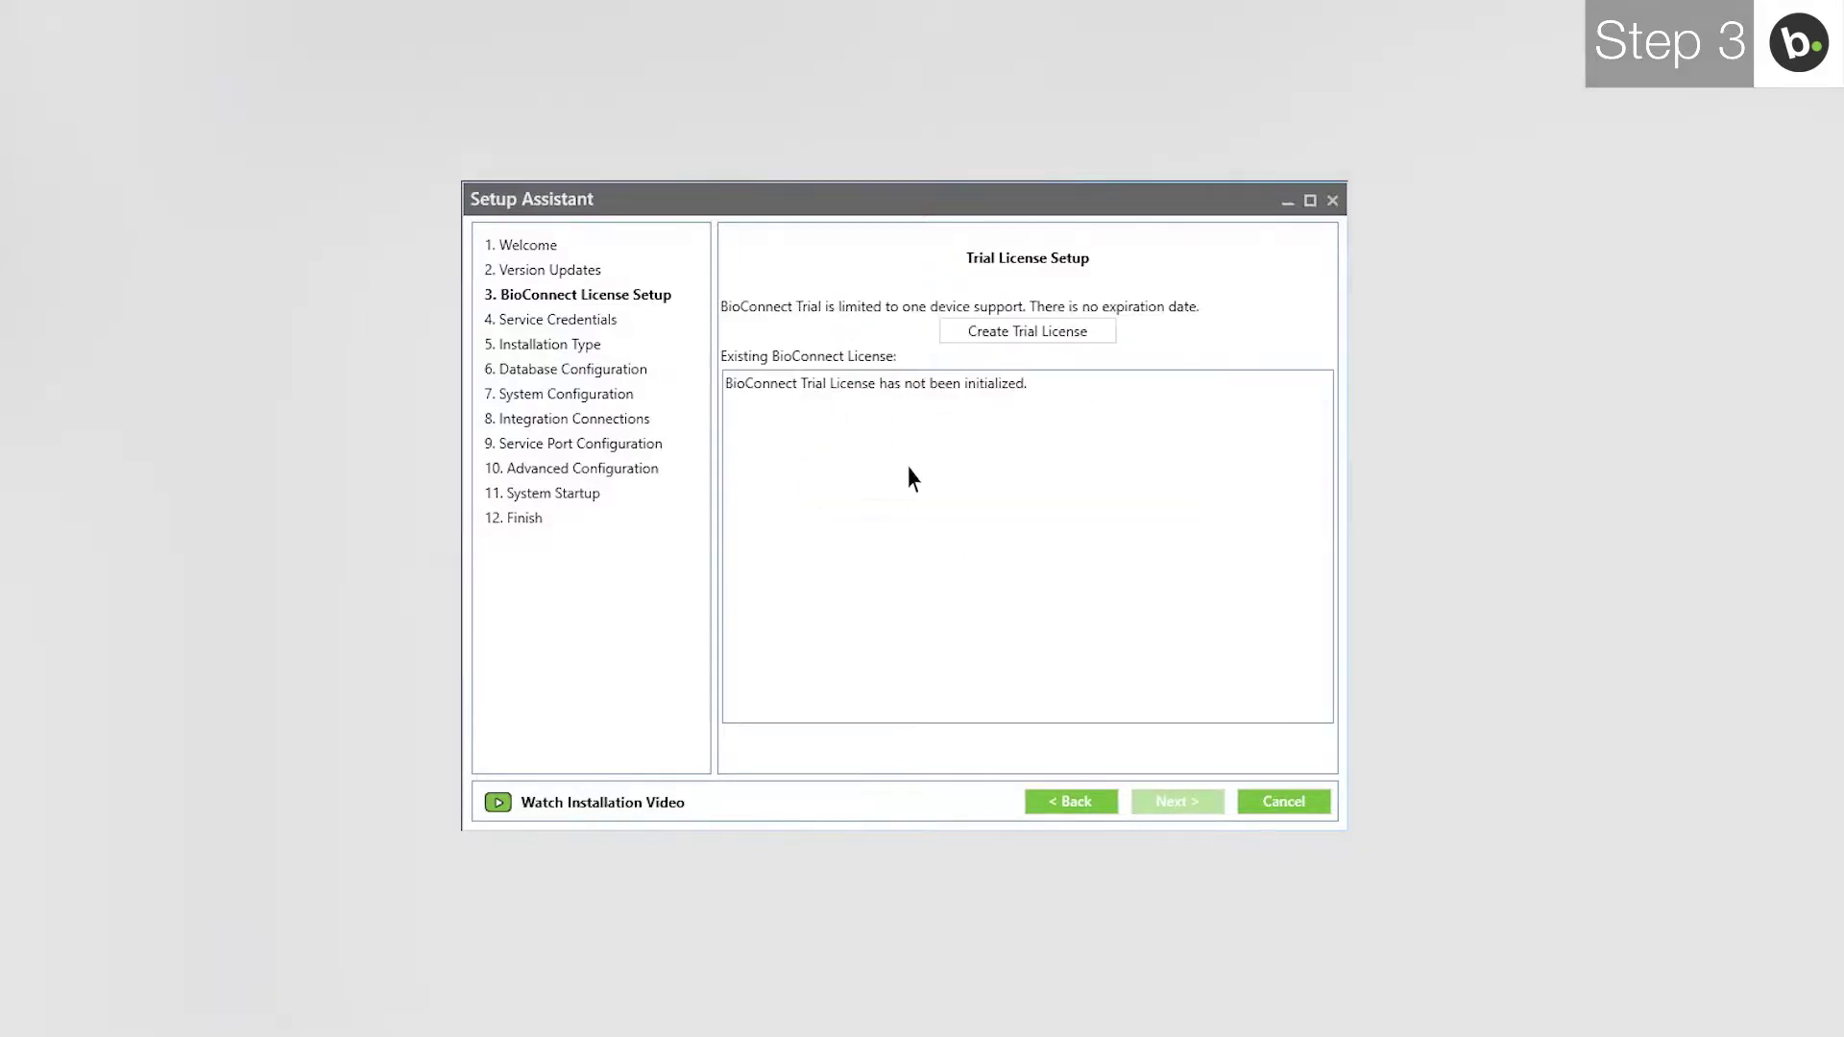
pyautogui.click(965, 339)
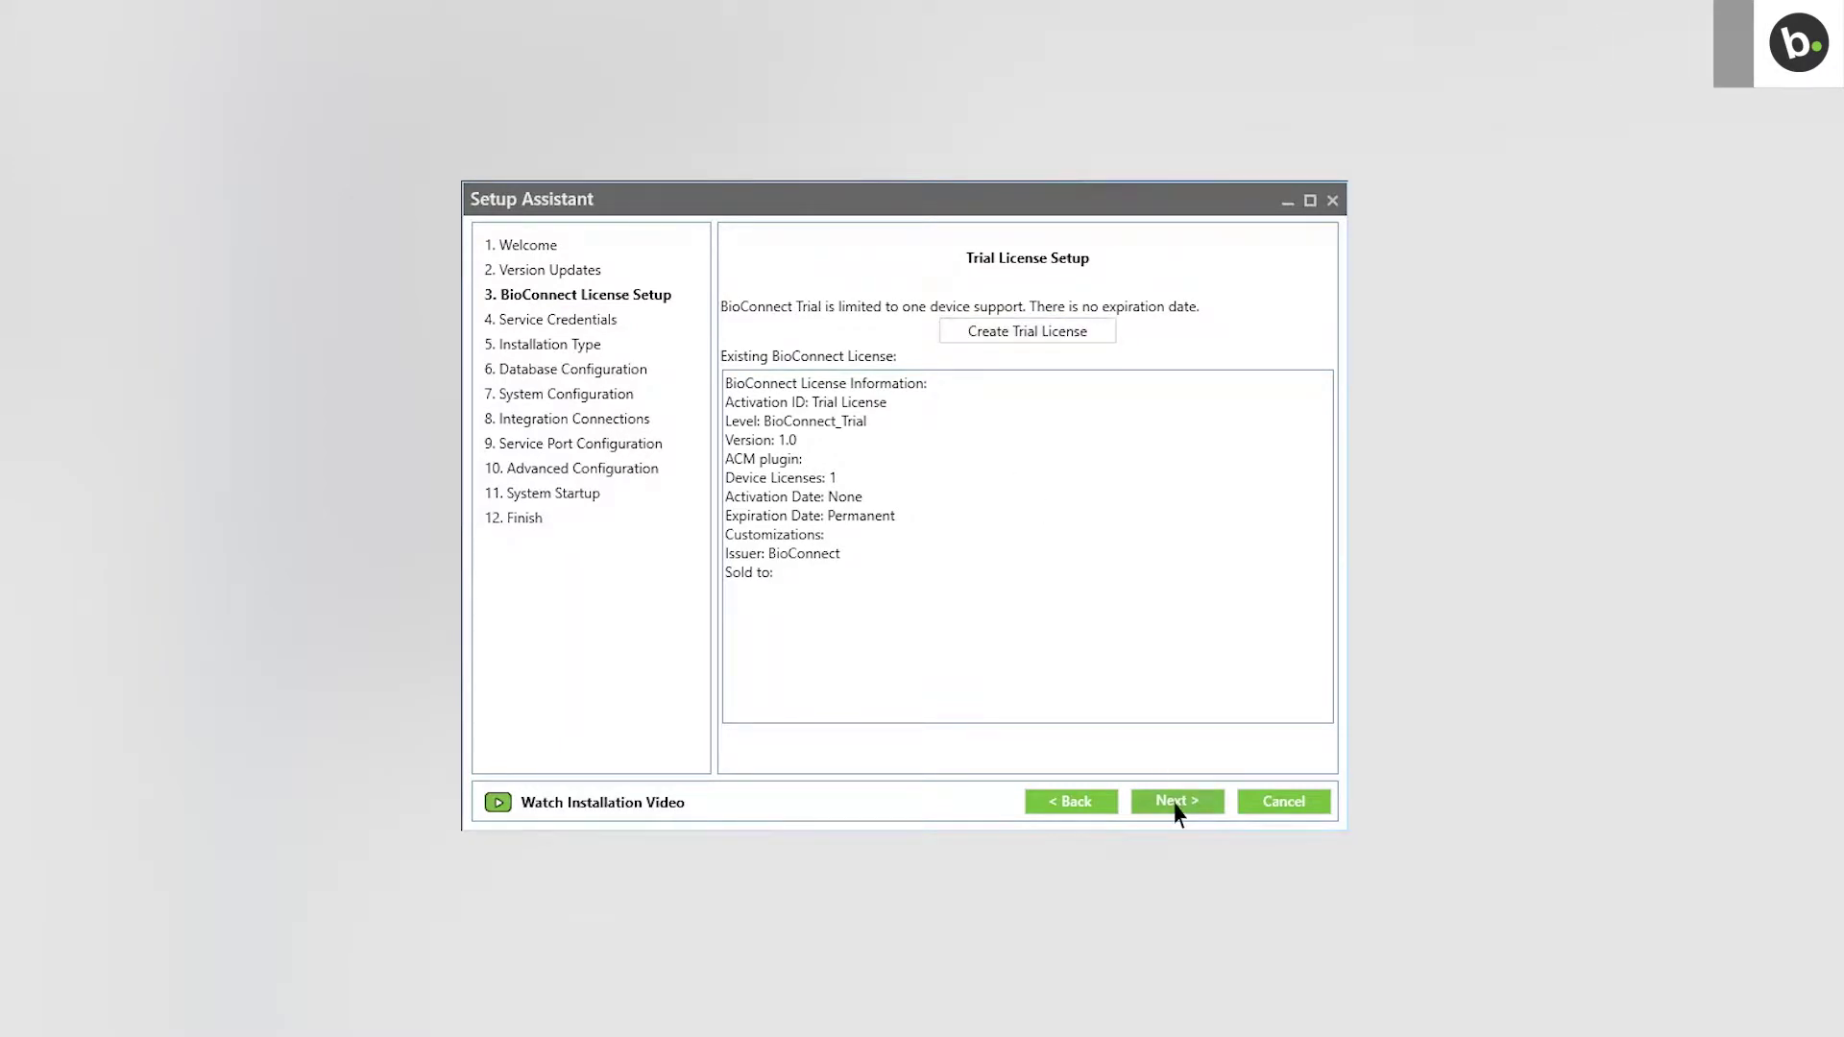
pyautogui.click(1177, 805)
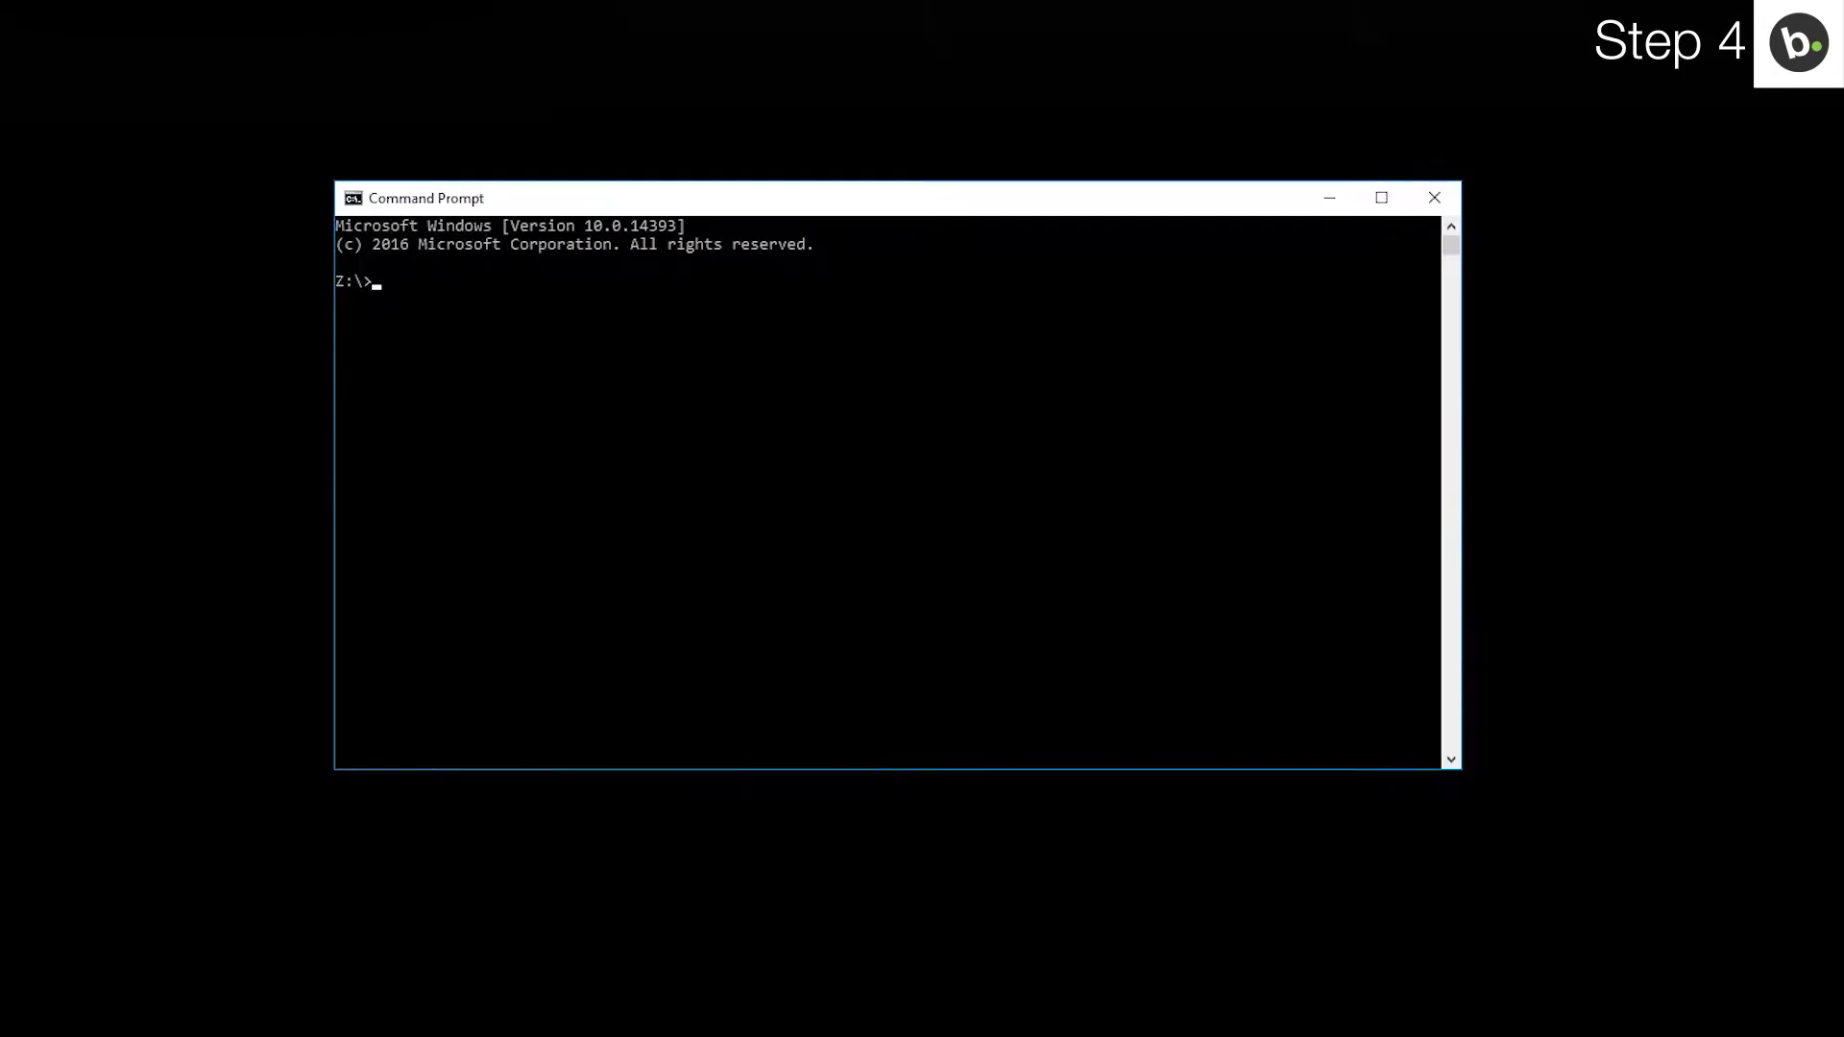
# Run whoami in Command Prompt to get the current domain and username
pyautogui.write('whoami')
pyautogui.press('Return')
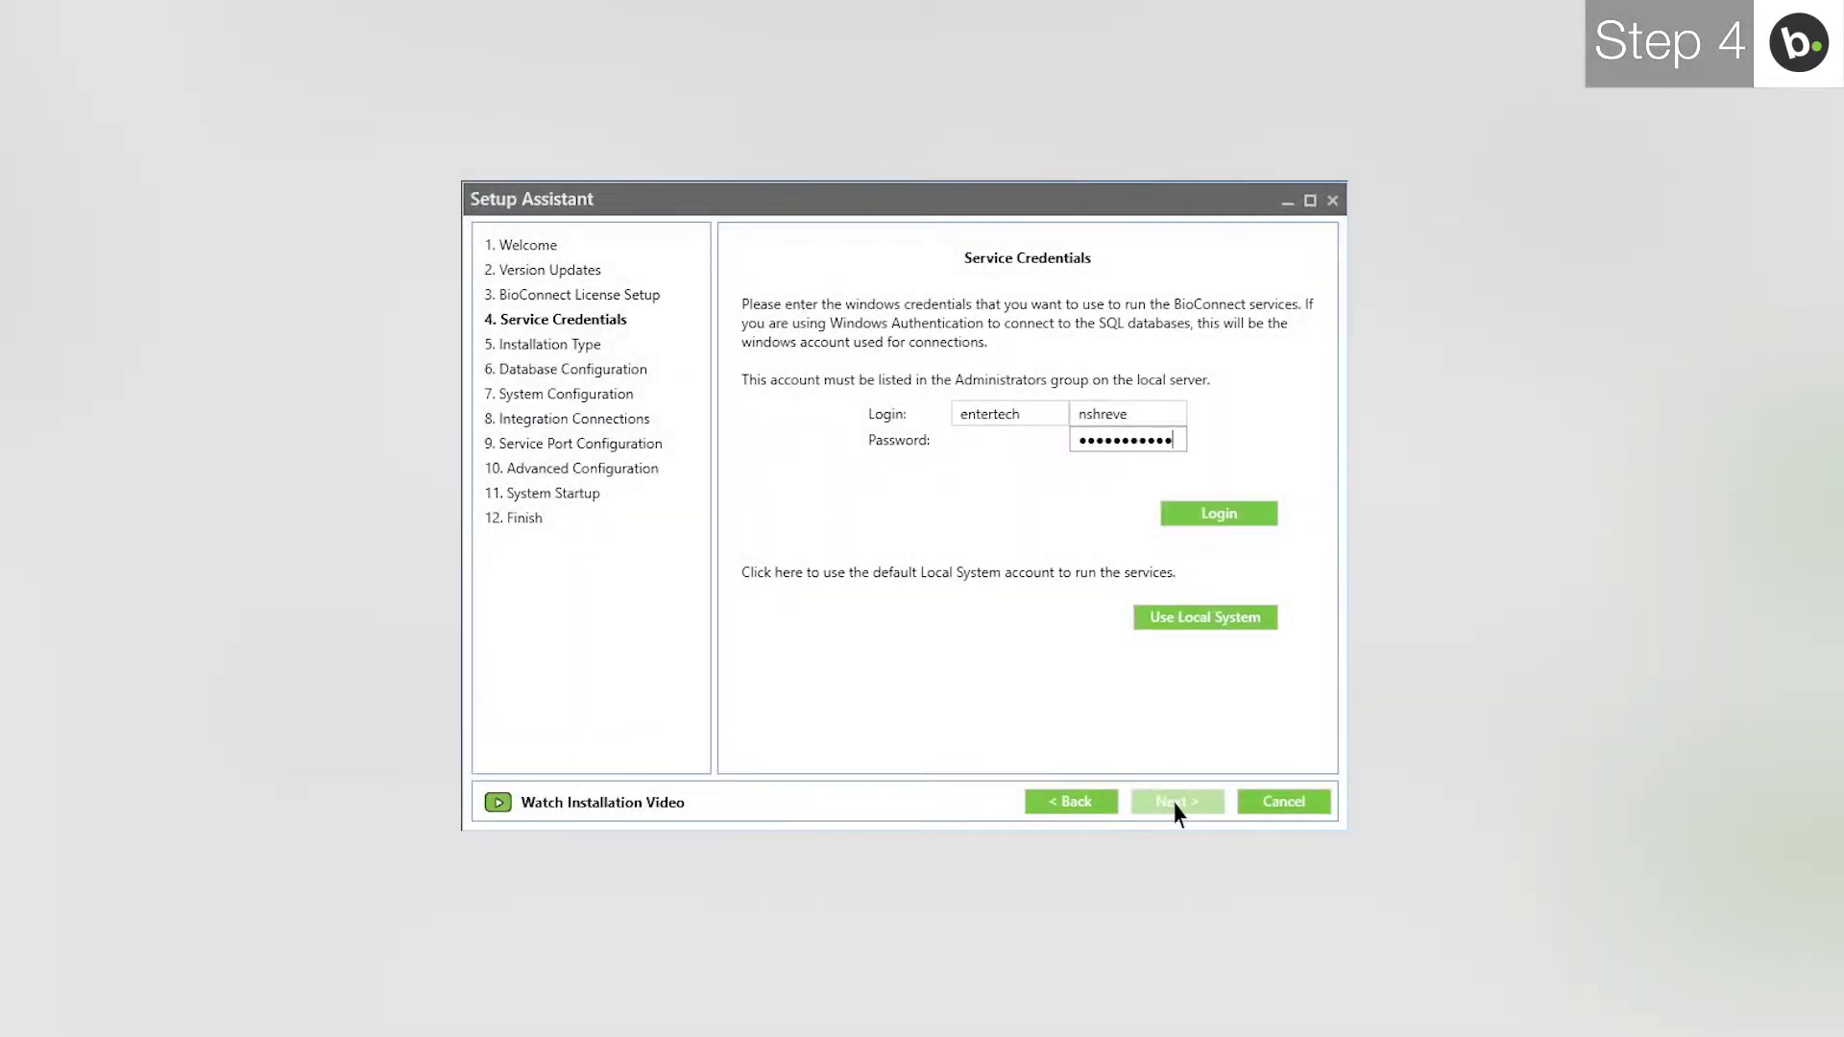
# Log the services in with the Windows account, confirm, and choose Custom Setup for installation type
pyautogui.click(1206, 524)
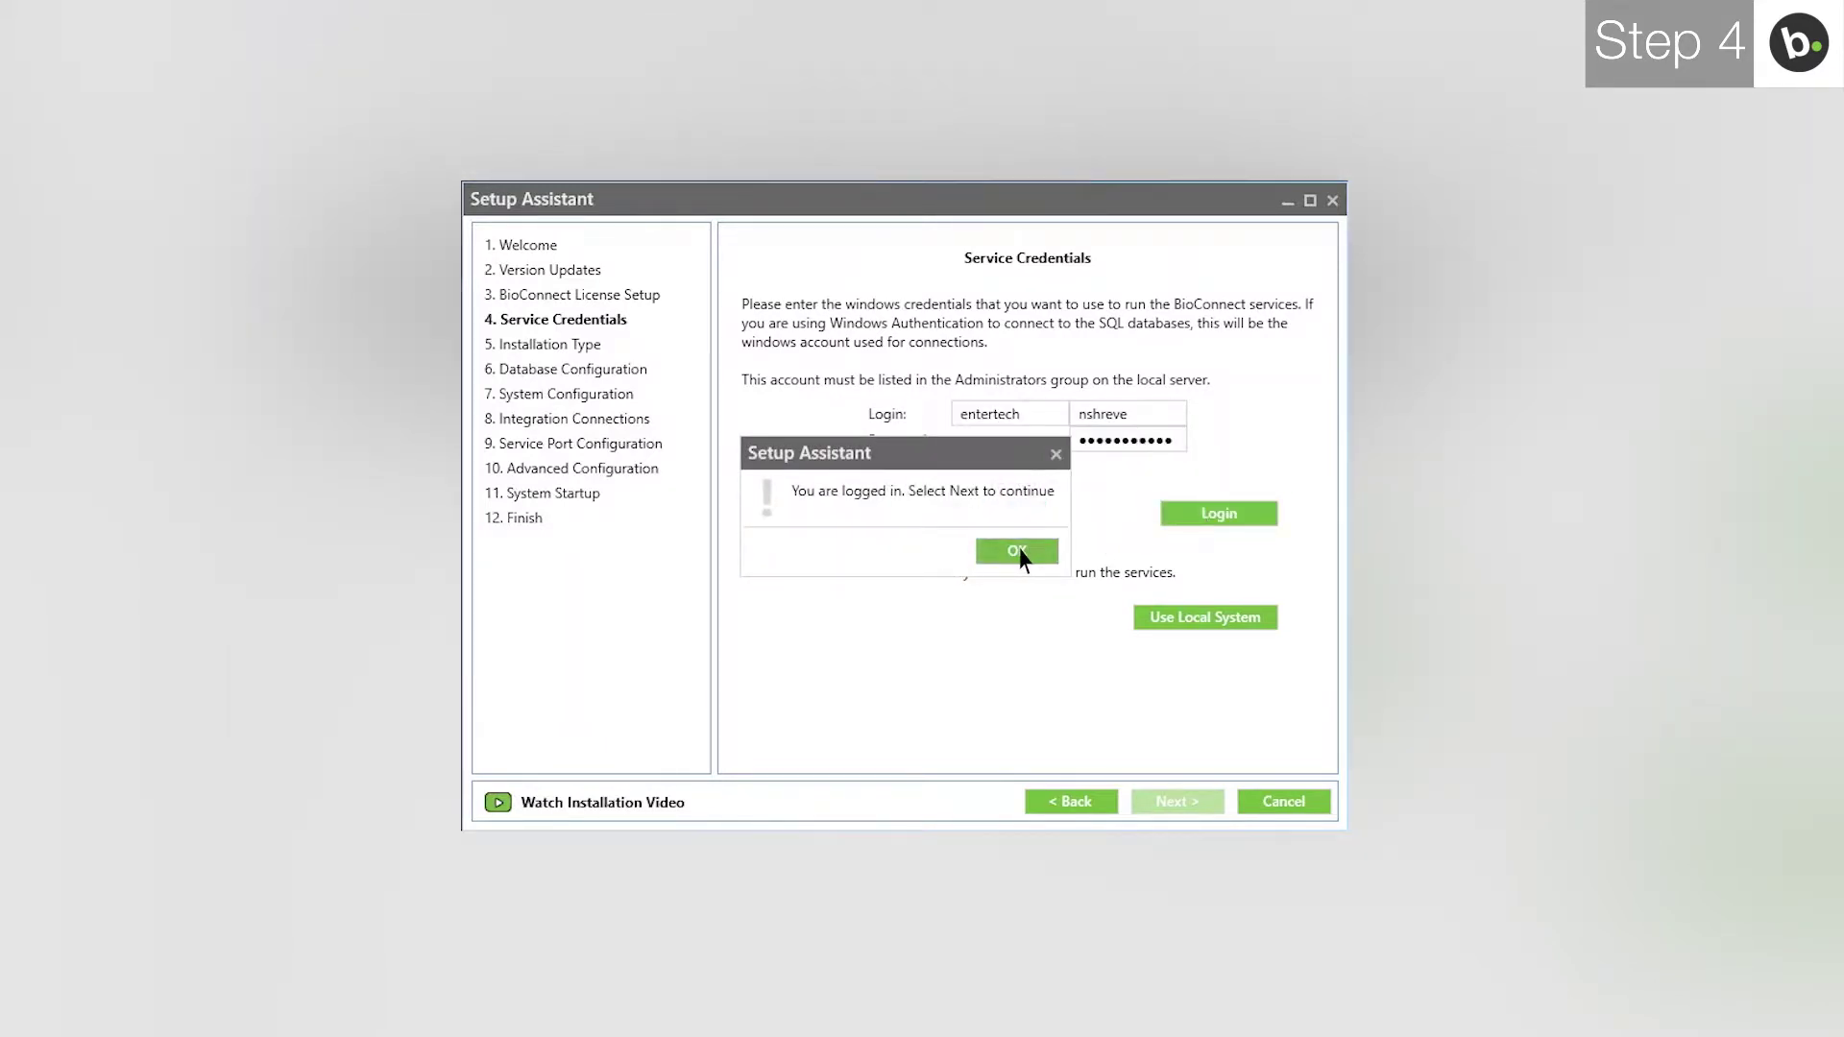
pyautogui.click(1018, 553)
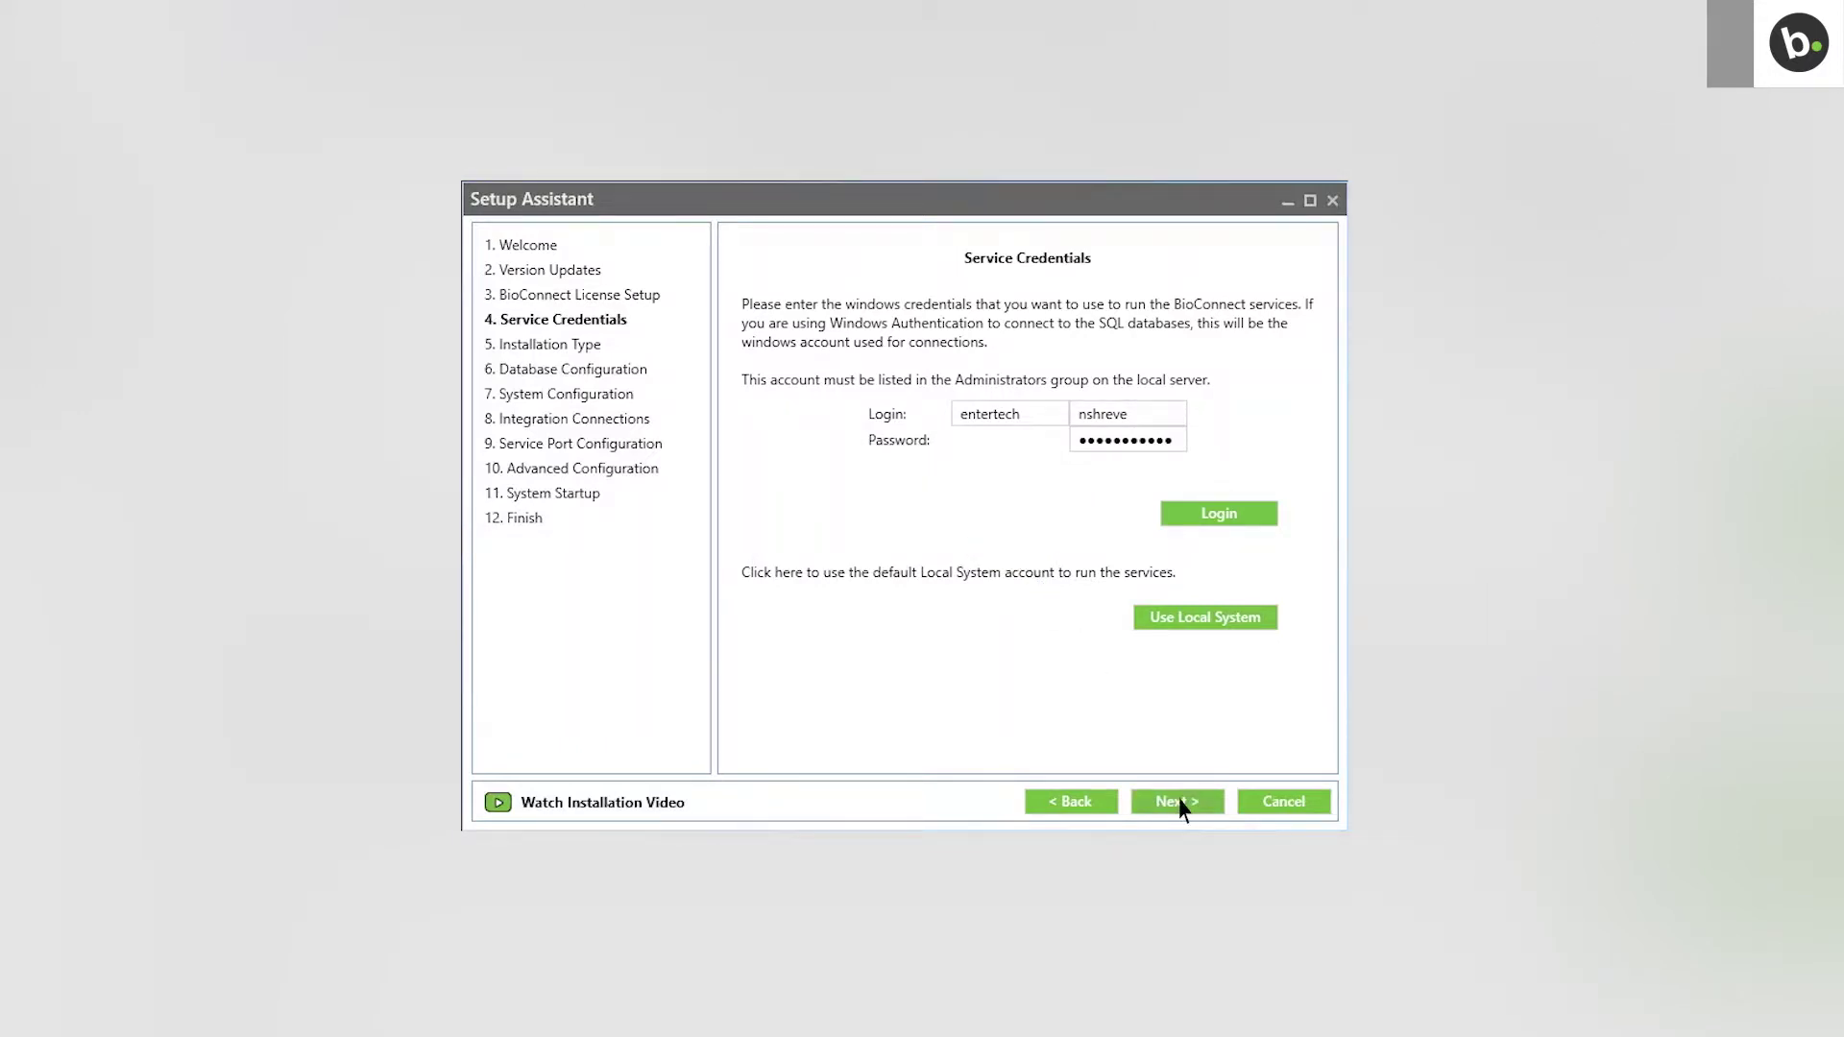
pyautogui.click(1178, 802)
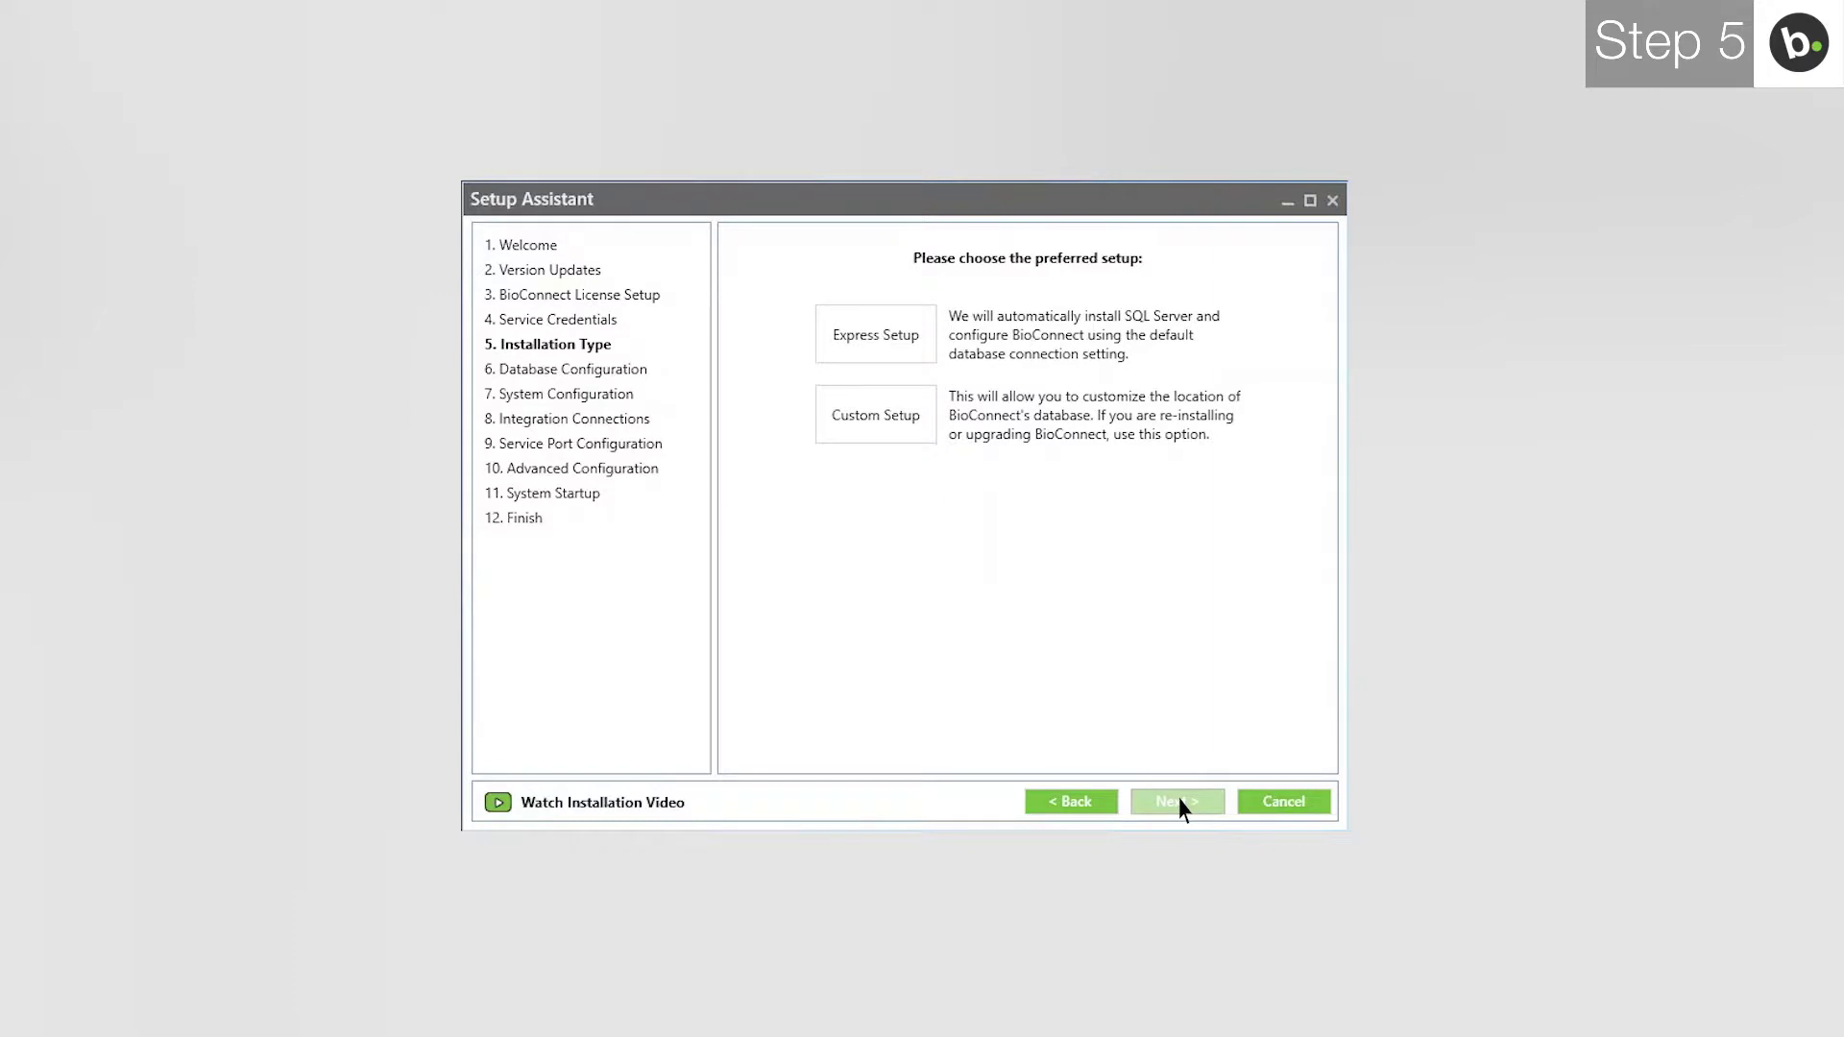
pyautogui.click(879, 417)
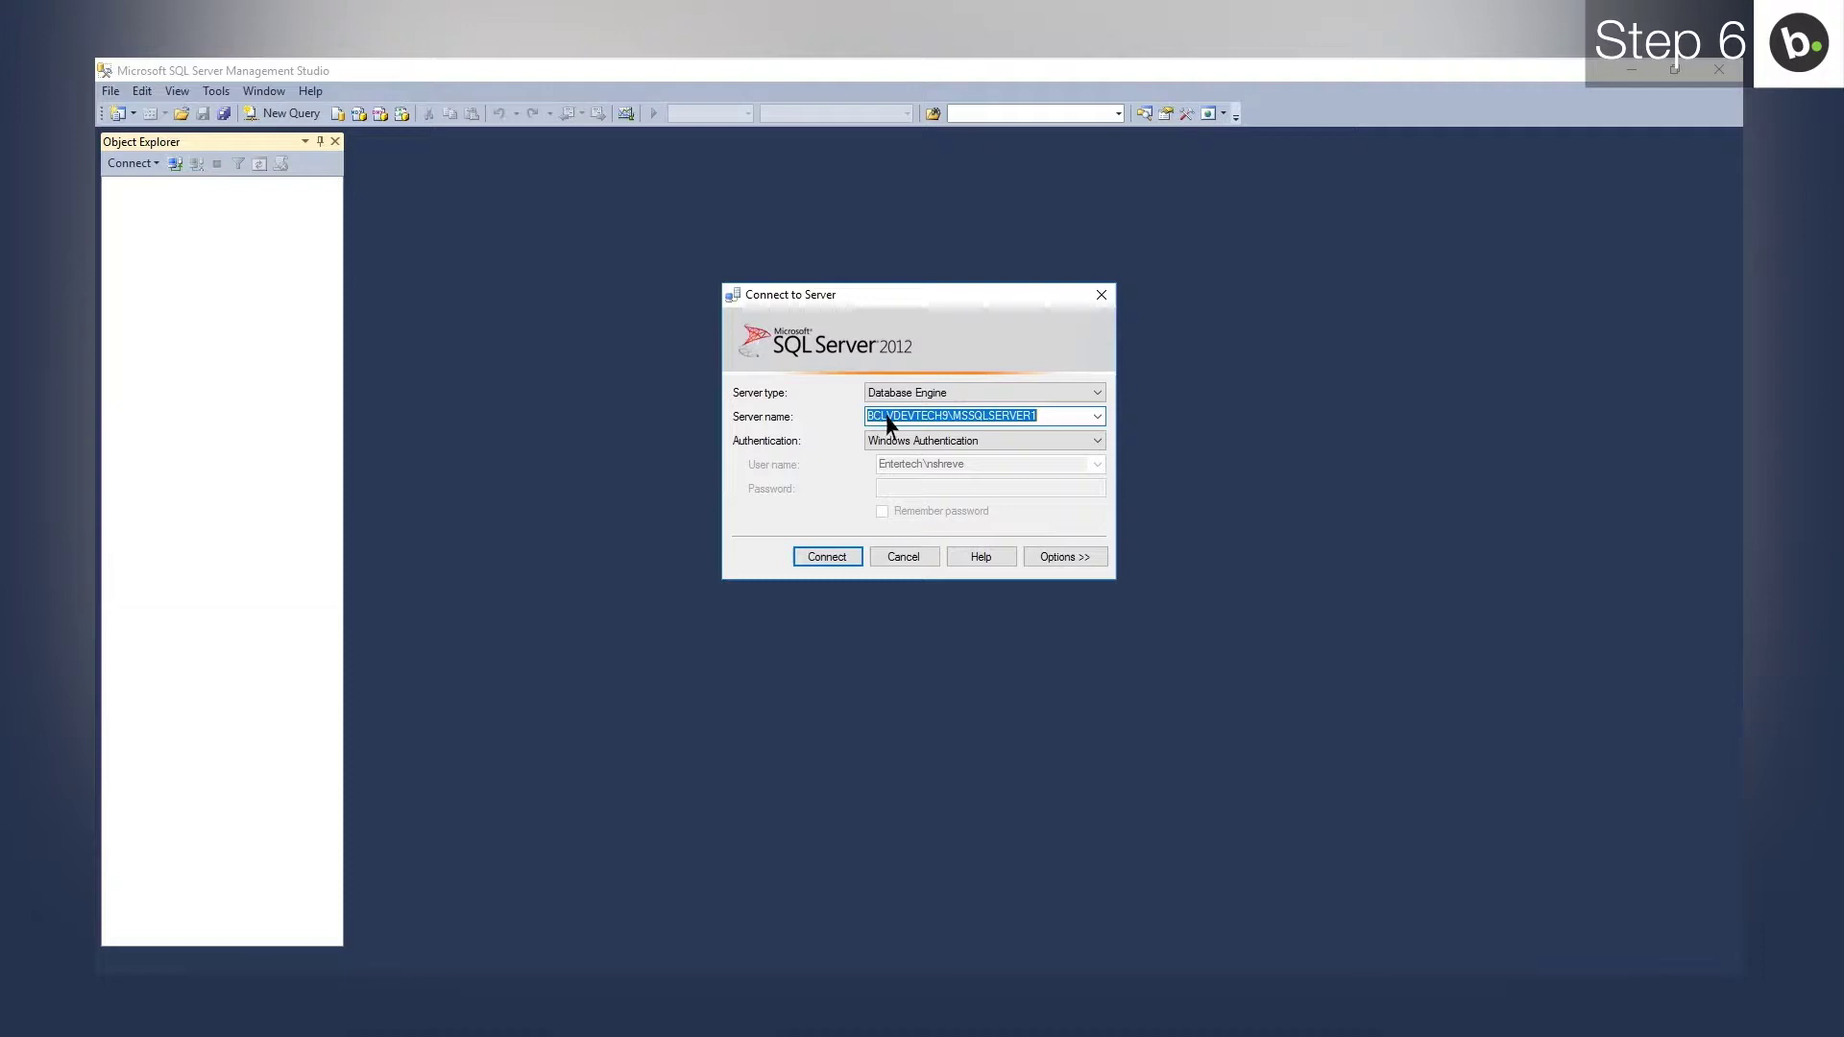
# Connect SSMS to the BIOCONNECT instance and view its server properties showing version 10.50.6220.0
pyautogui.click(1097, 417)
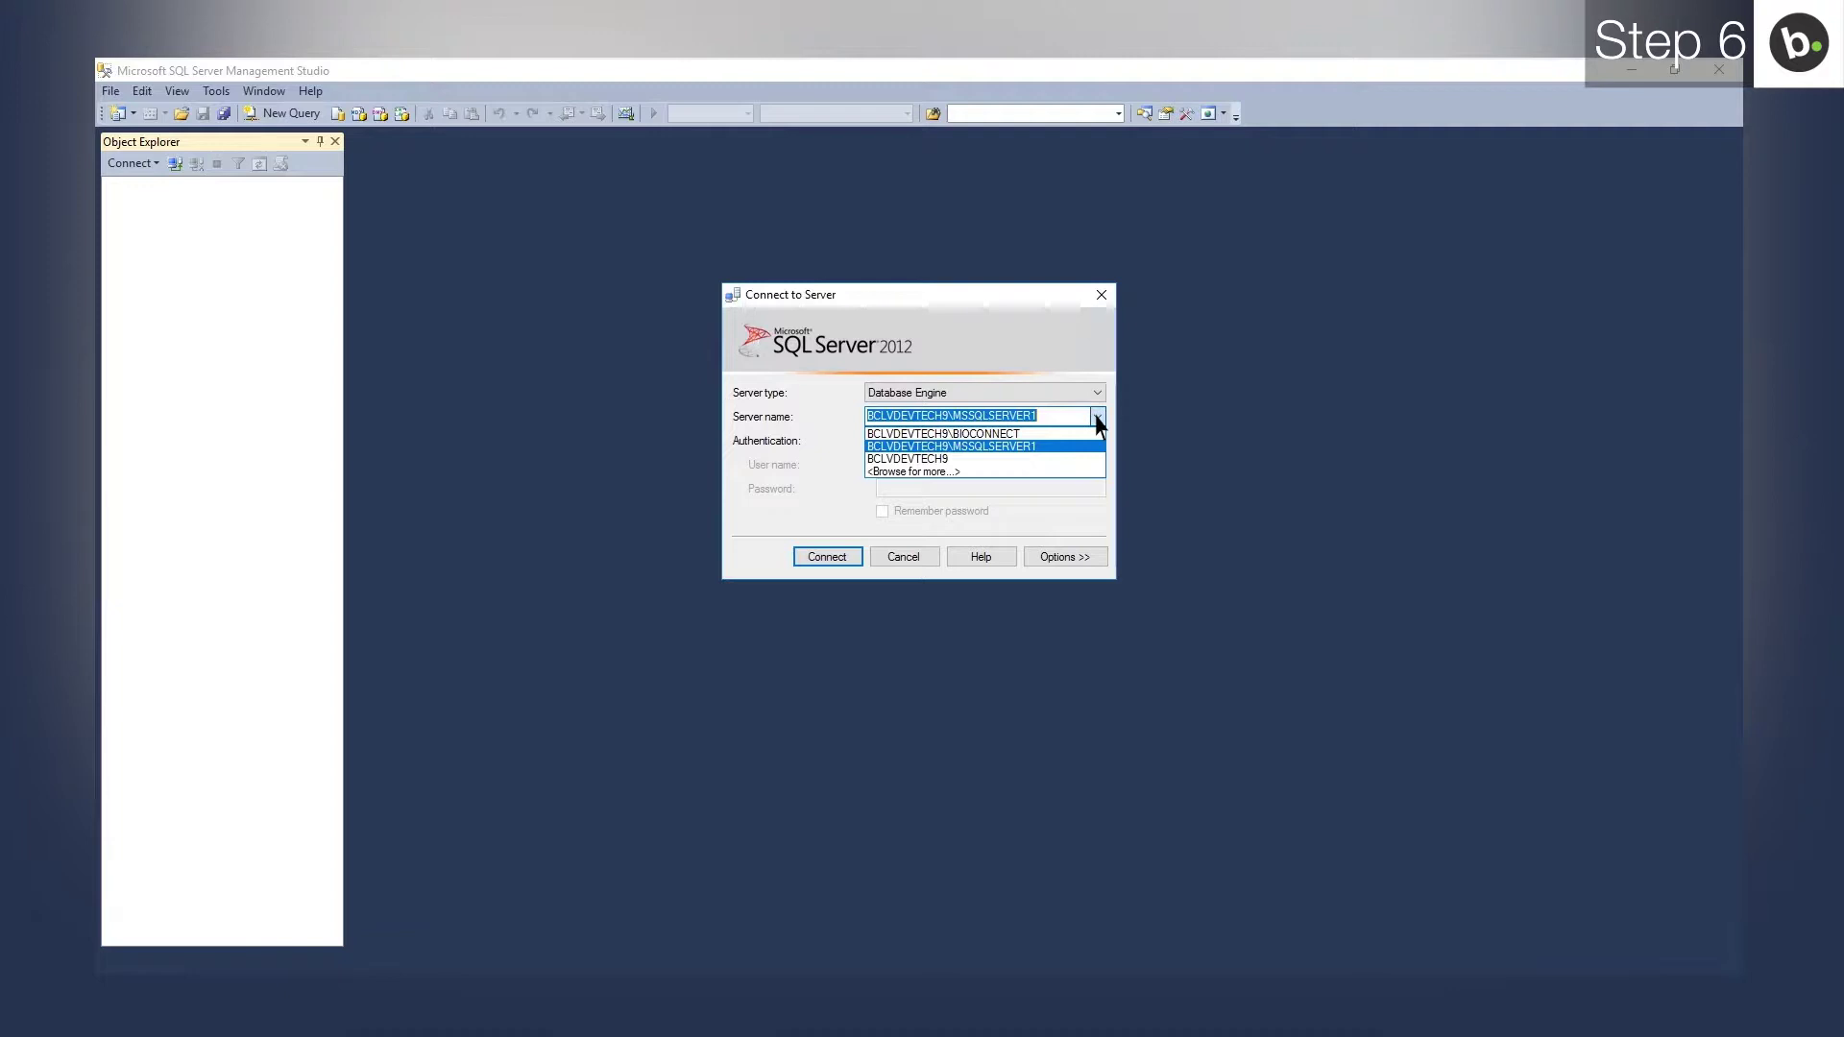
pyautogui.click(1063, 433)
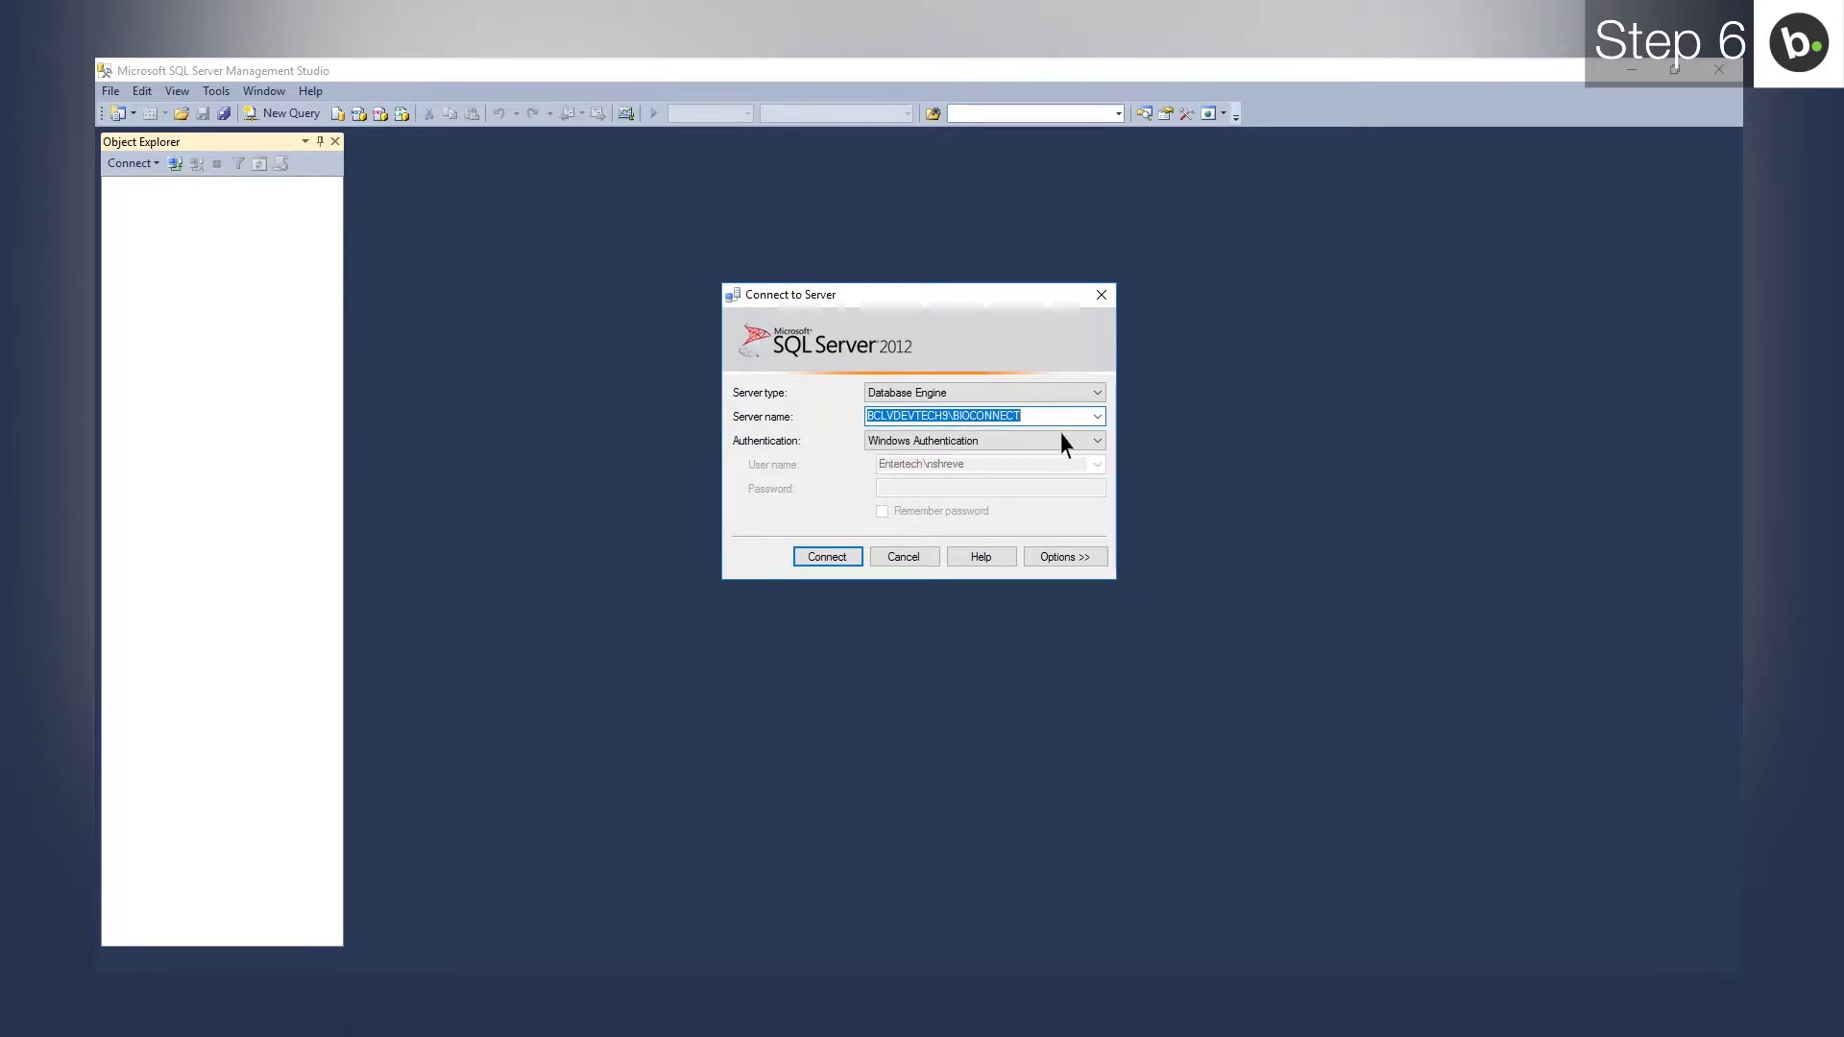
pyautogui.click(830, 561)
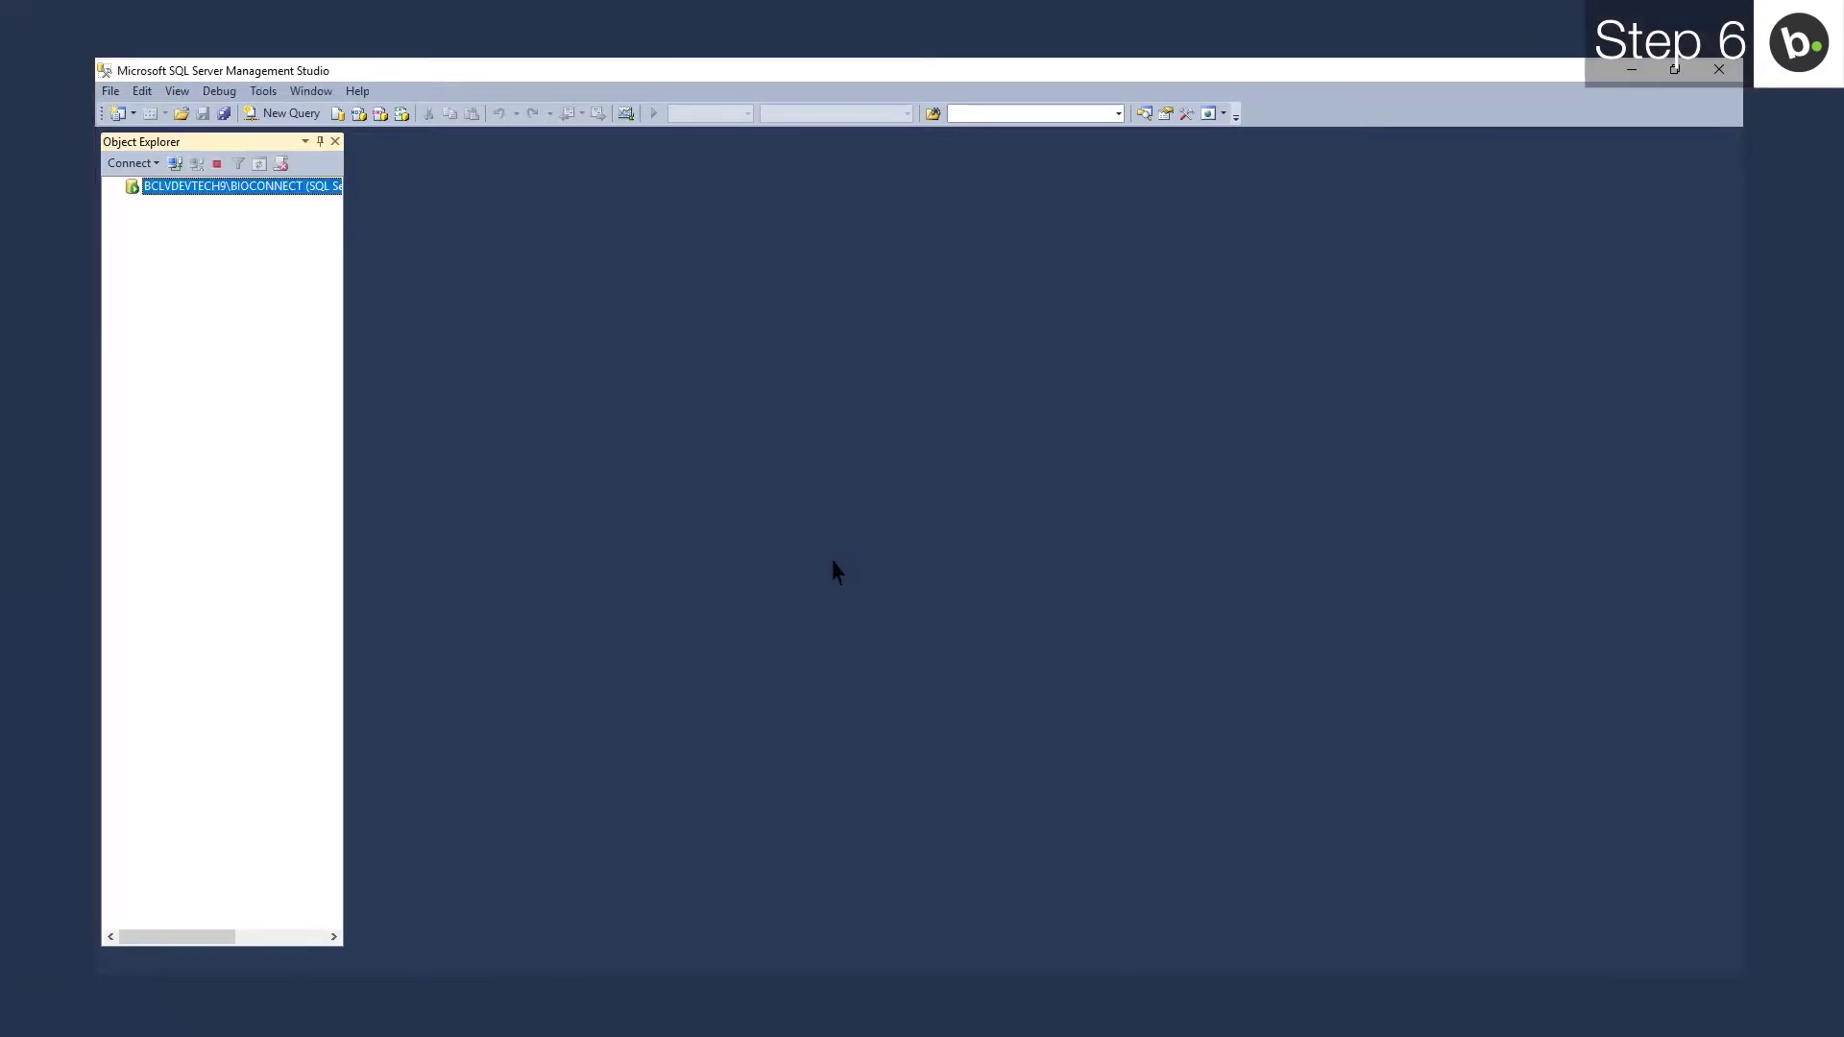
pyautogui.rightClick(332, 187)
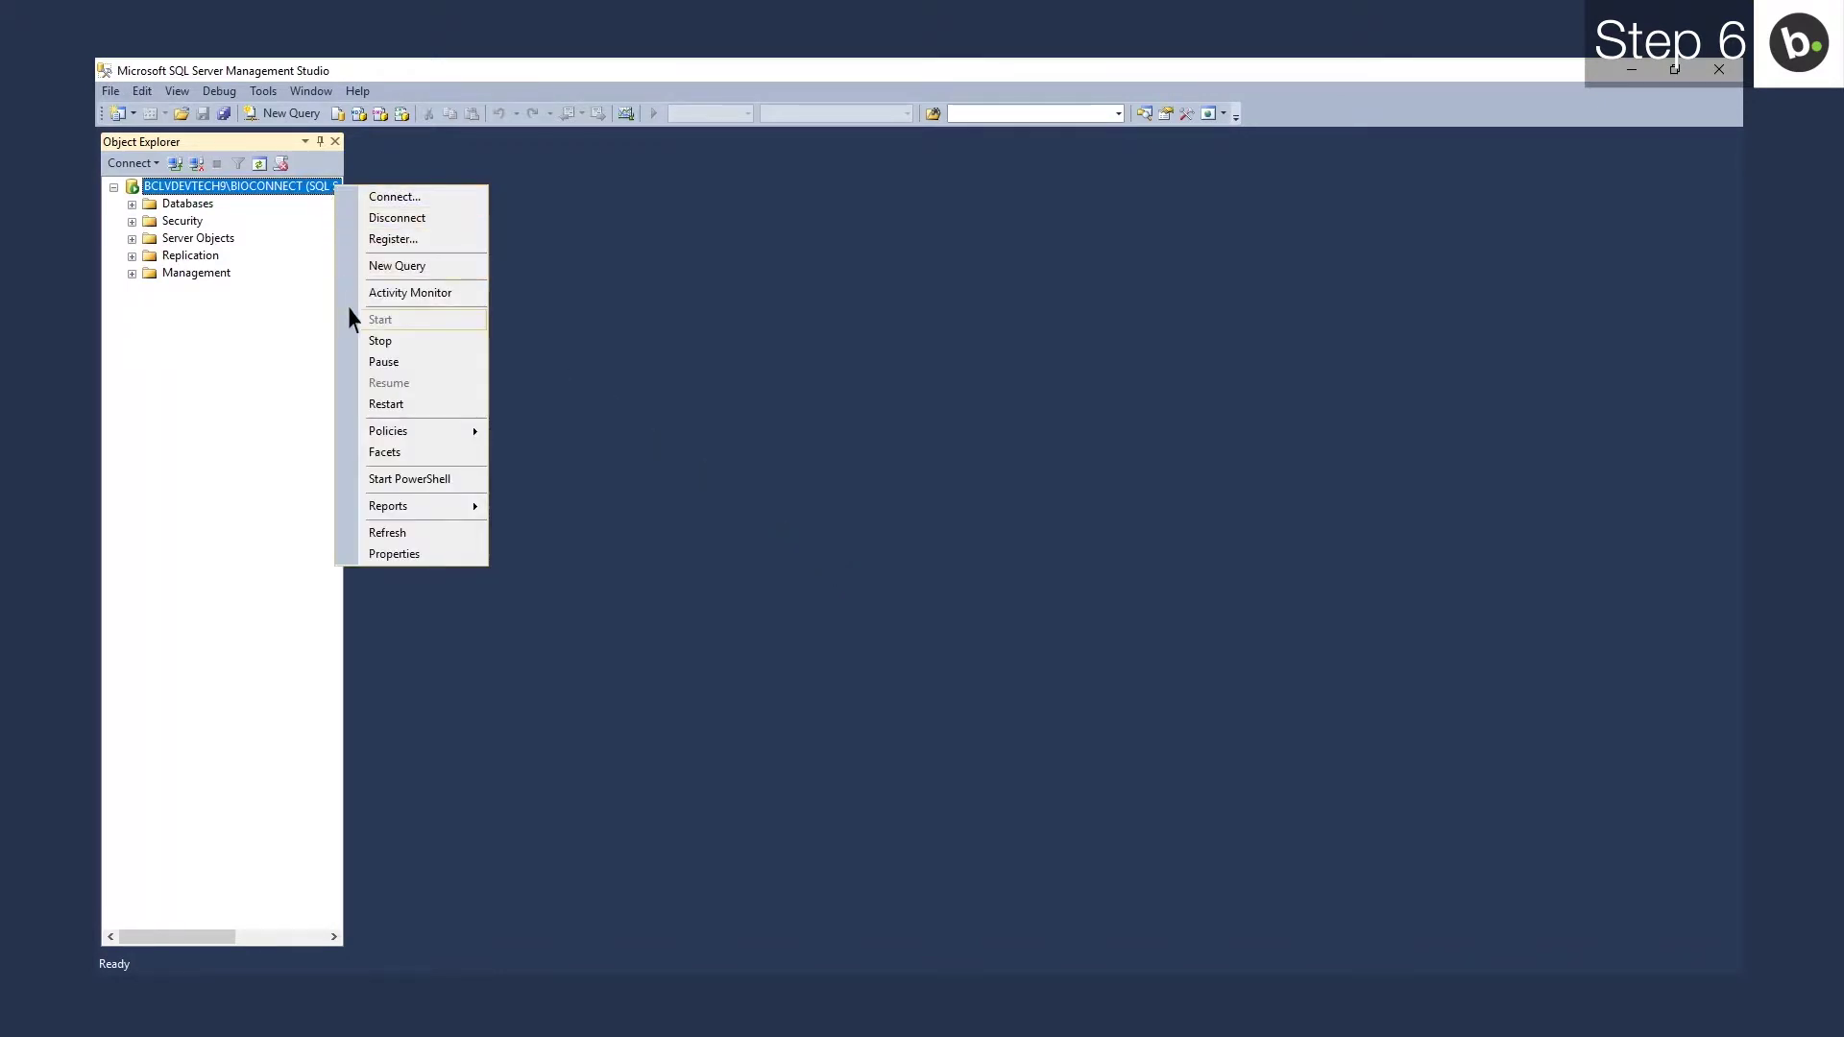
pyautogui.click(392, 554)
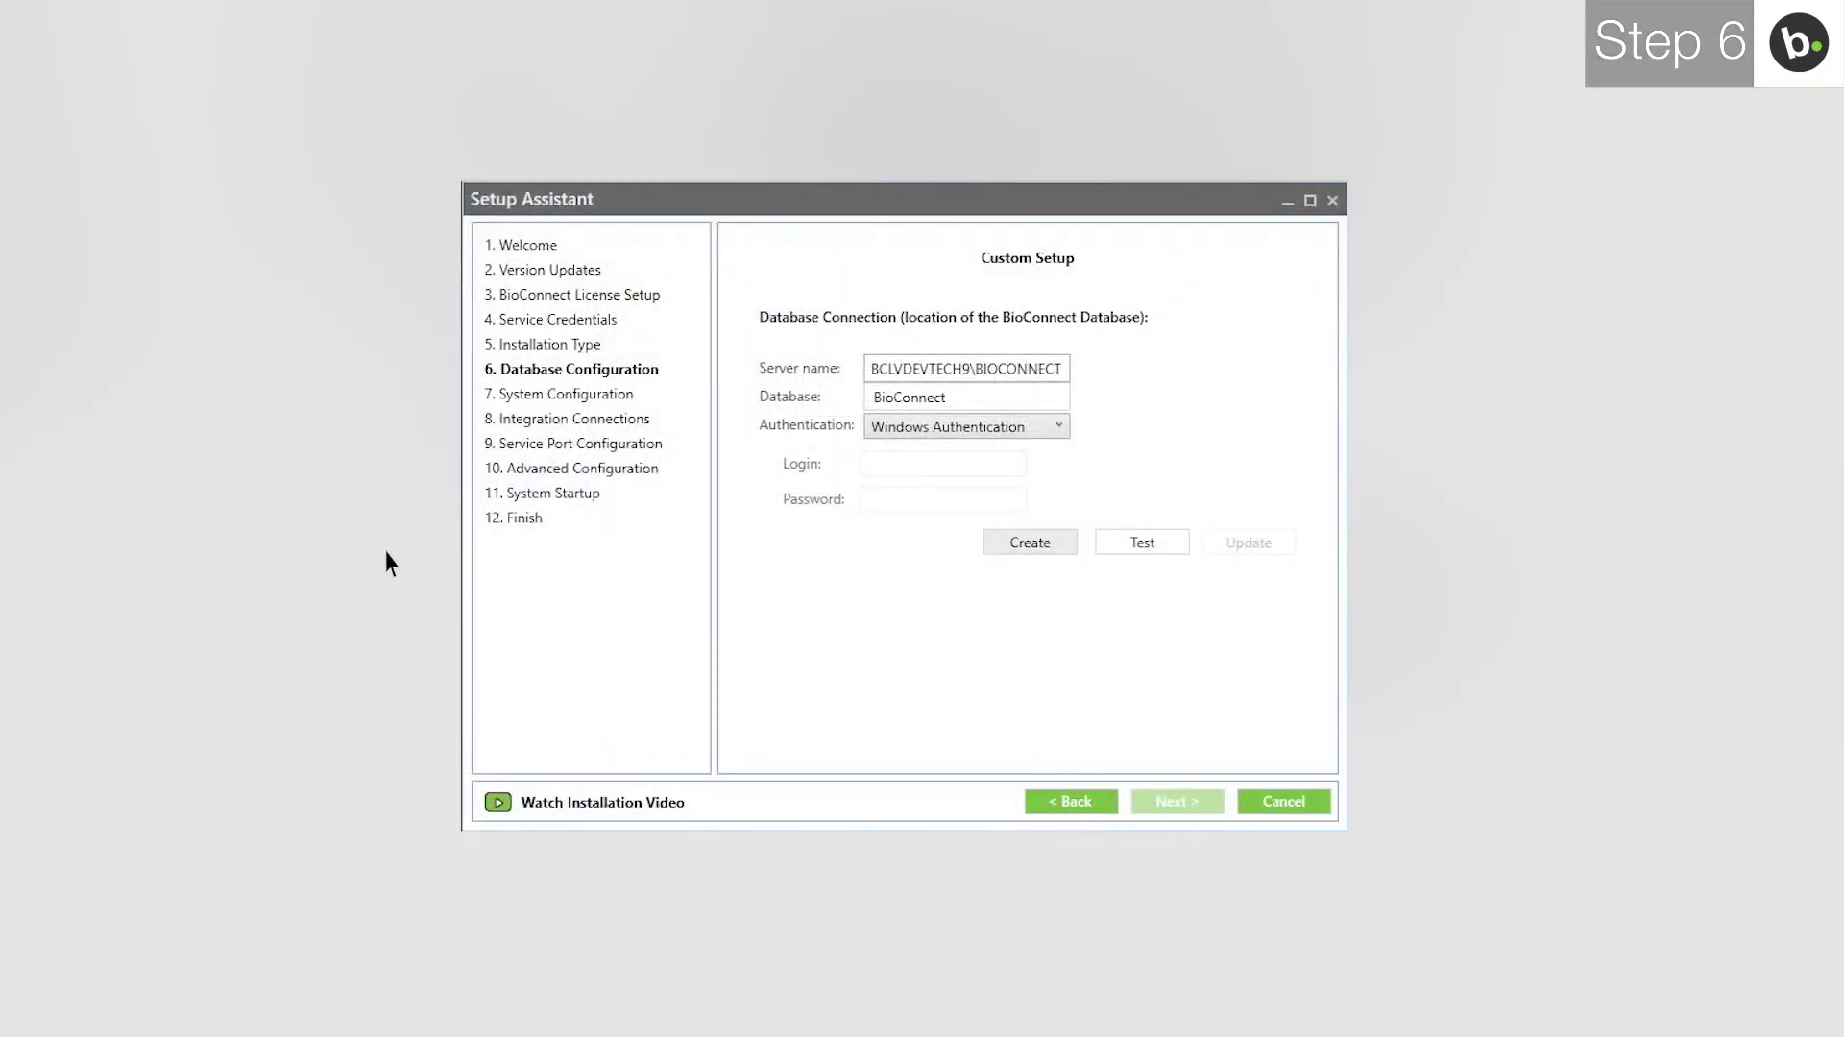
# Rename the database to BioConnect5, create and test it, save the connection string, and continue
pyautogui.click(904, 403)
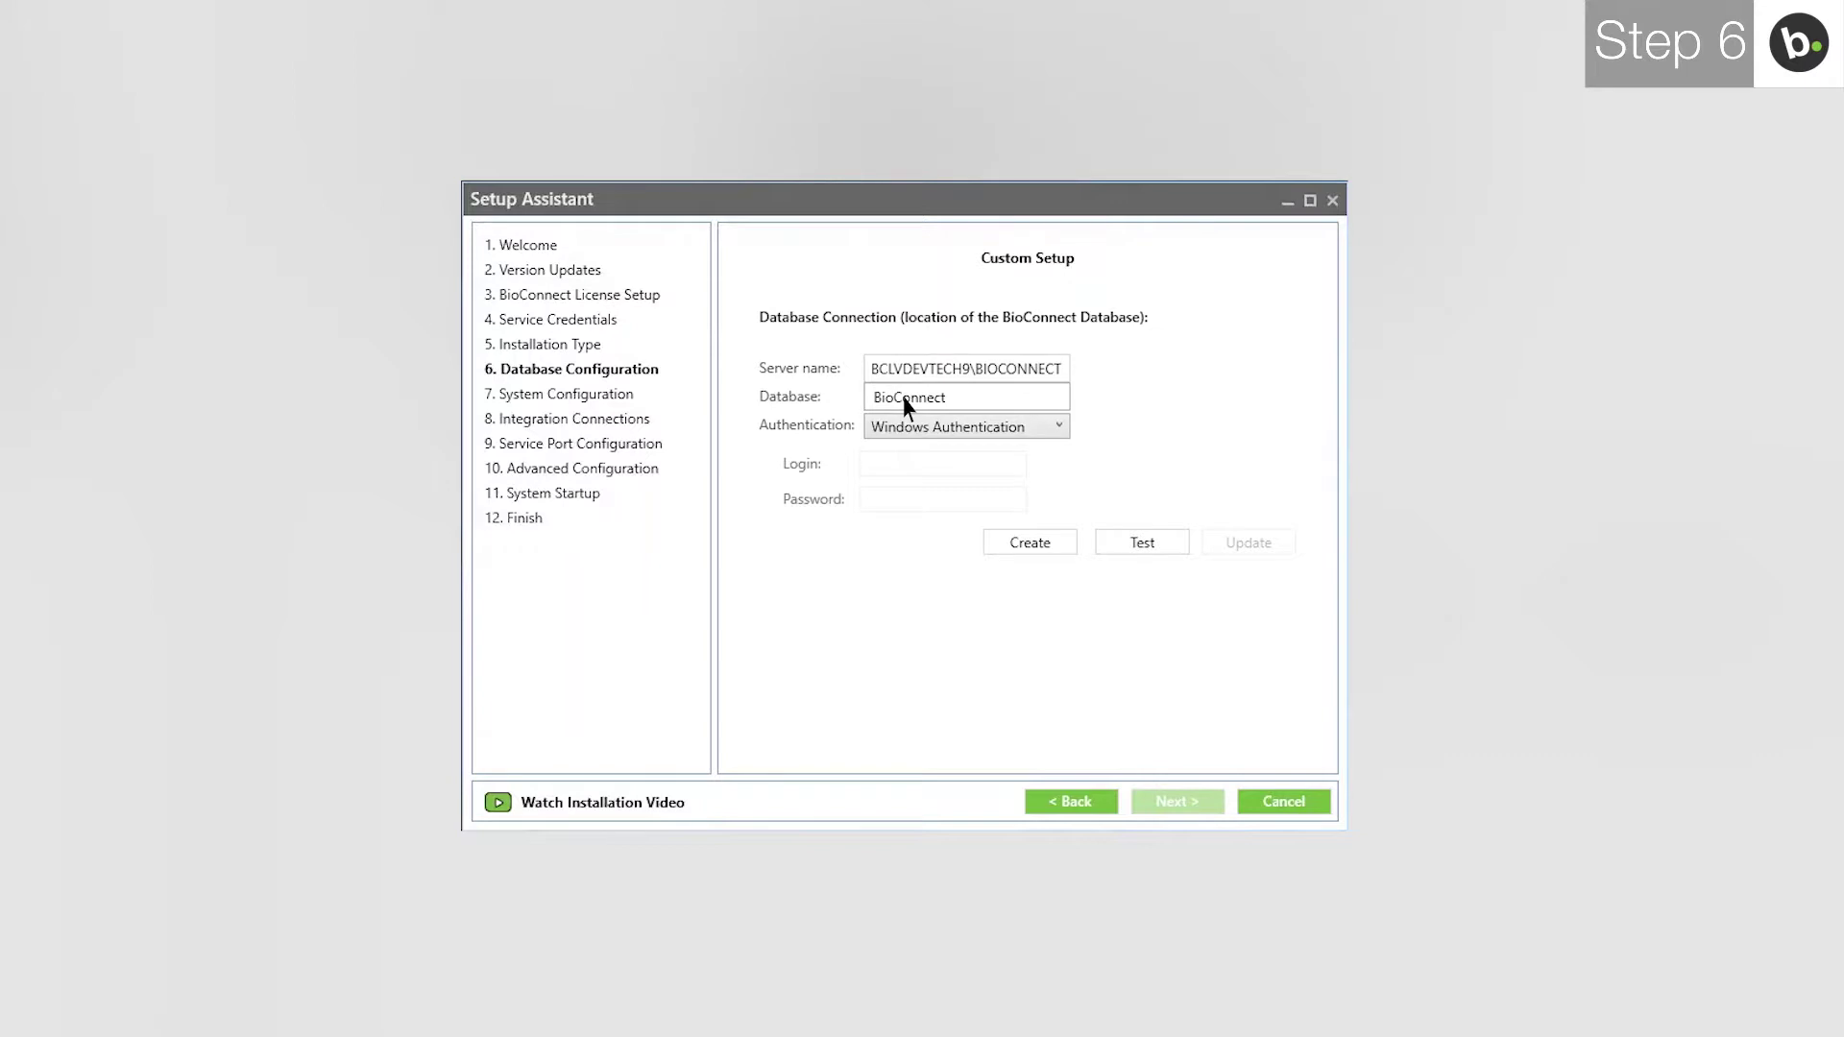
pyautogui.write('5')
pyautogui.click(1006, 540)
pyautogui.click(1147, 544)
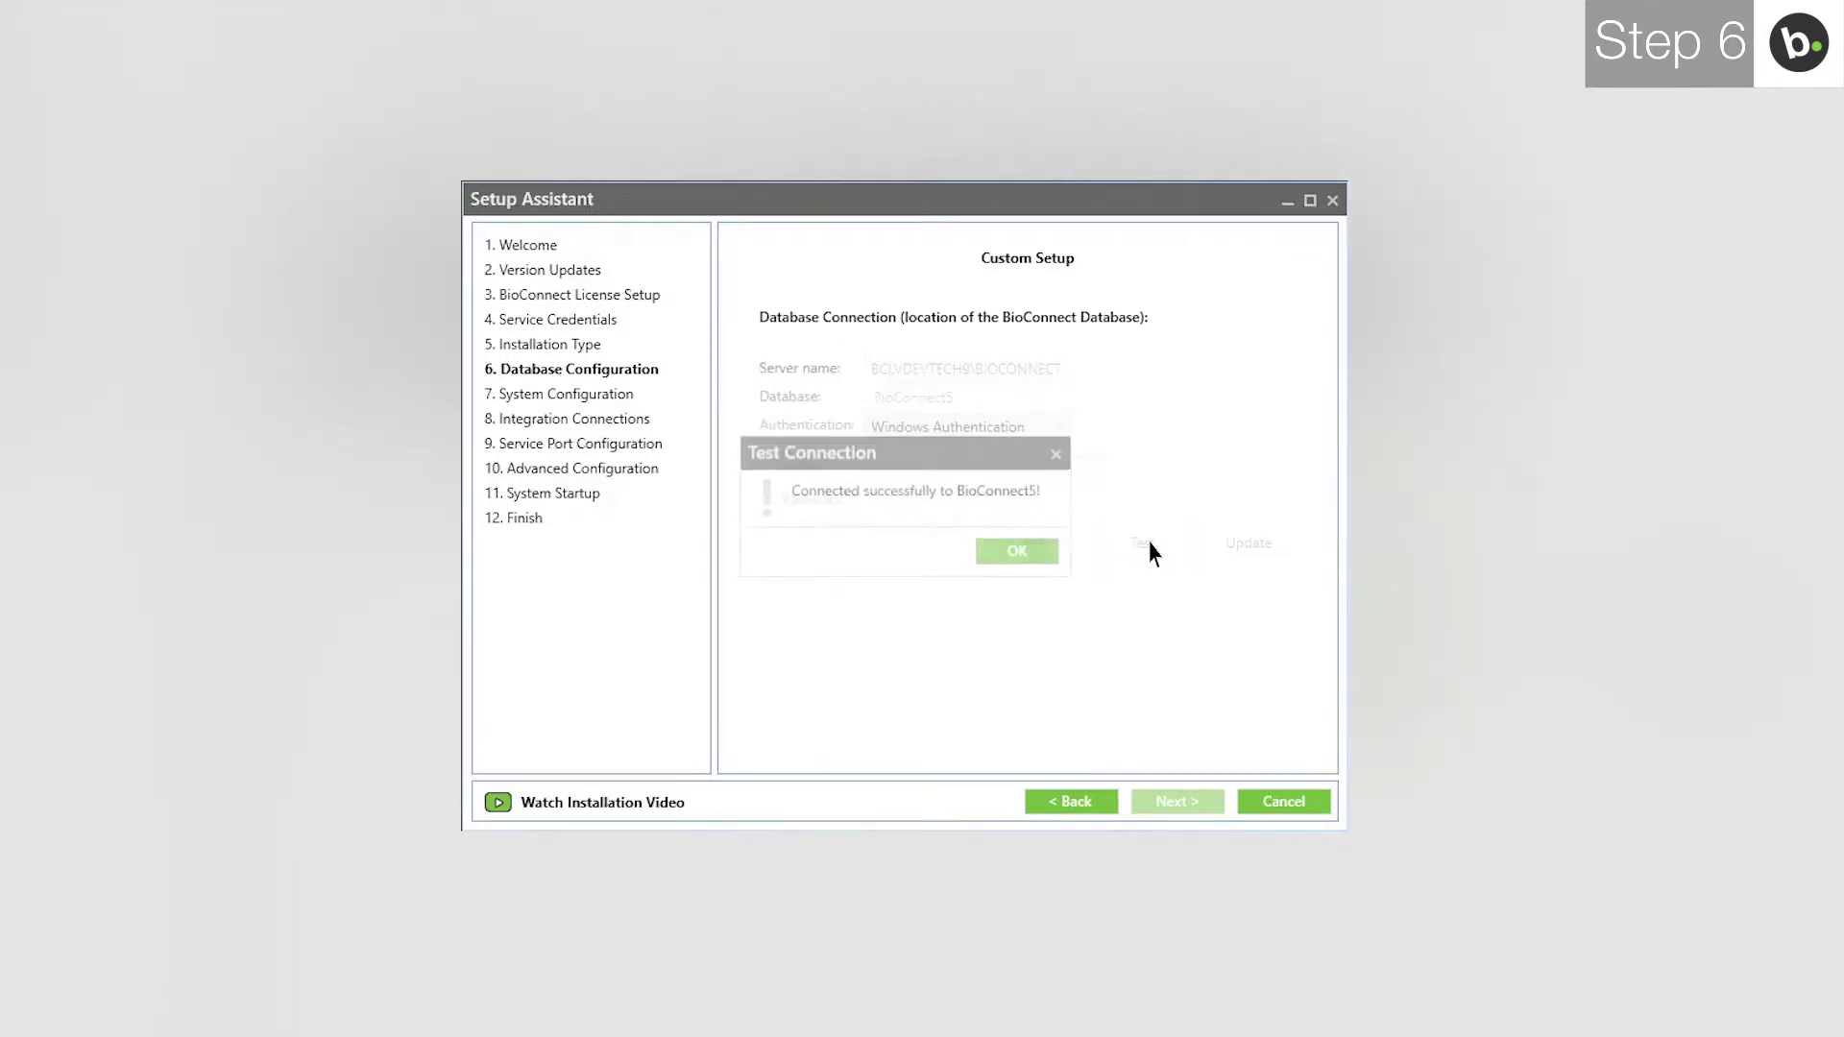
pyautogui.click(1018, 551)
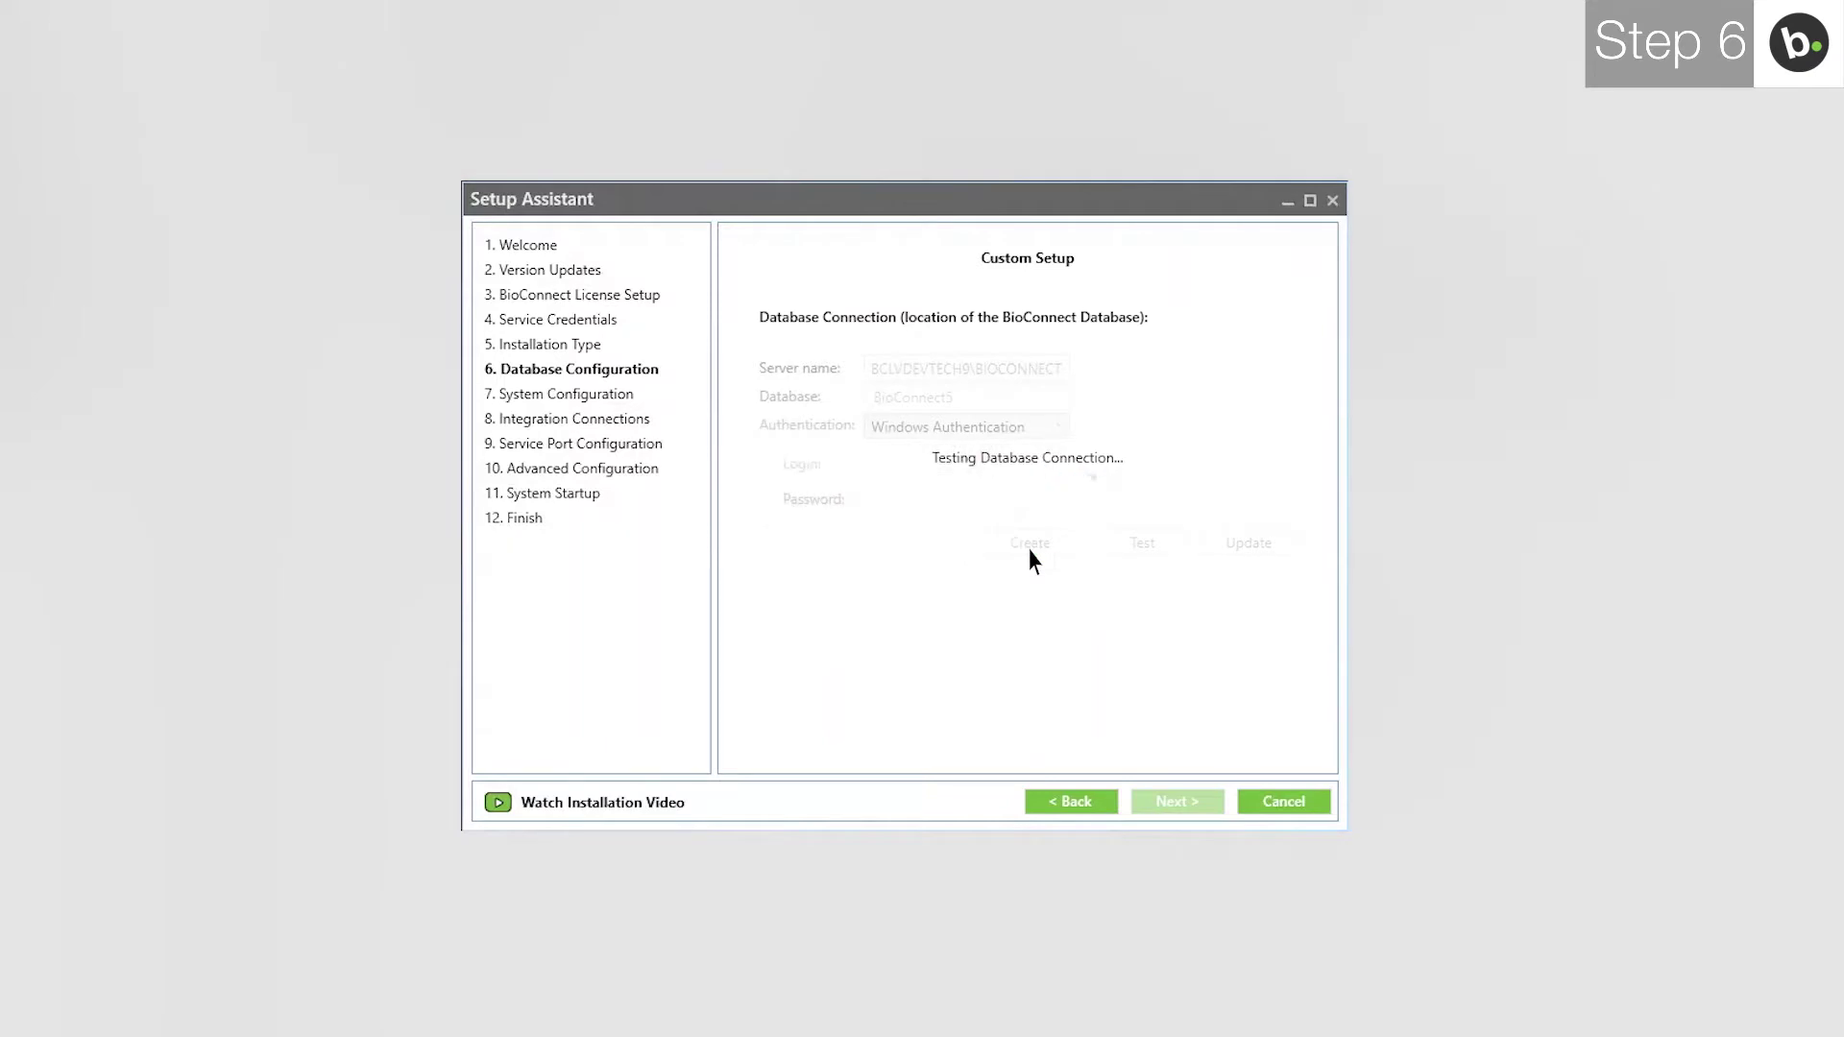
pyautogui.click(1220, 549)
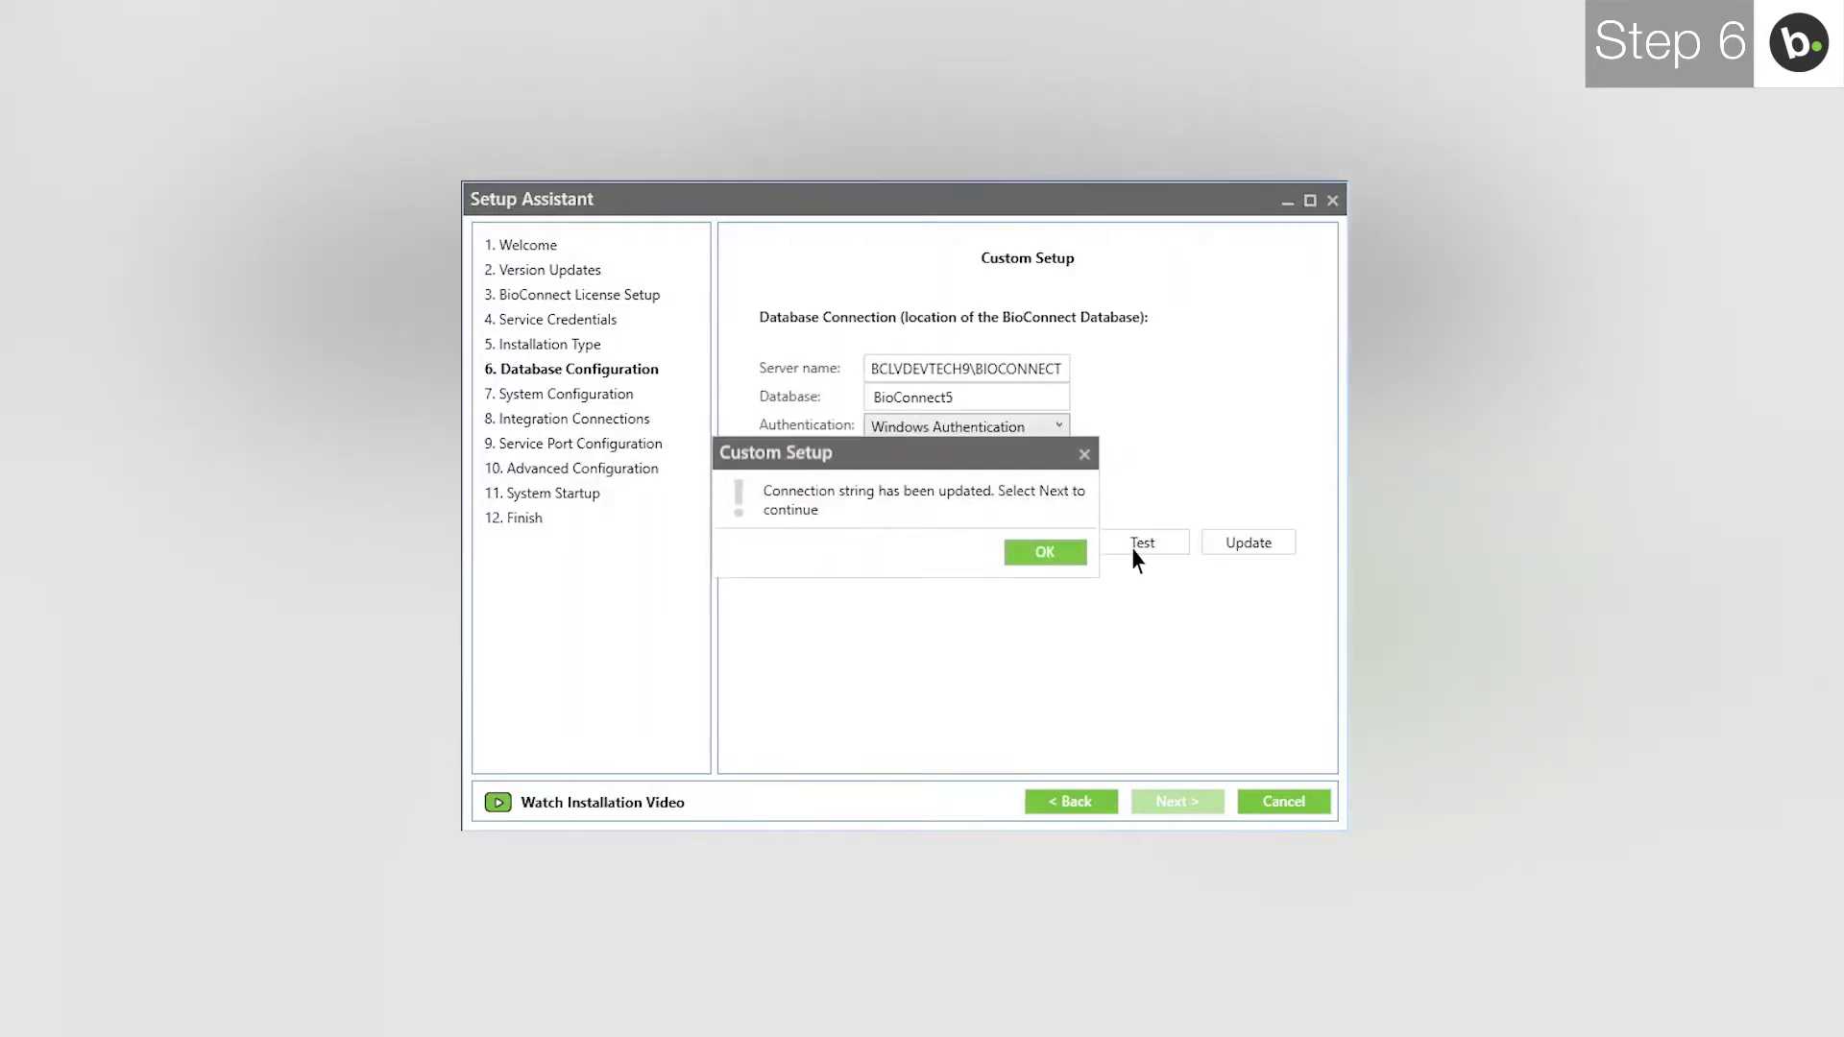
pyautogui.click(1044, 553)
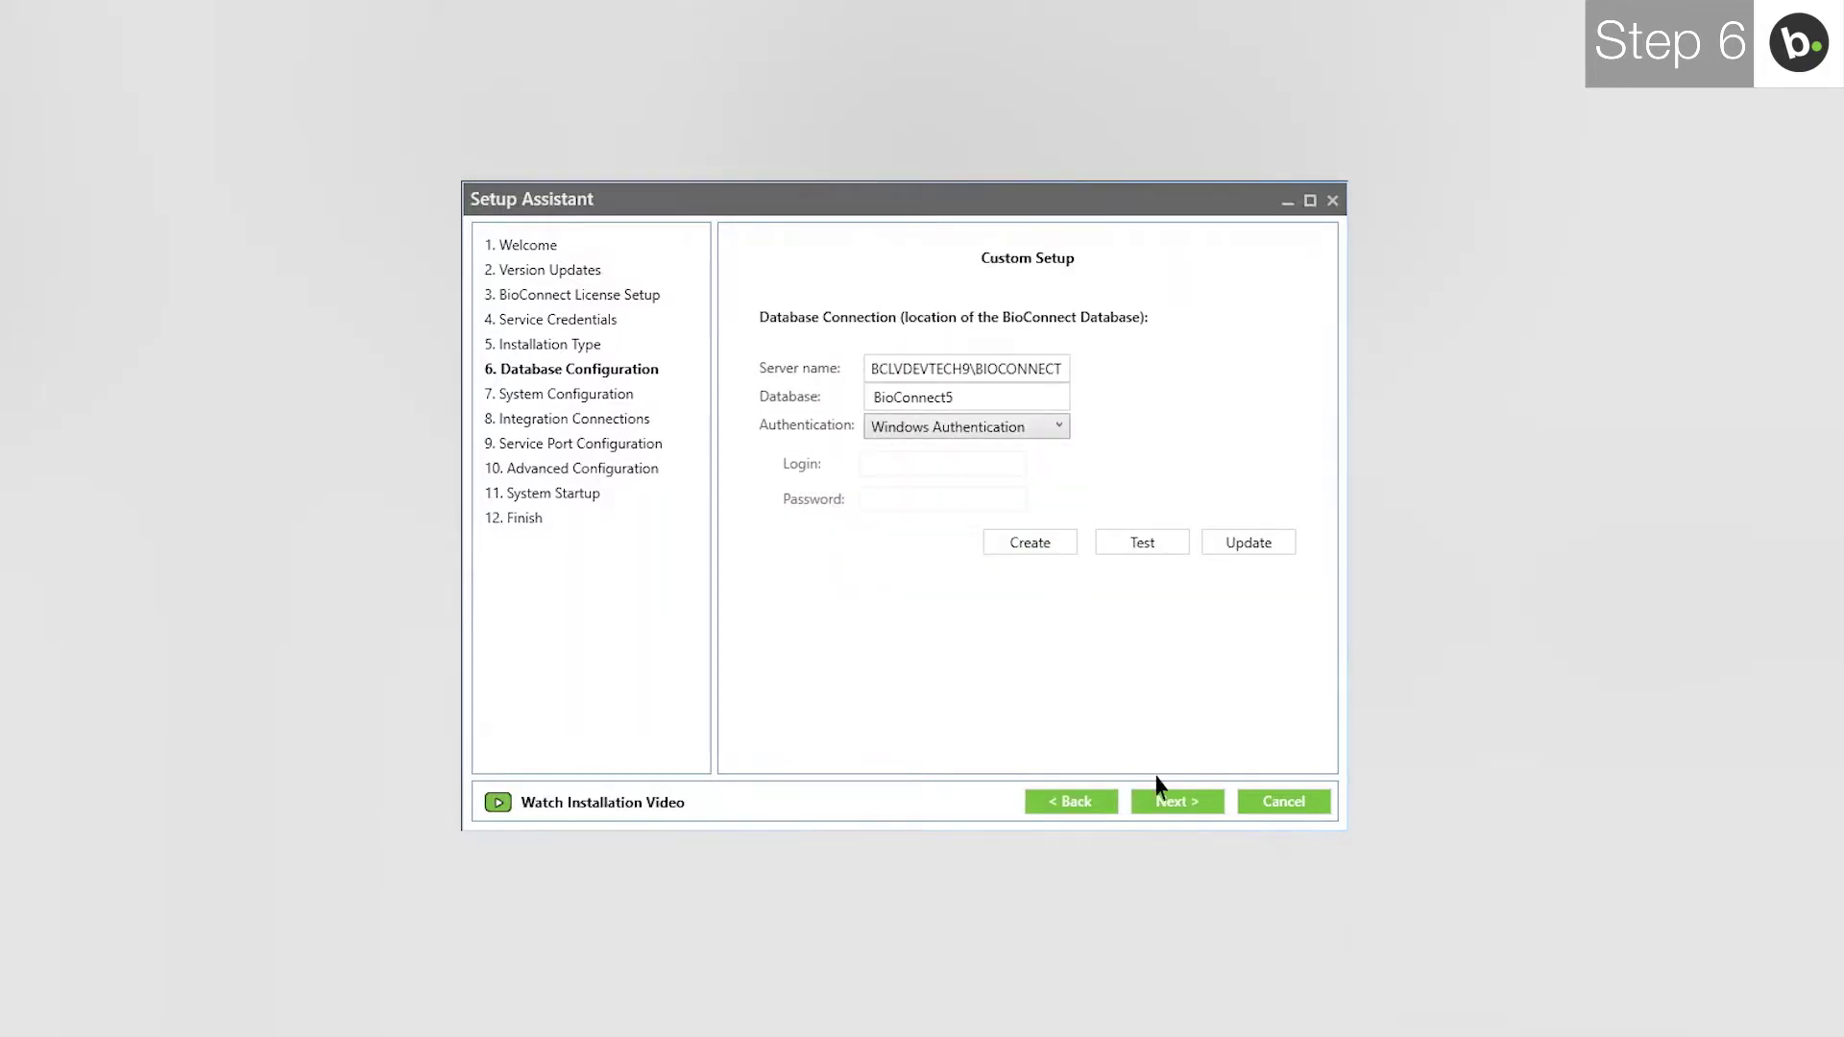
pyautogui.click(1172, 805)
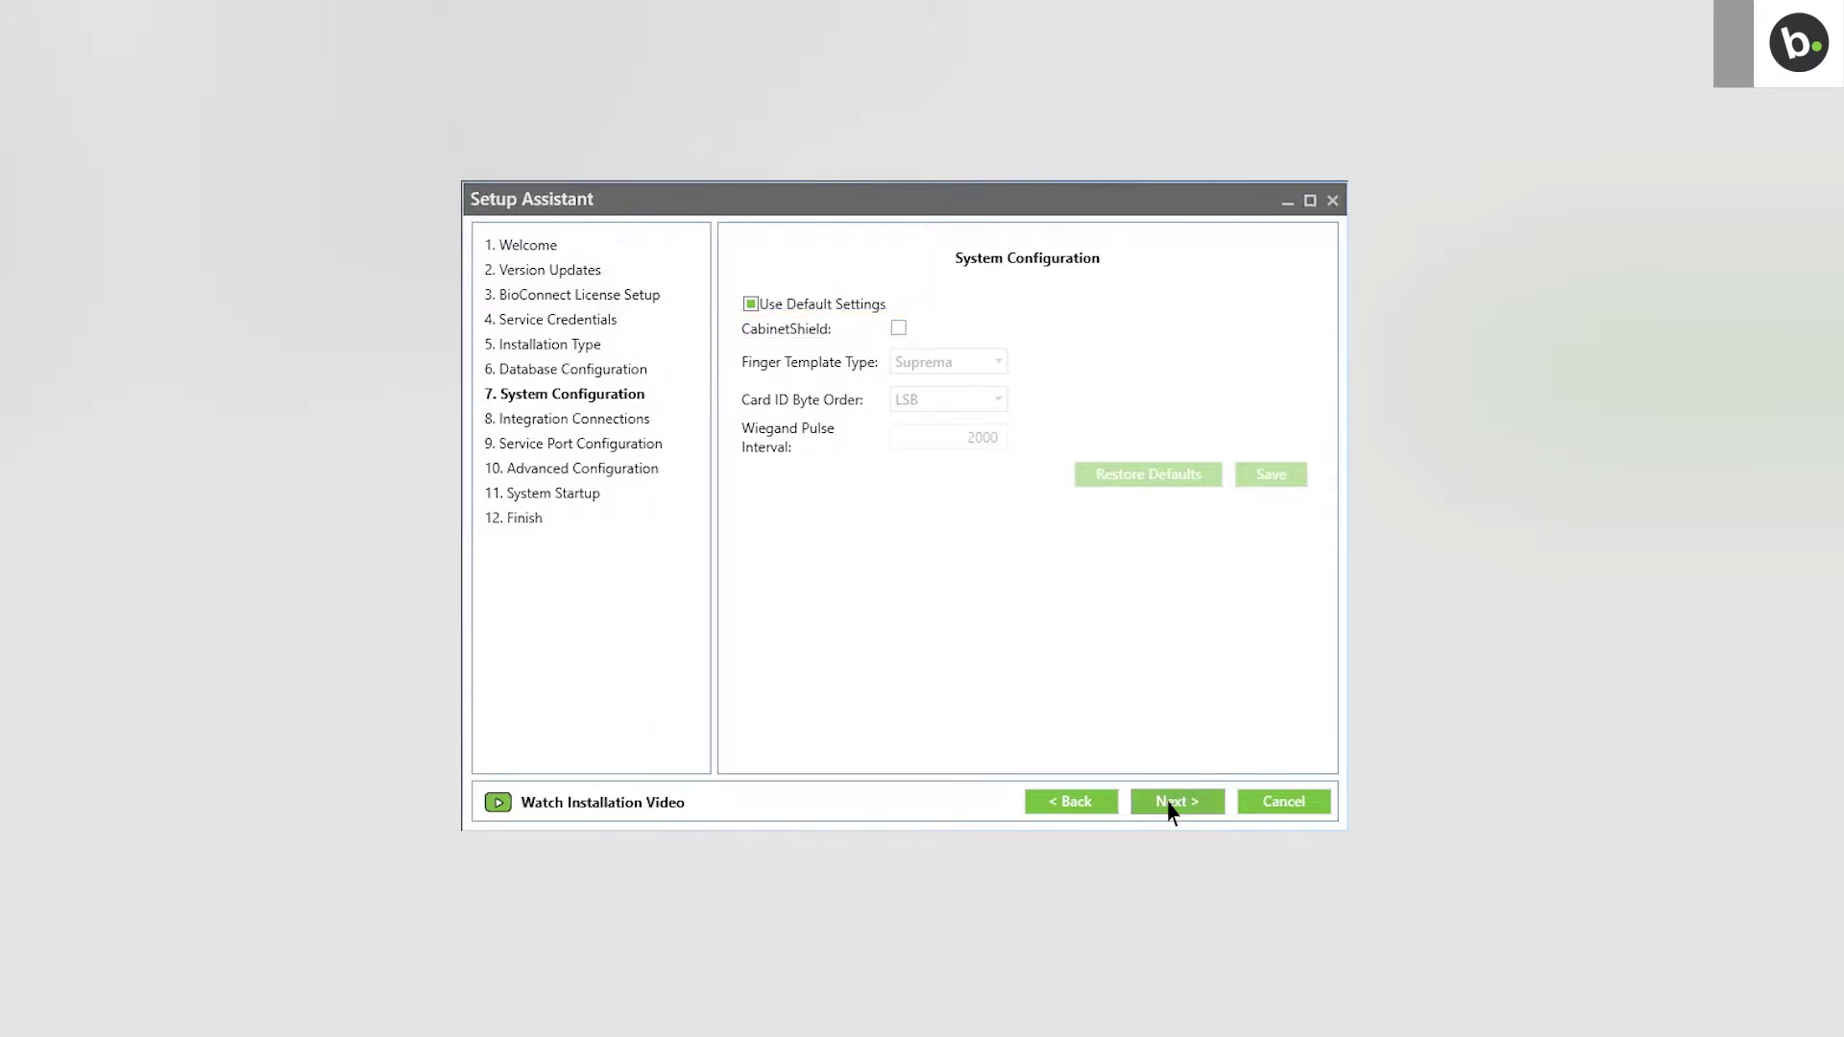
# Keep default system settings and select Lenel OnGuard as the access control system
pyautogui.click(1169, 805)
pyautogui.click(1026, 336)
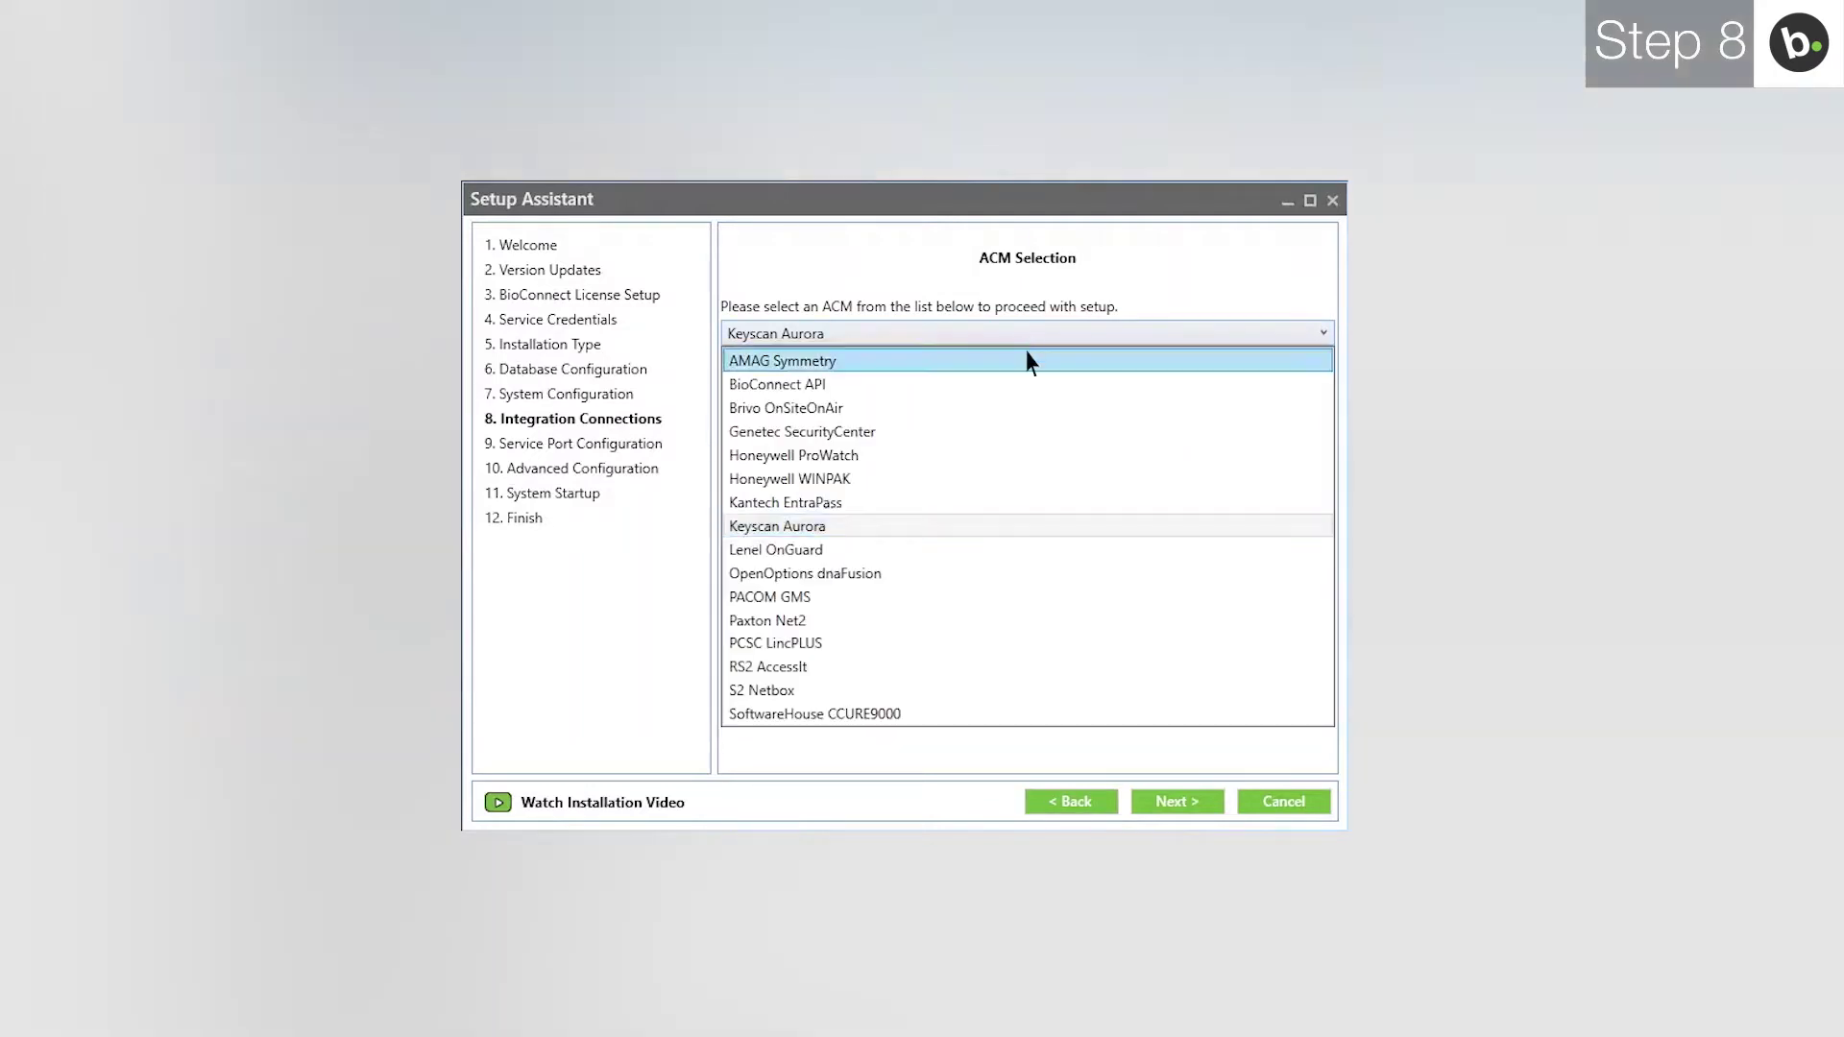
pyautogui.click(1026, 555)
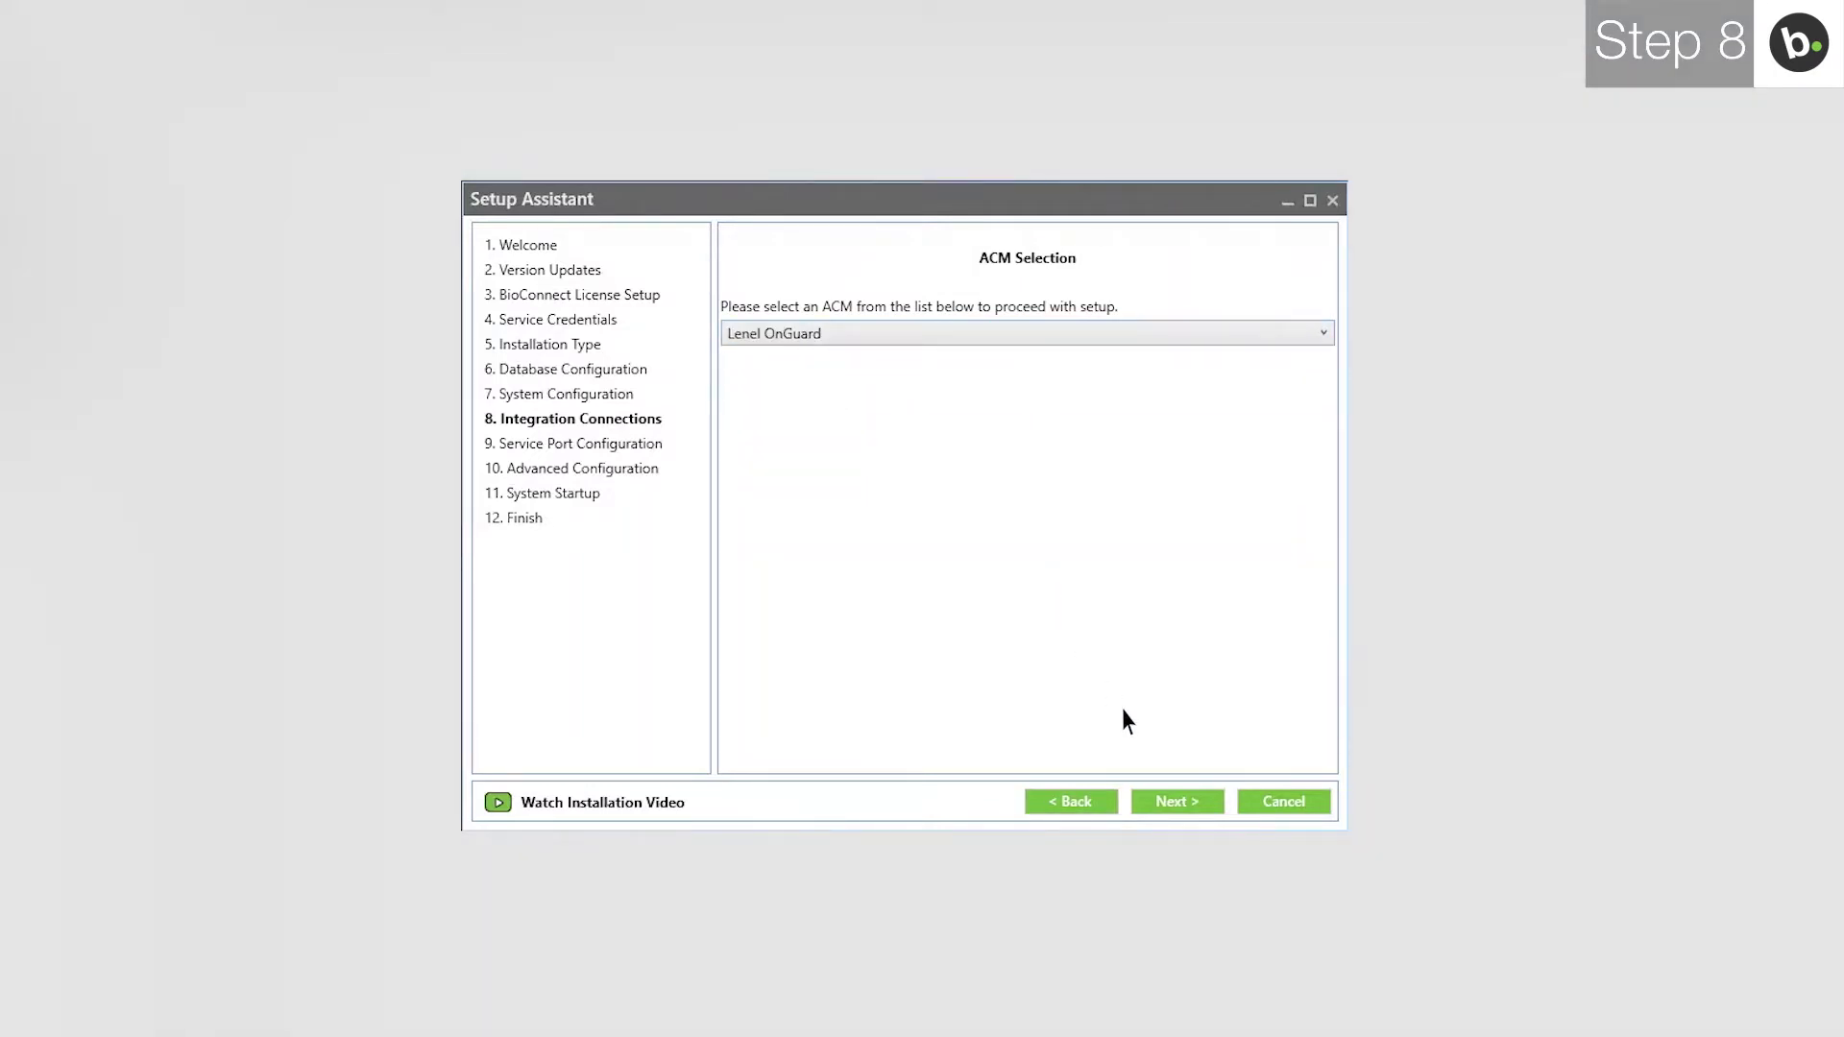
pyautogui.click(1180, 805)
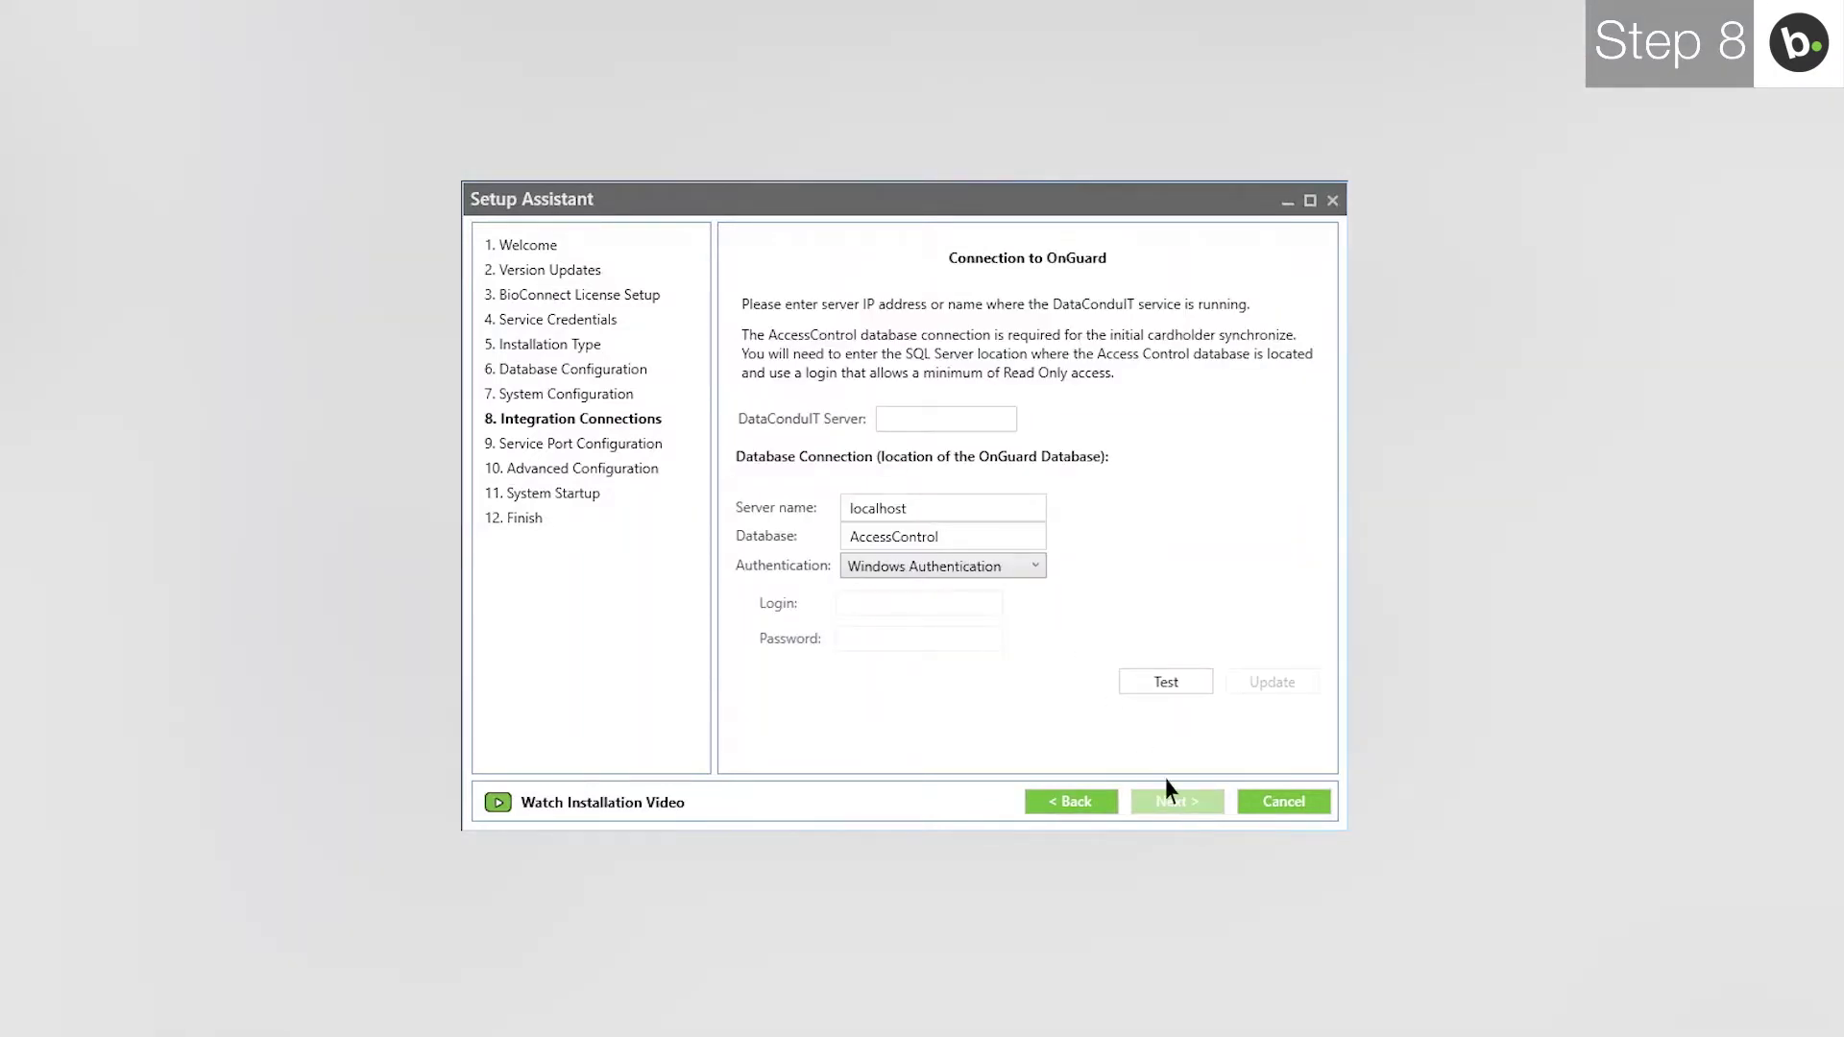
# Enter DataConduIT server 10.0.19.193 and replace the database server name localhost with BLDONGUARD
pyautogui.click(984, 426)
pyautogui.write('10.0.19.193')
pyautogui.click(850, 509)
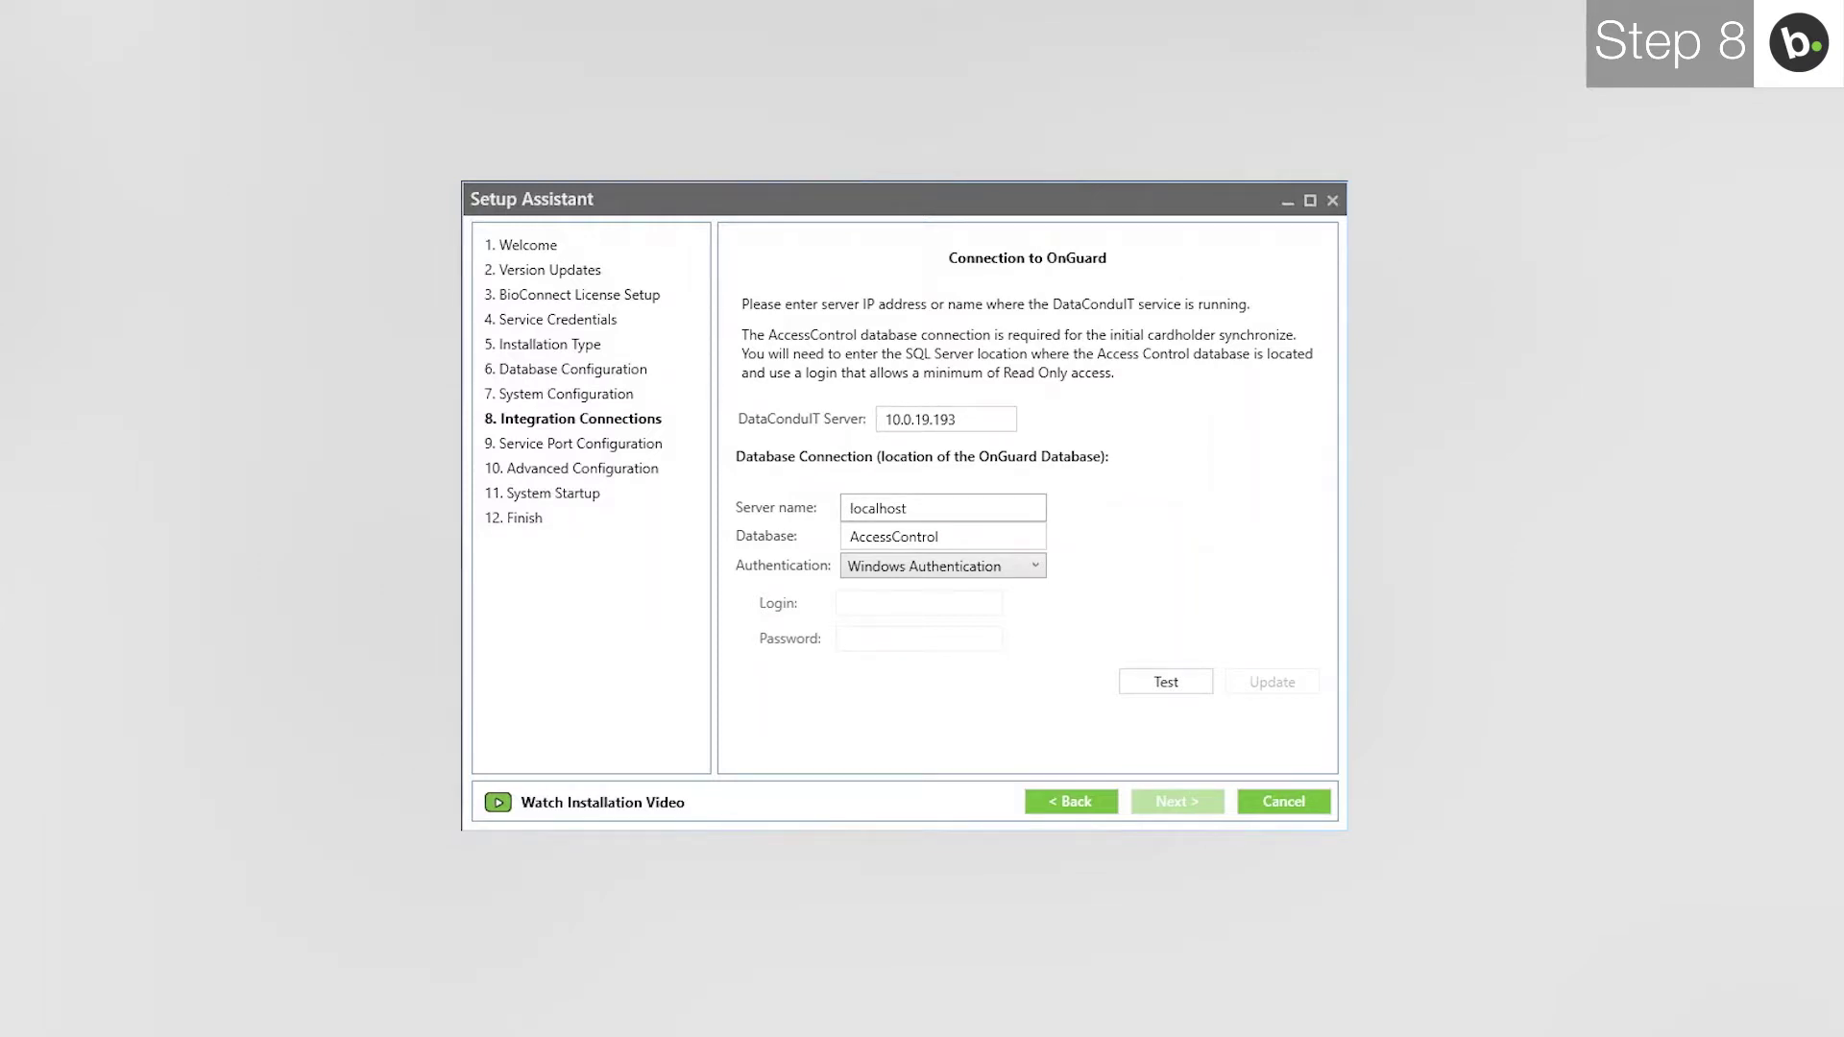
pyautogui.hotkey('ctrl', 'a')
pyautogui.write('t')
pyautogui.press('BackSpace')
pyautogui.write('BLDONGUARD')
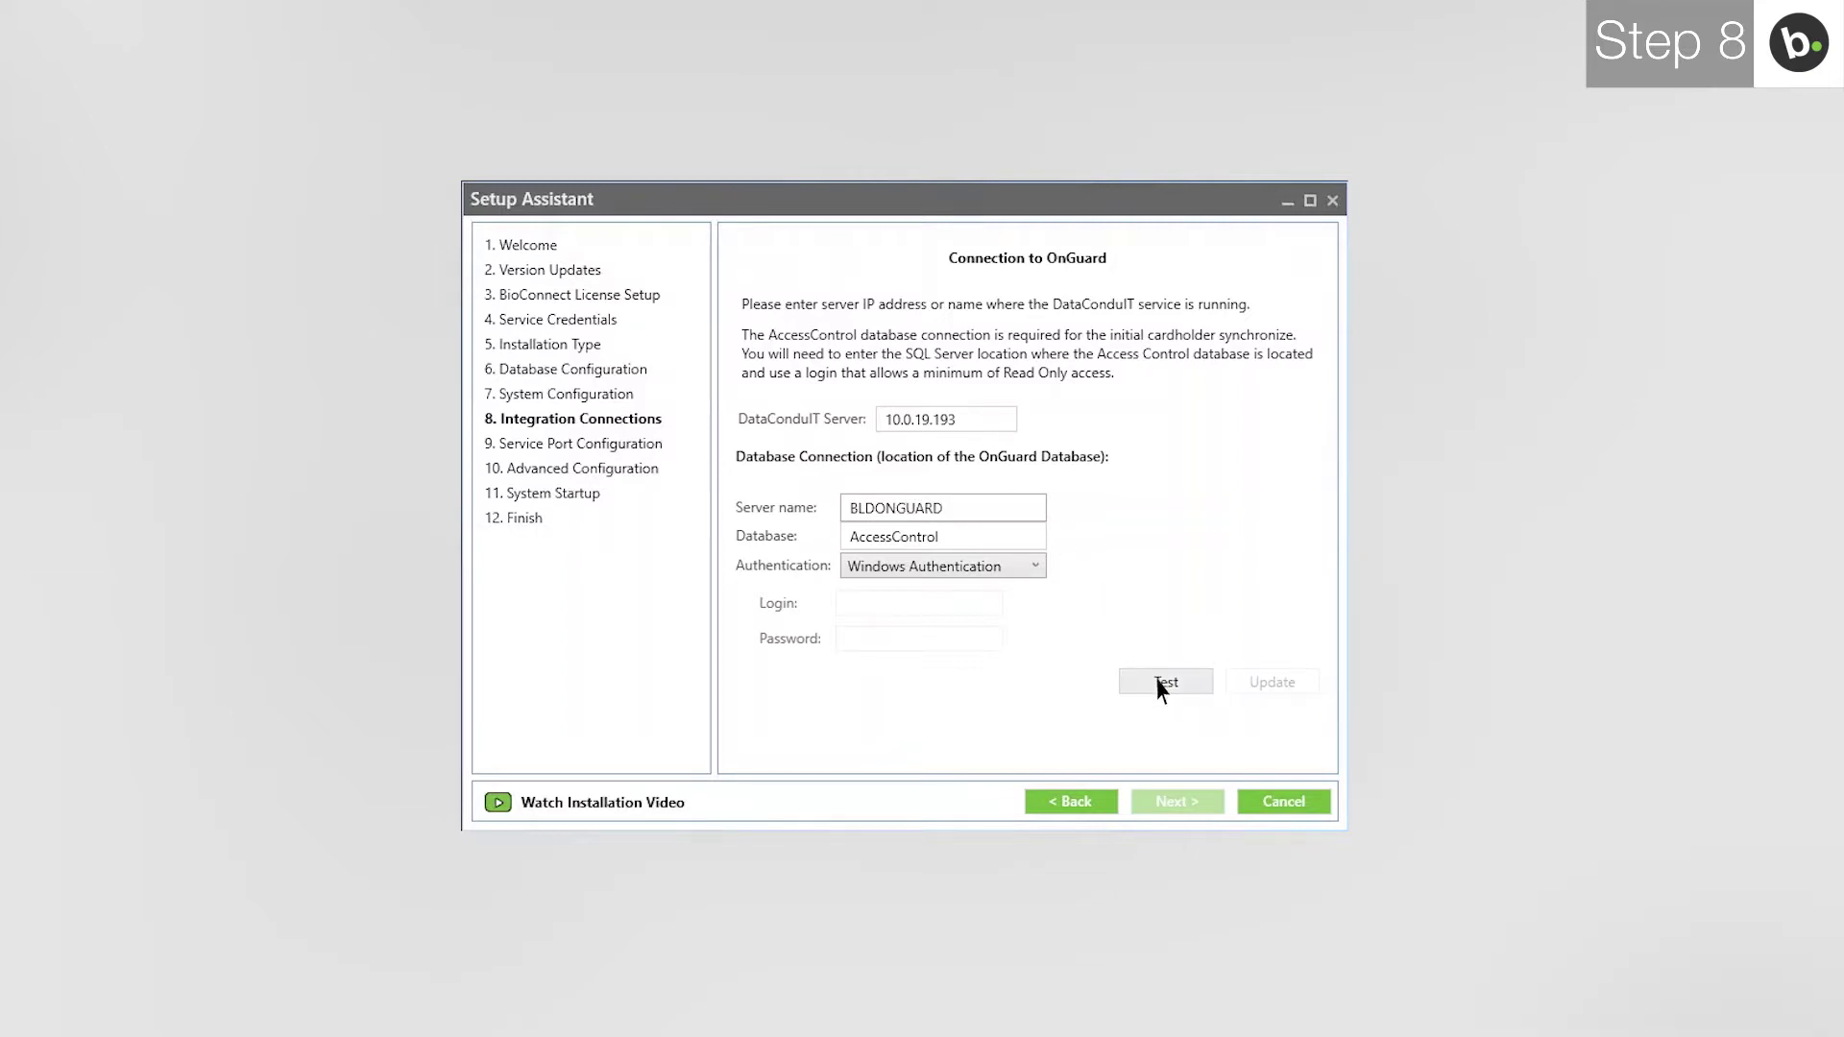
# Test and save the AccessControl connection string, then continue to service port configuration
pyautogui.click(1165, 683)
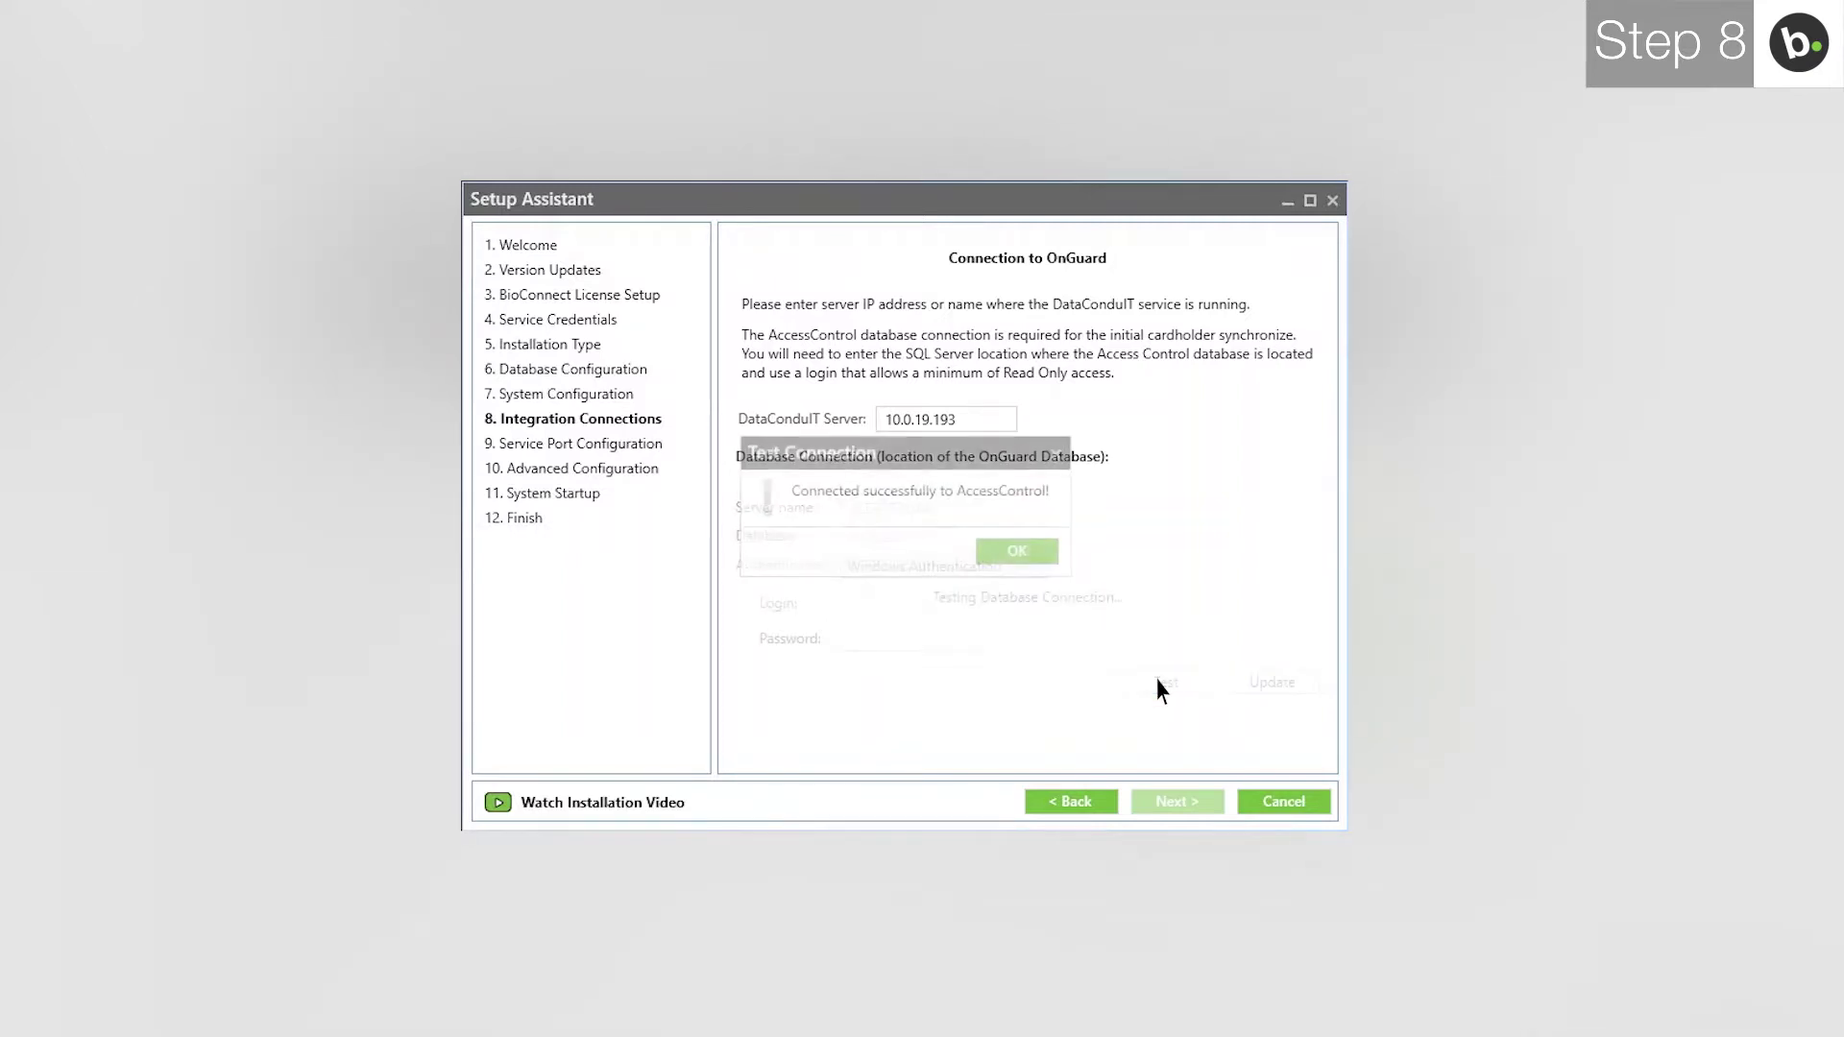
pyautogui.click(1024, 555)
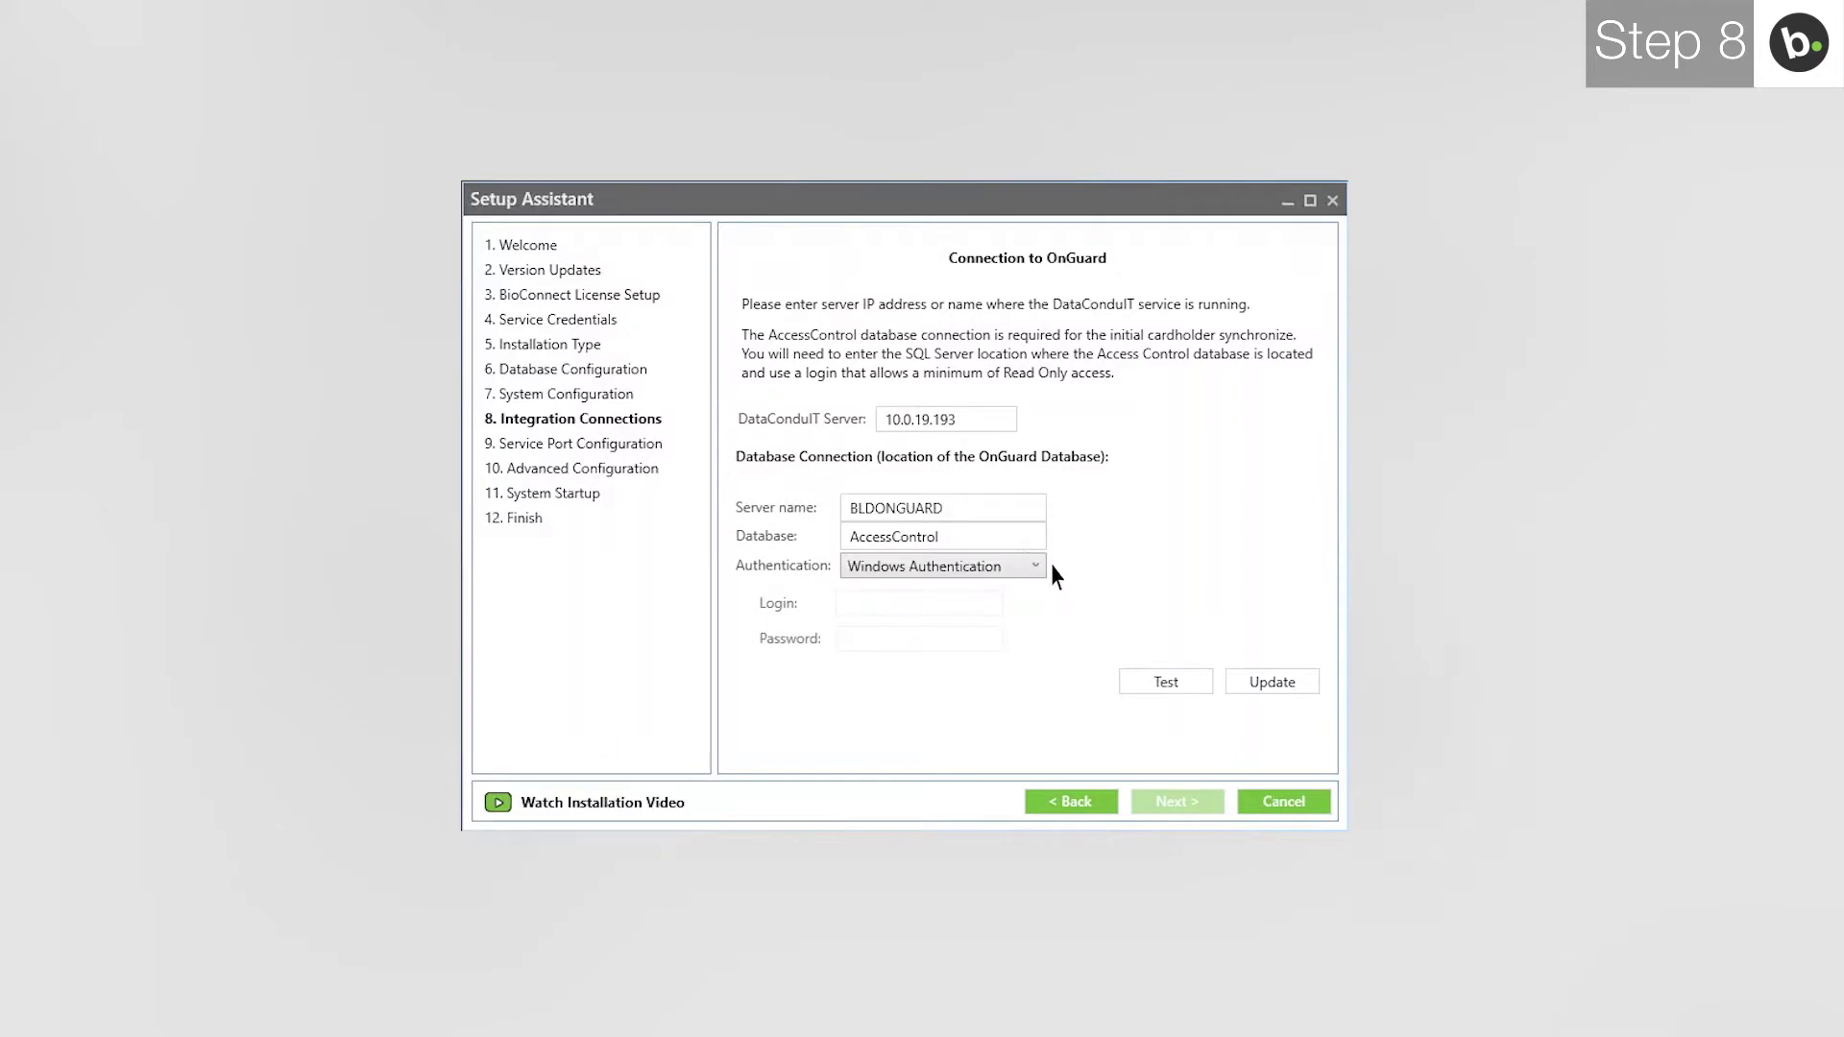
pyautogui.click(1286, 684)
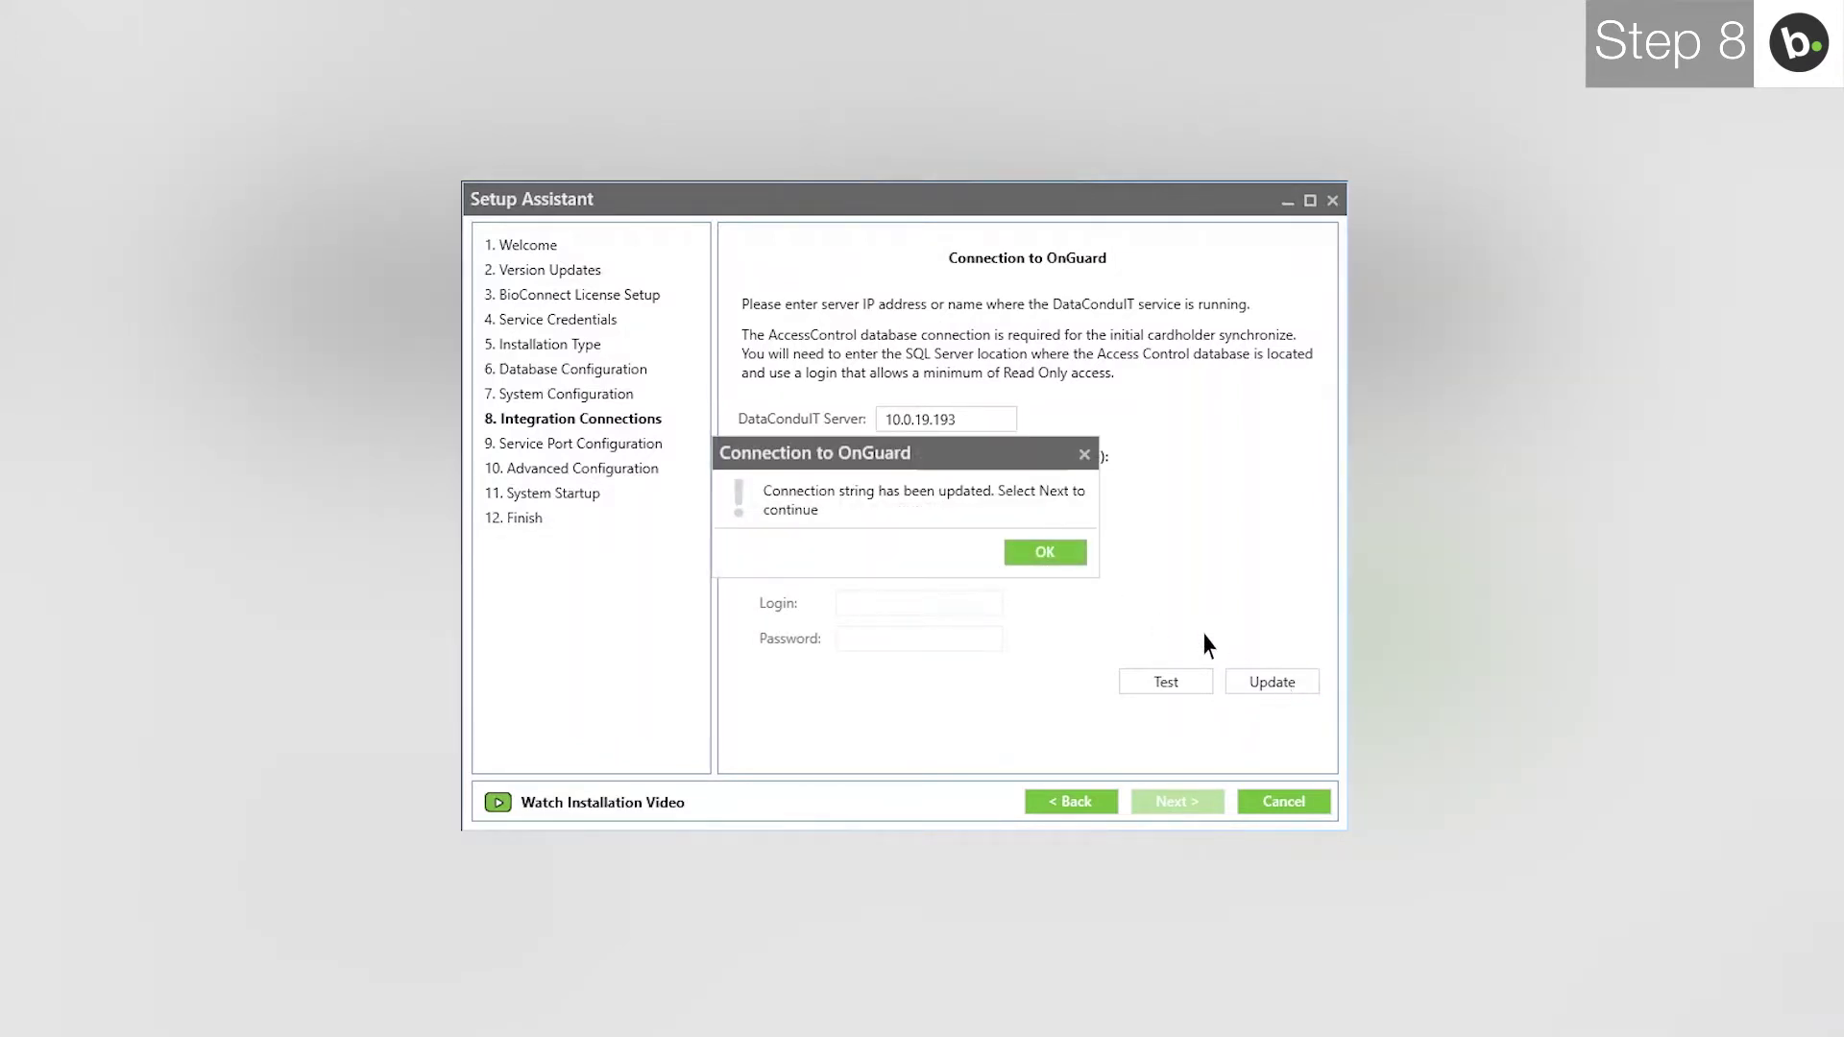
pyautogui.click(1055, 553)
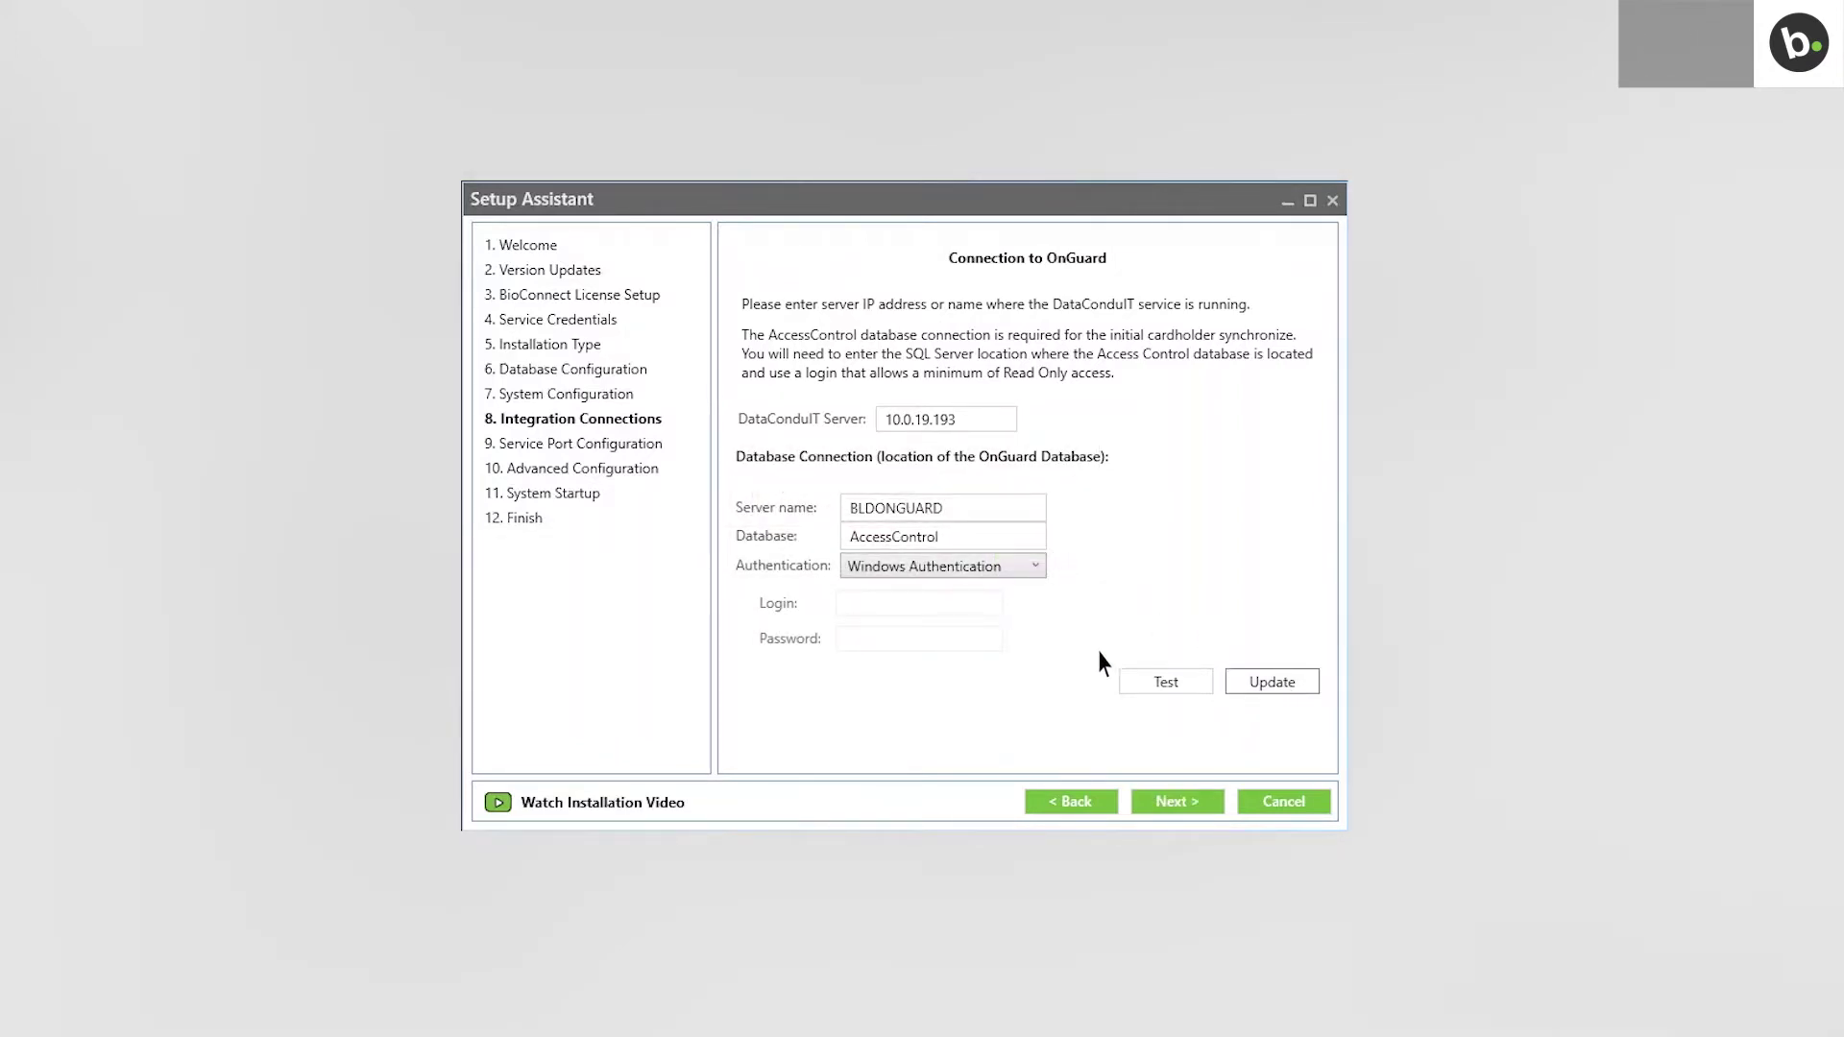
pyautogui.click(1172, 803)
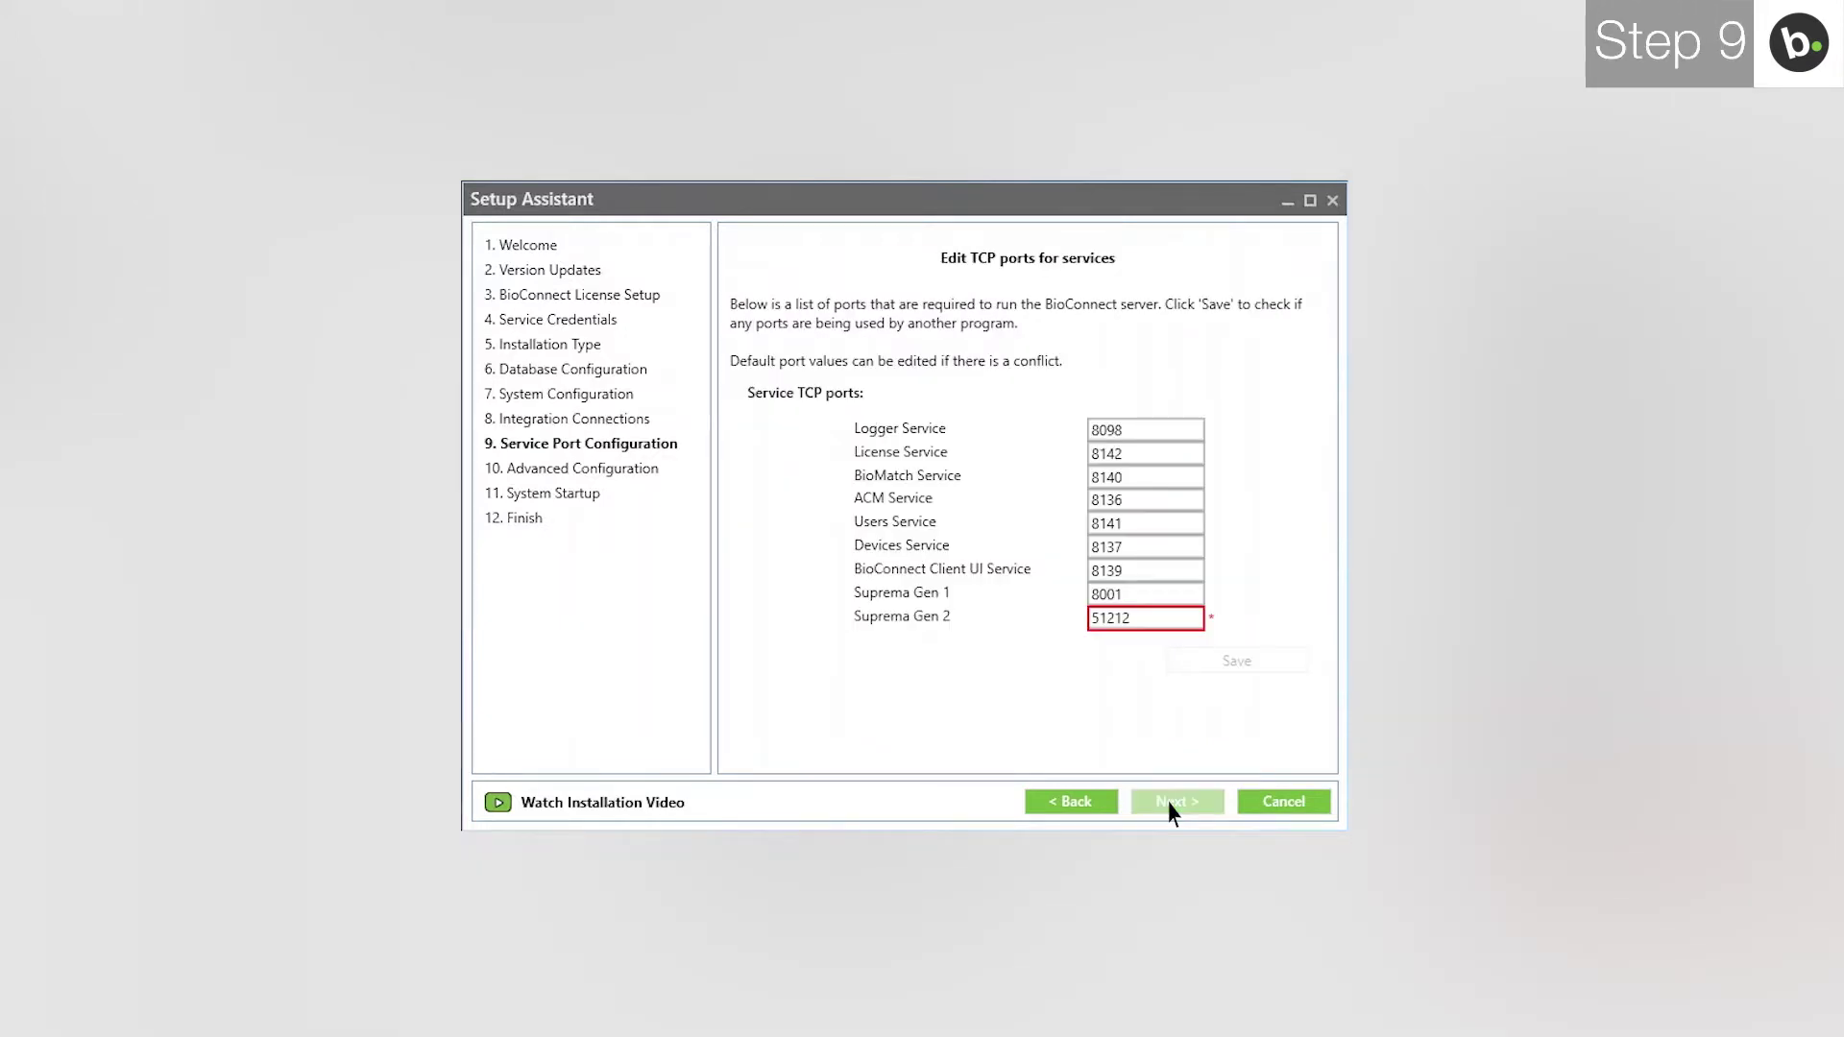
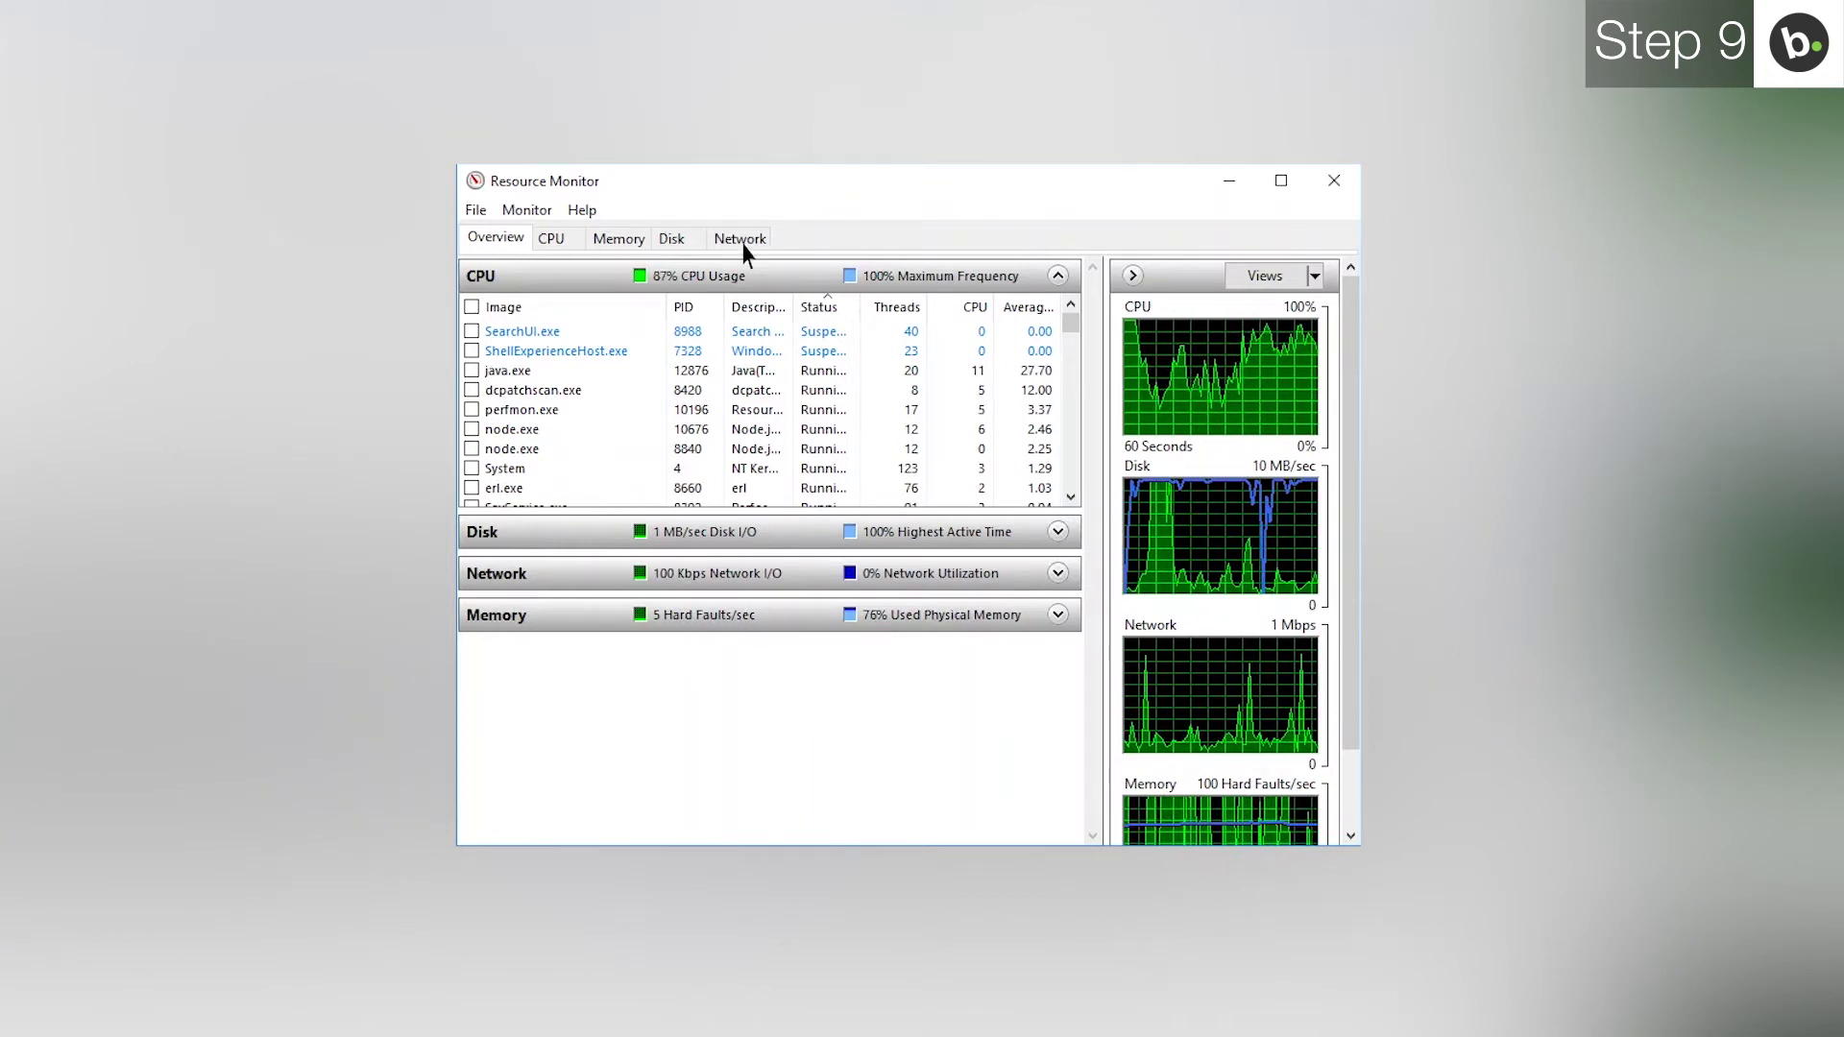
# Show per-process network activity and the listening ports to trace port 51212 to biostar-server.exe
pyautogui.click(740, 240)
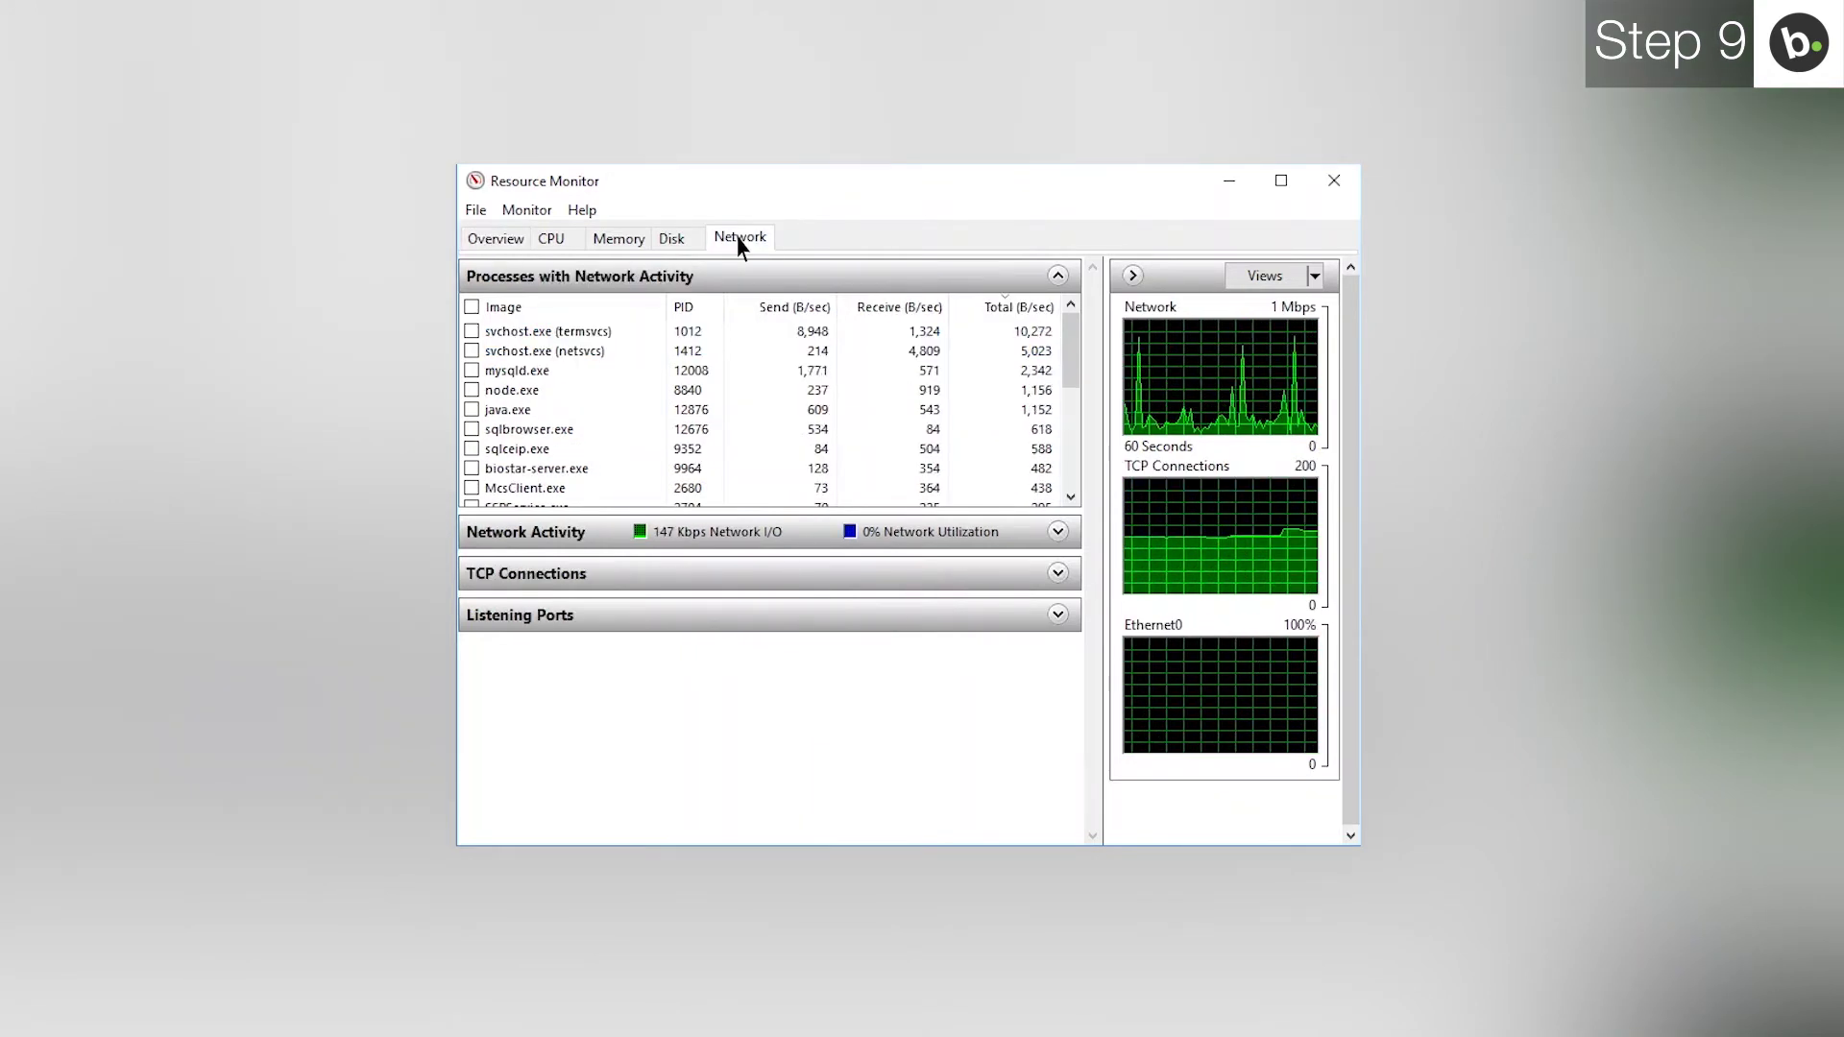
pyautogui.click(740, 616)
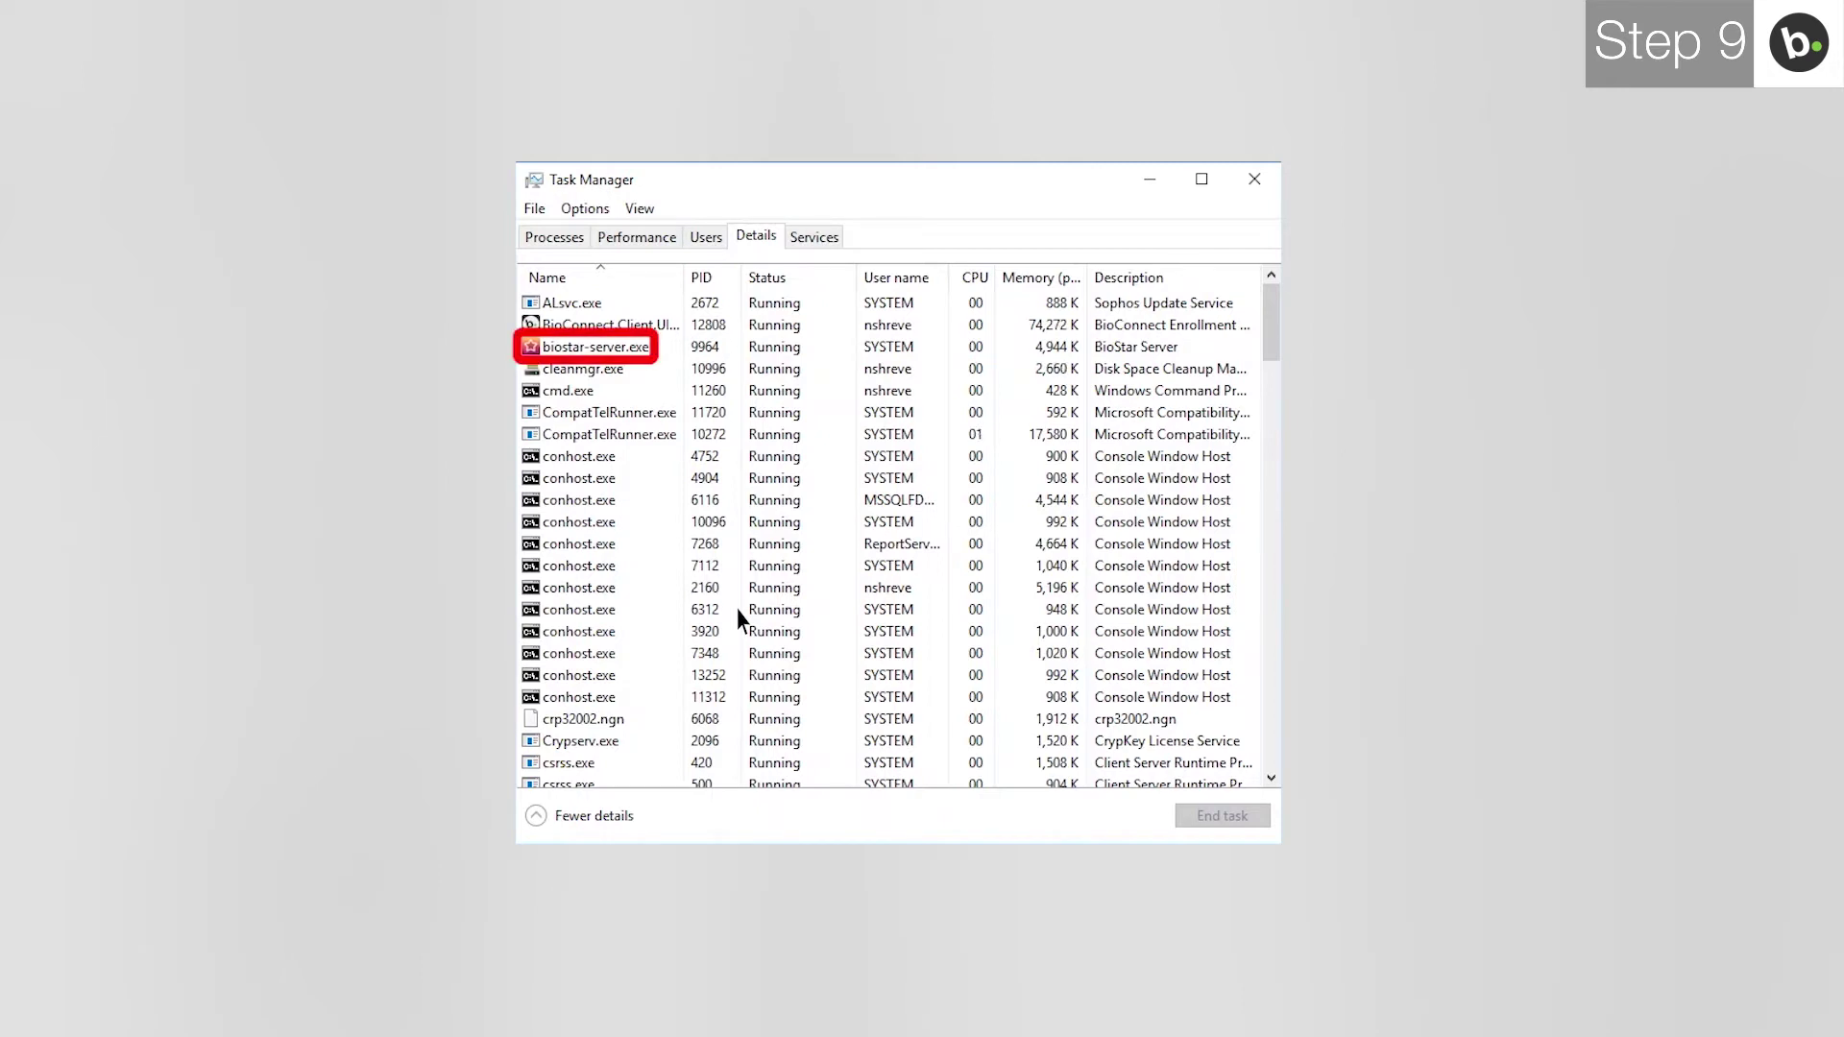
# End the biostar-server.exe process (PID 9964) in Task Manager to free port 51212
pyautogui.click(633, 351)
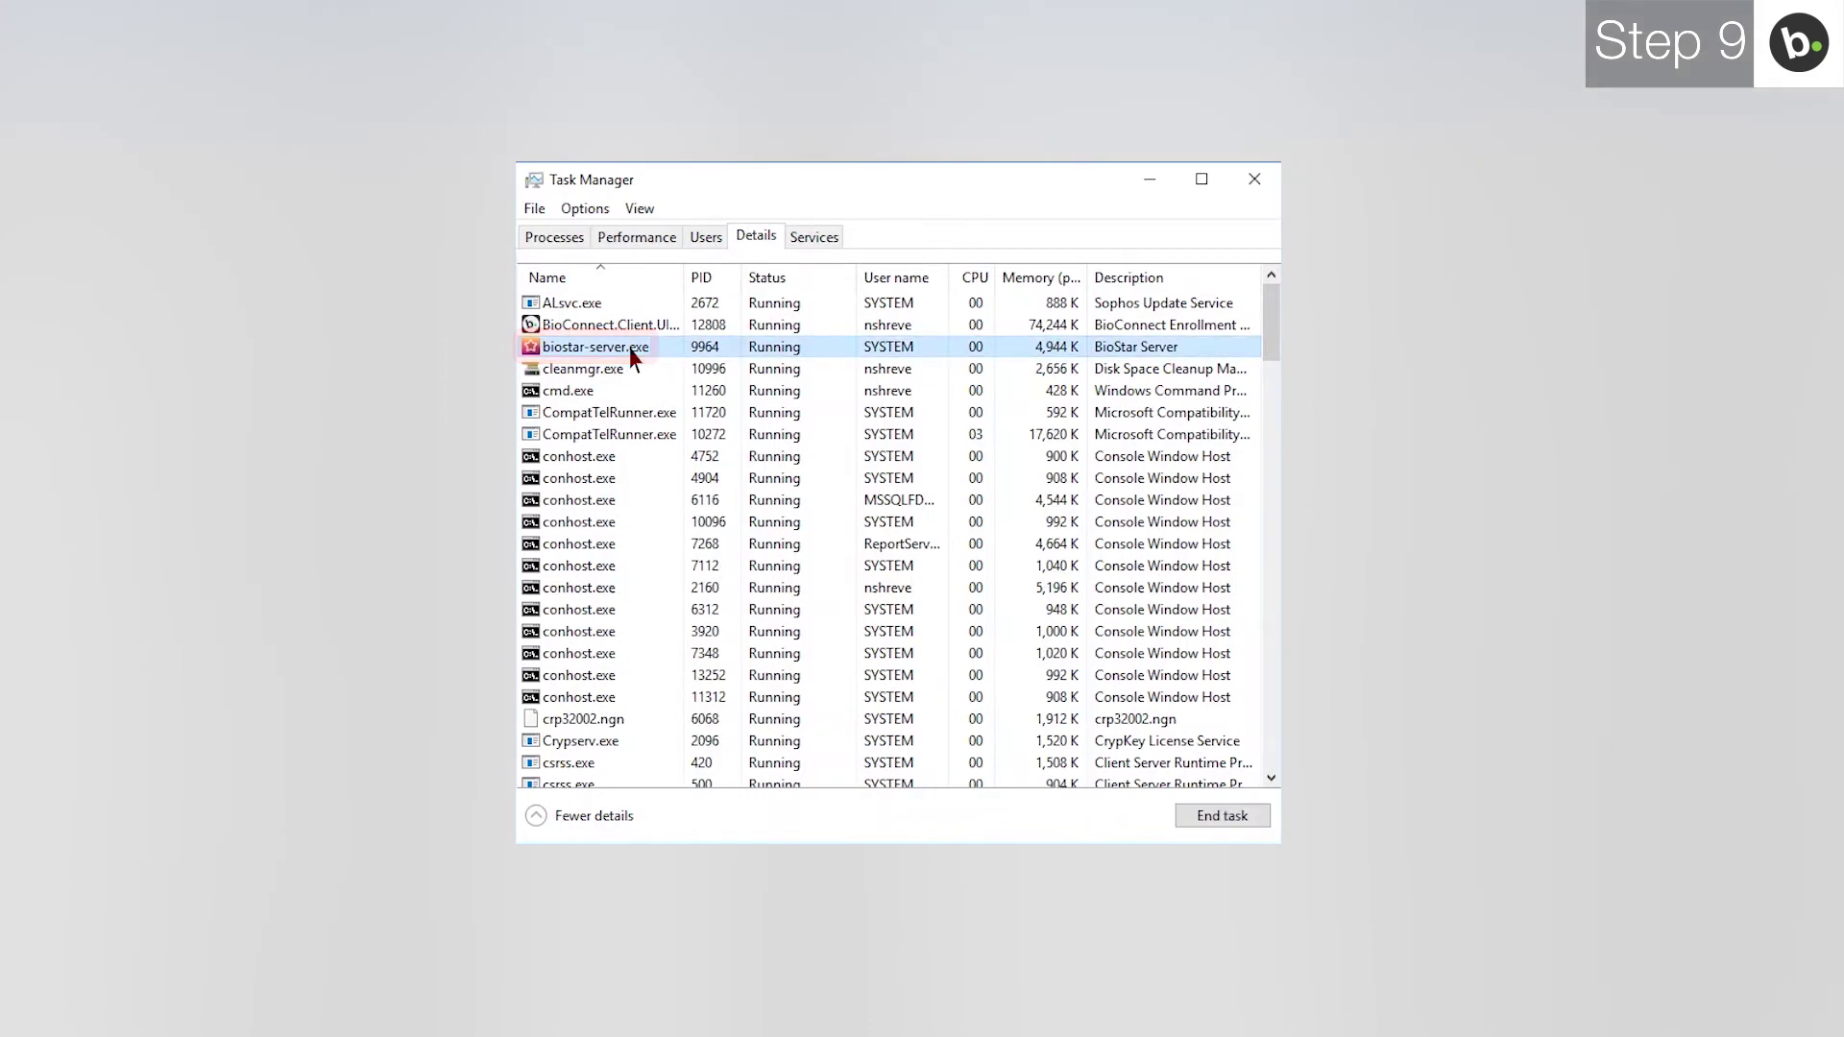
pyautogui.click(1218, 818)
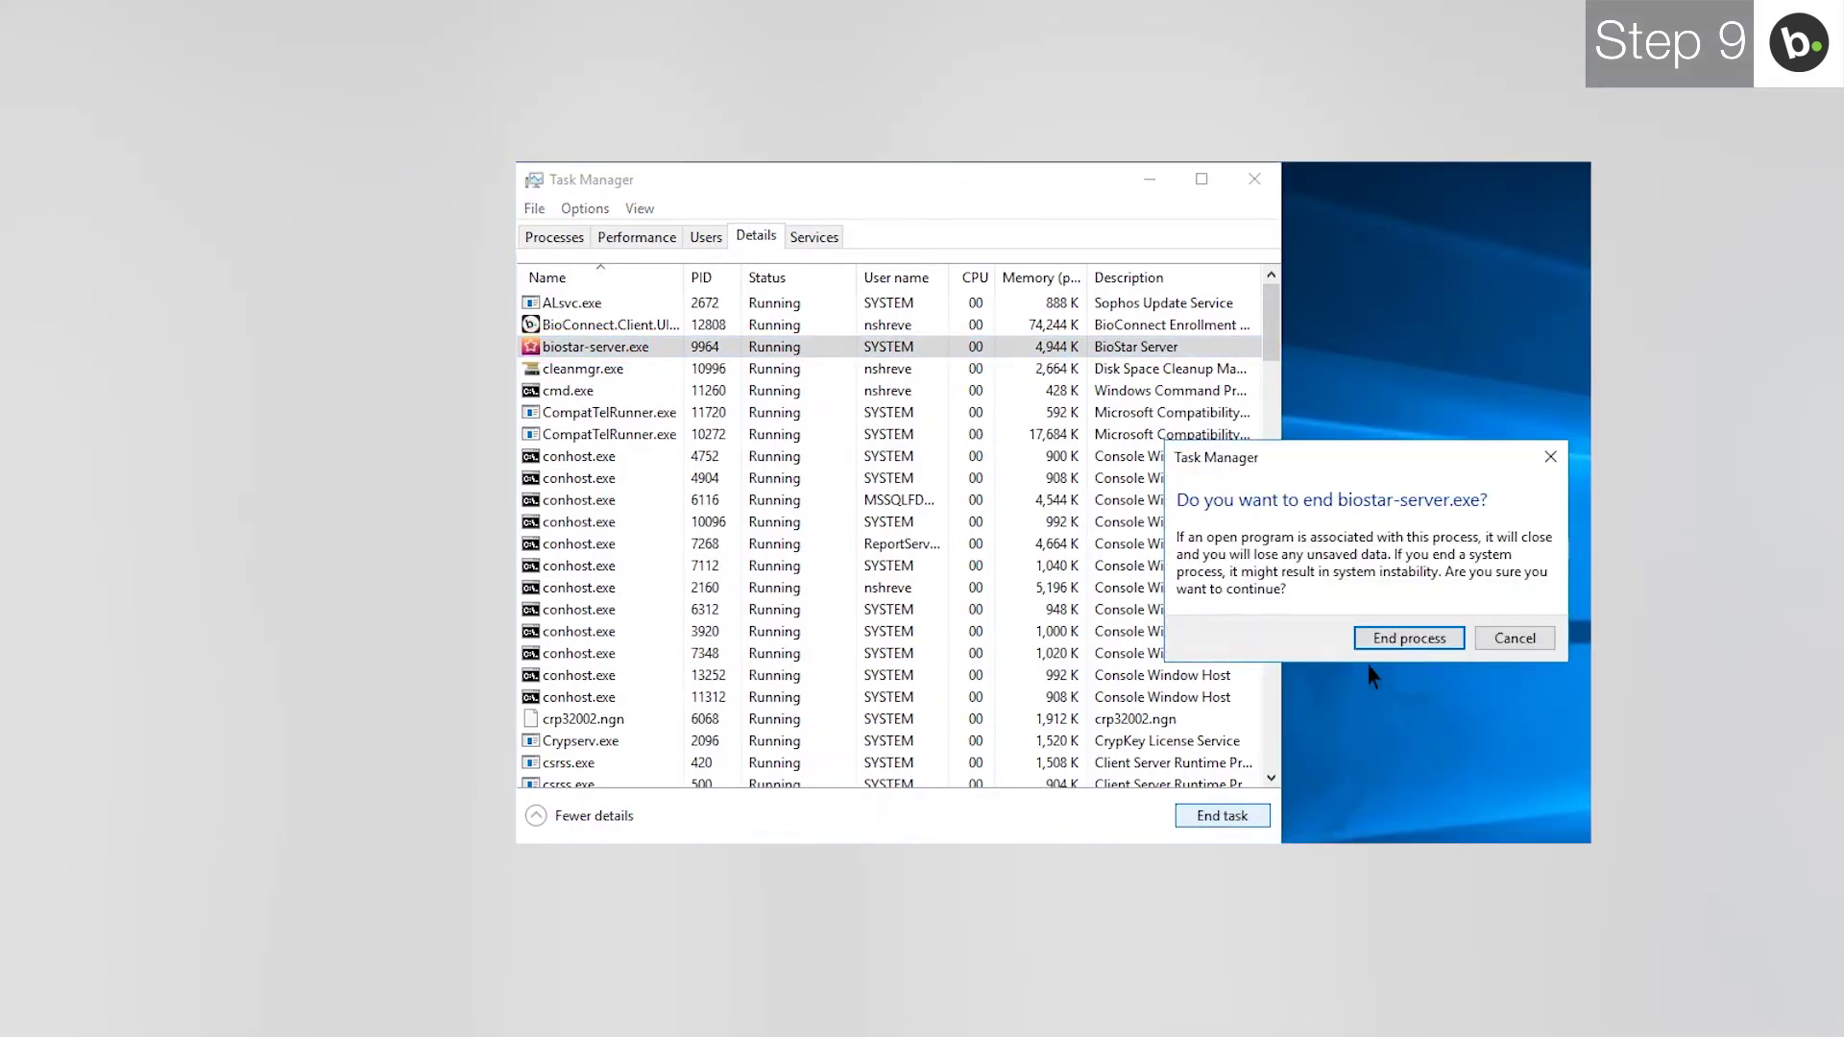
pyautogui.click(1405, 640)
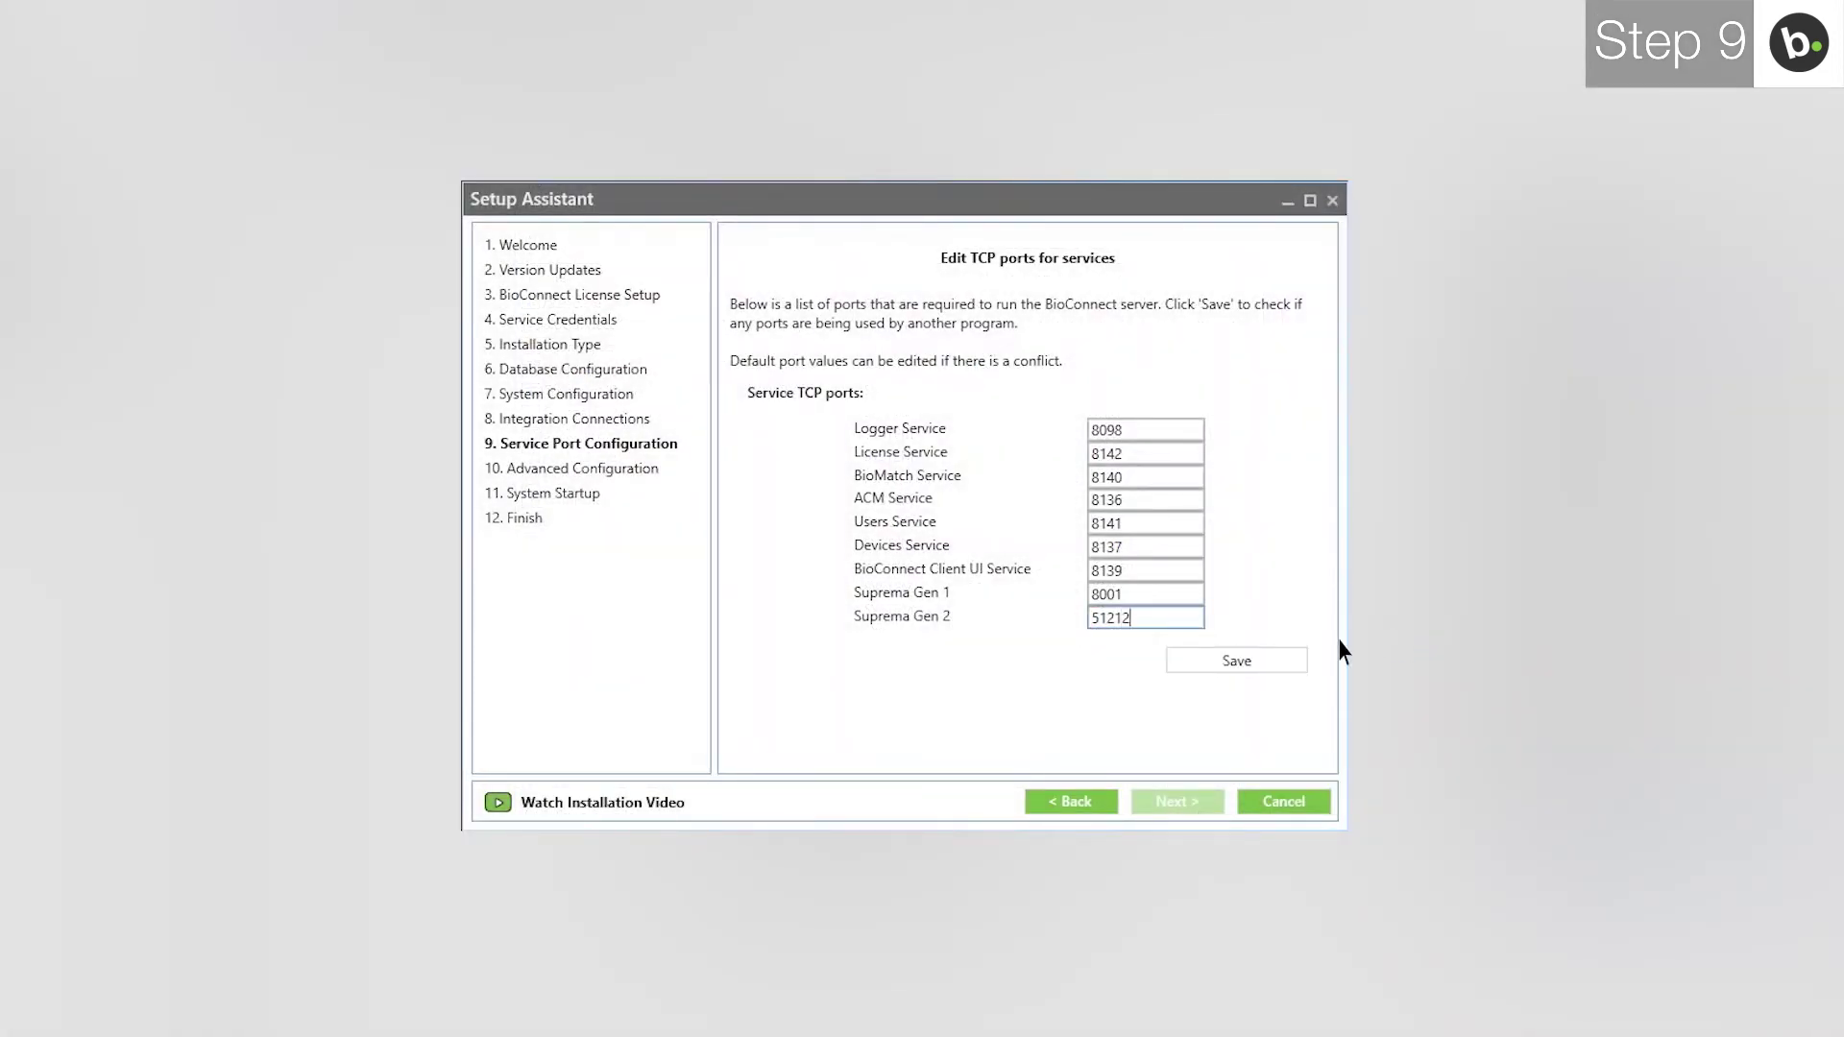
# Re-save the service ports until 51212 shows no conflict, then advance to step 10
pyautogui.click(1228, 662)
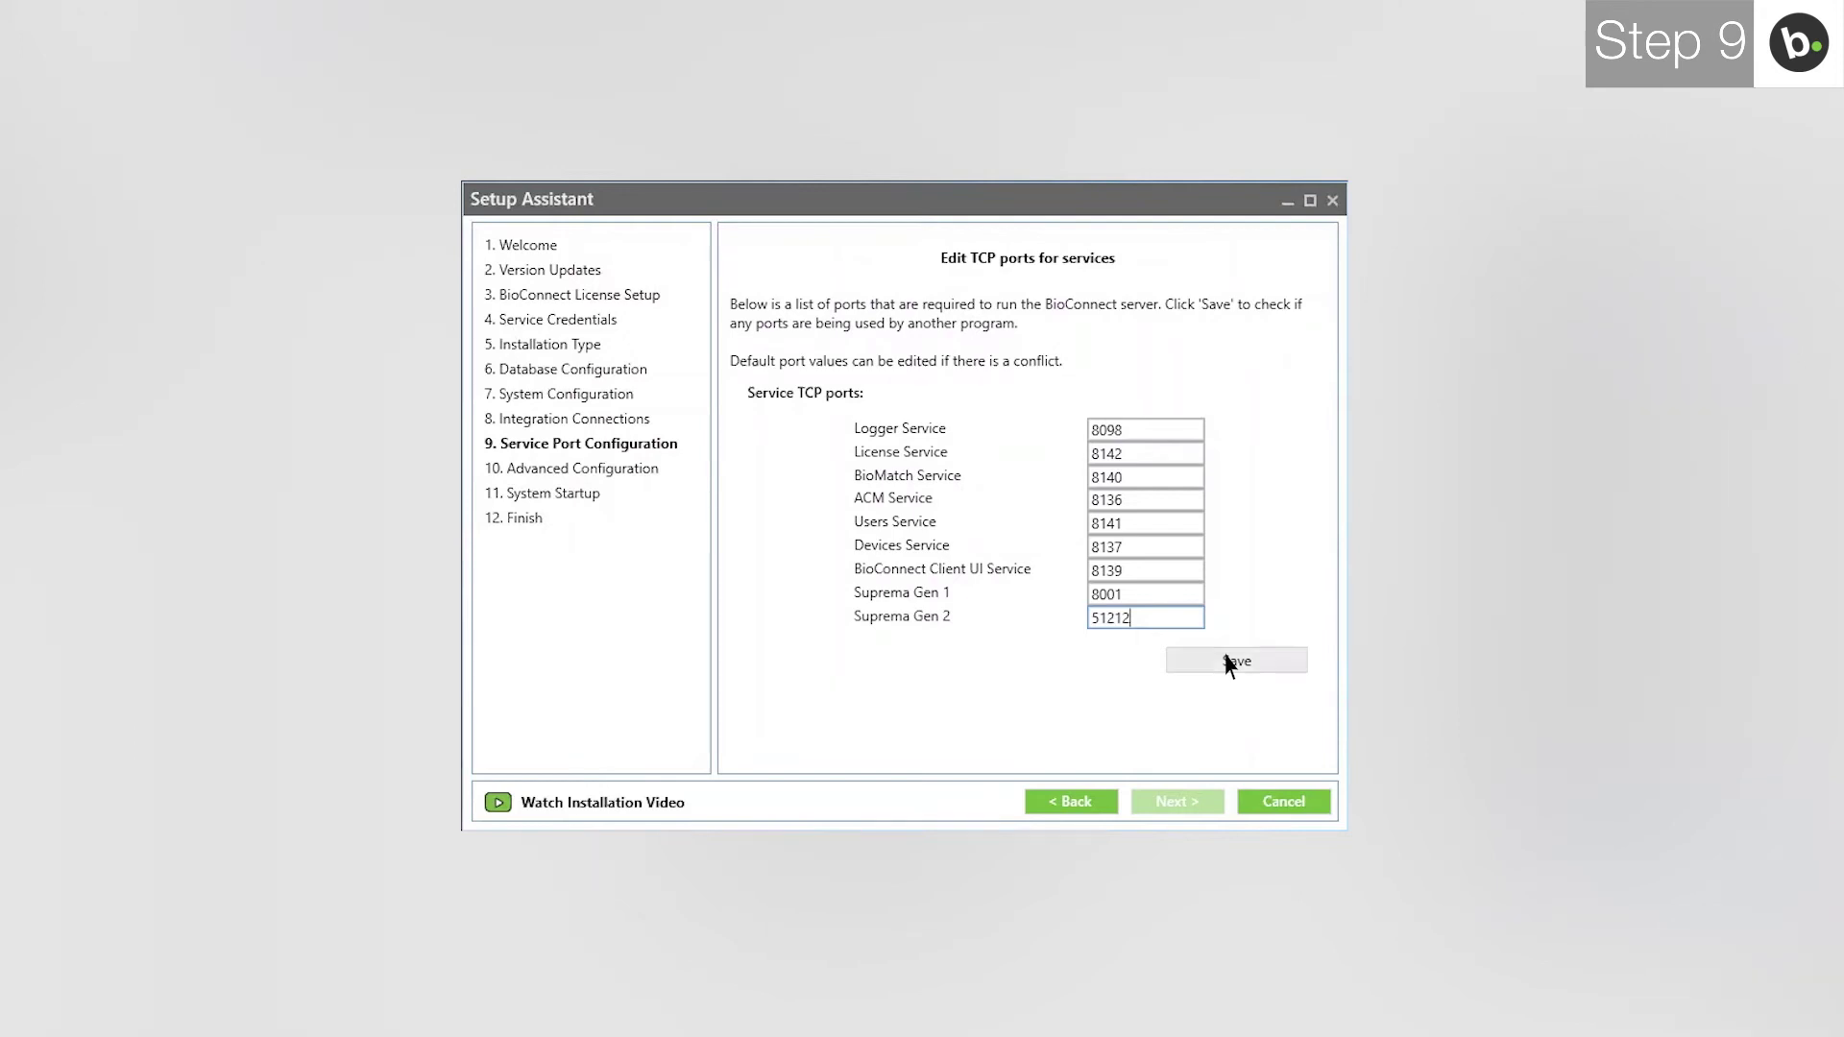
pyautogui.click(1230, 663)
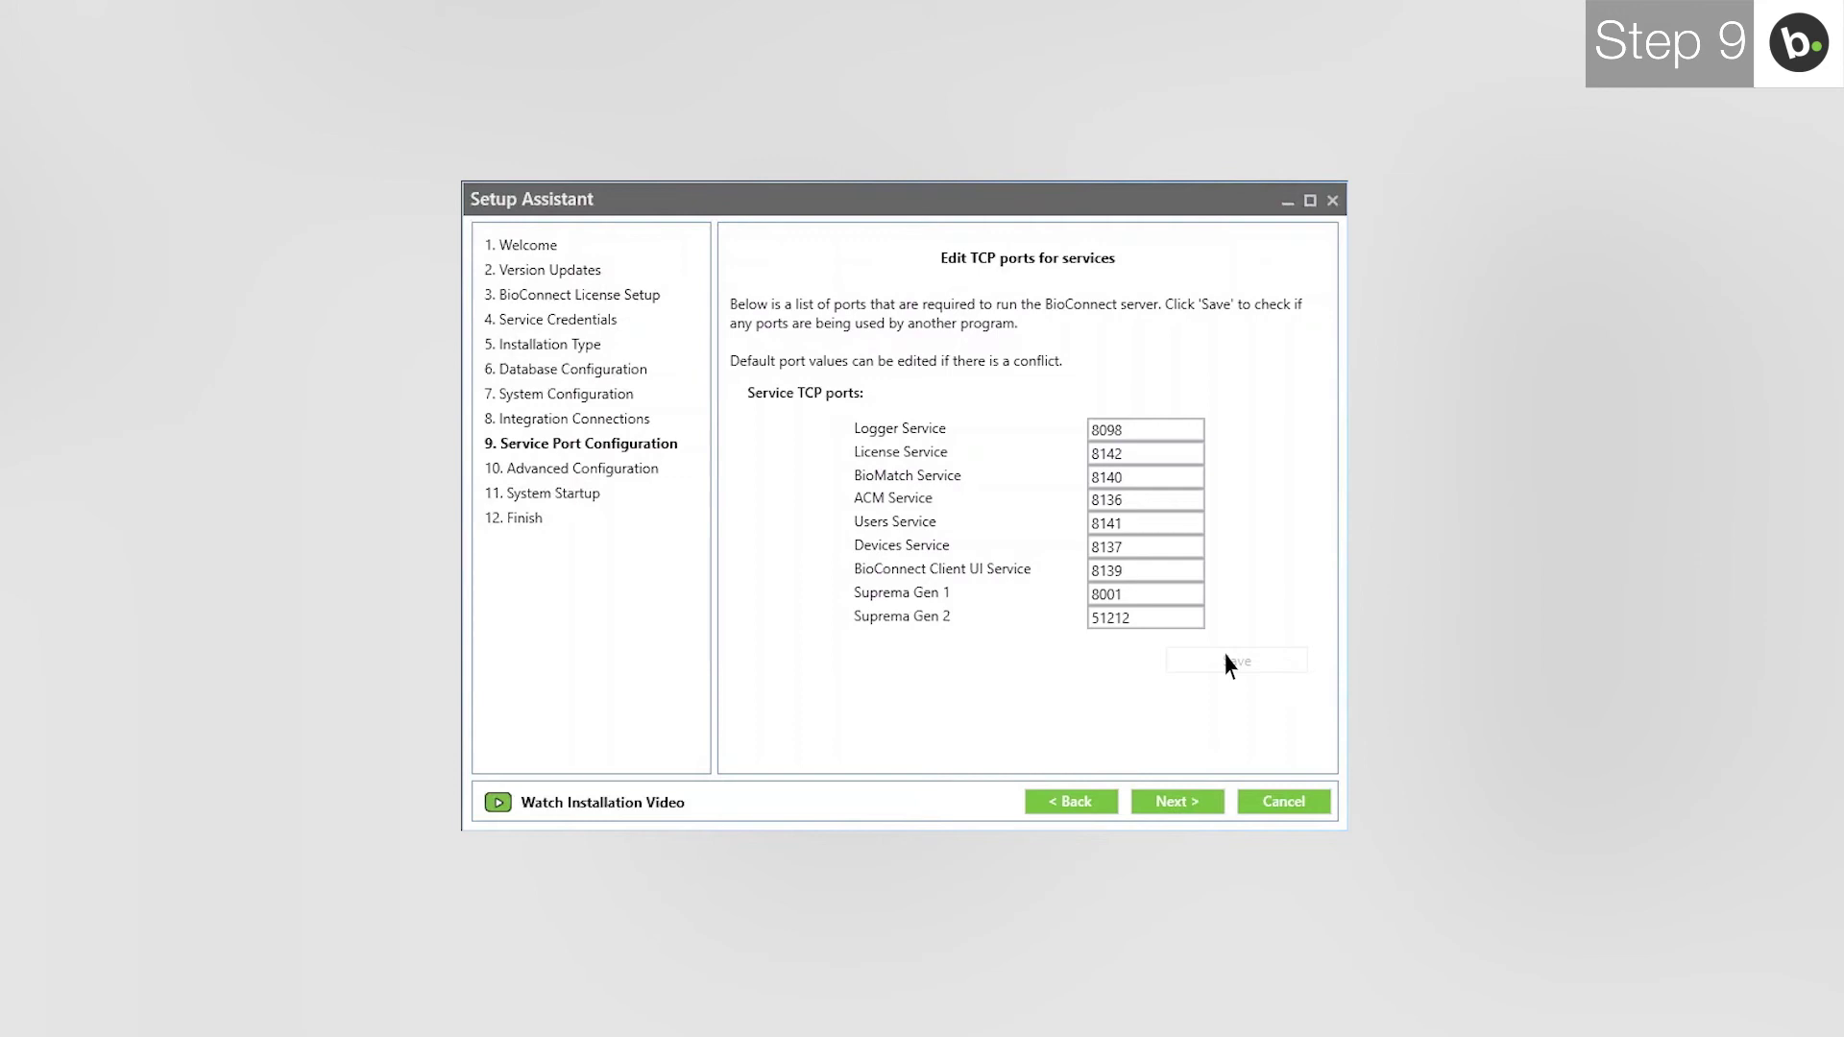
pyautogui.click(1202, 805)
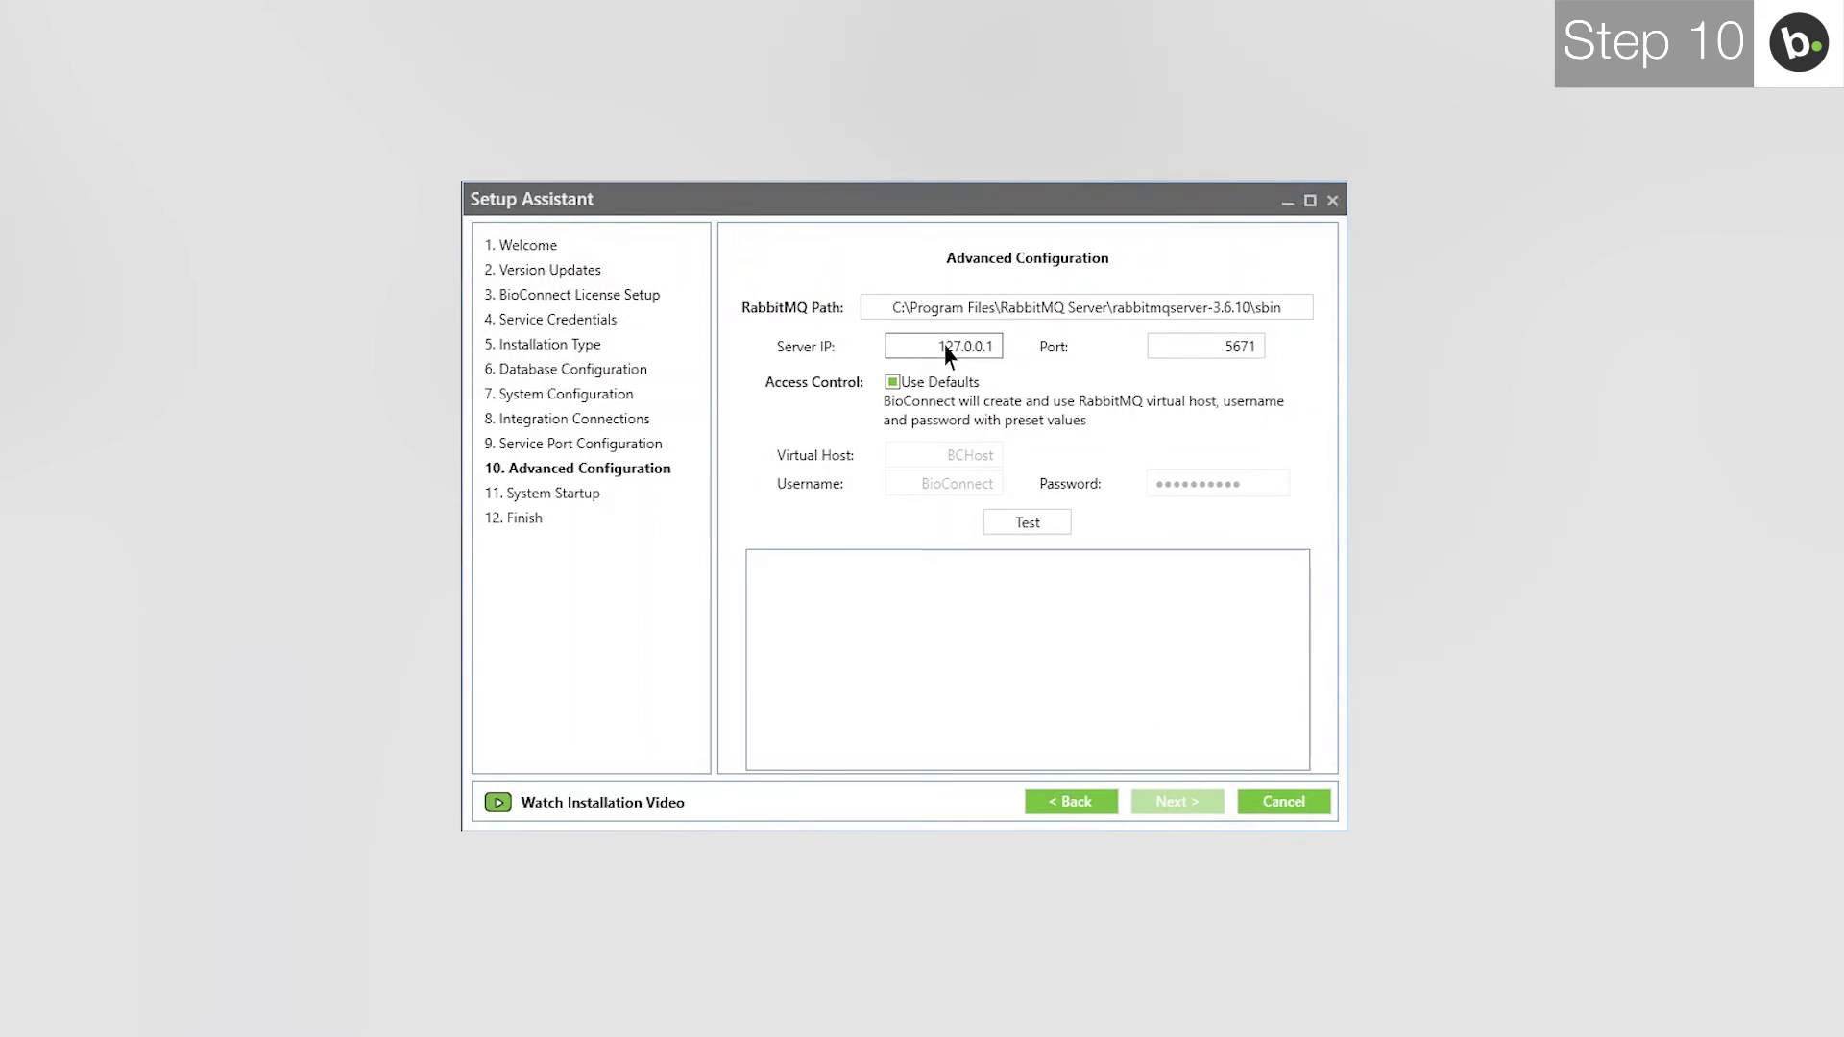
# Set the RabbitMQ server IP to 10.0.60.133, pass the connection test, and start the services
pyautogui.click(945, 350)
pyautogui.press('Delete')
pyautogui.press('Delete')
pyautogui.press('Delete')
pyautogui.press('Delete')
pyautogui.press('Delete')
pyautogui.press('Delete')
pyautogui.press('Delete')
pyautogui.press('Delete')
pyautogui.press('Delete')
pyautogui.write('10.0.60.133')
pyautogui.click(1004, 526)
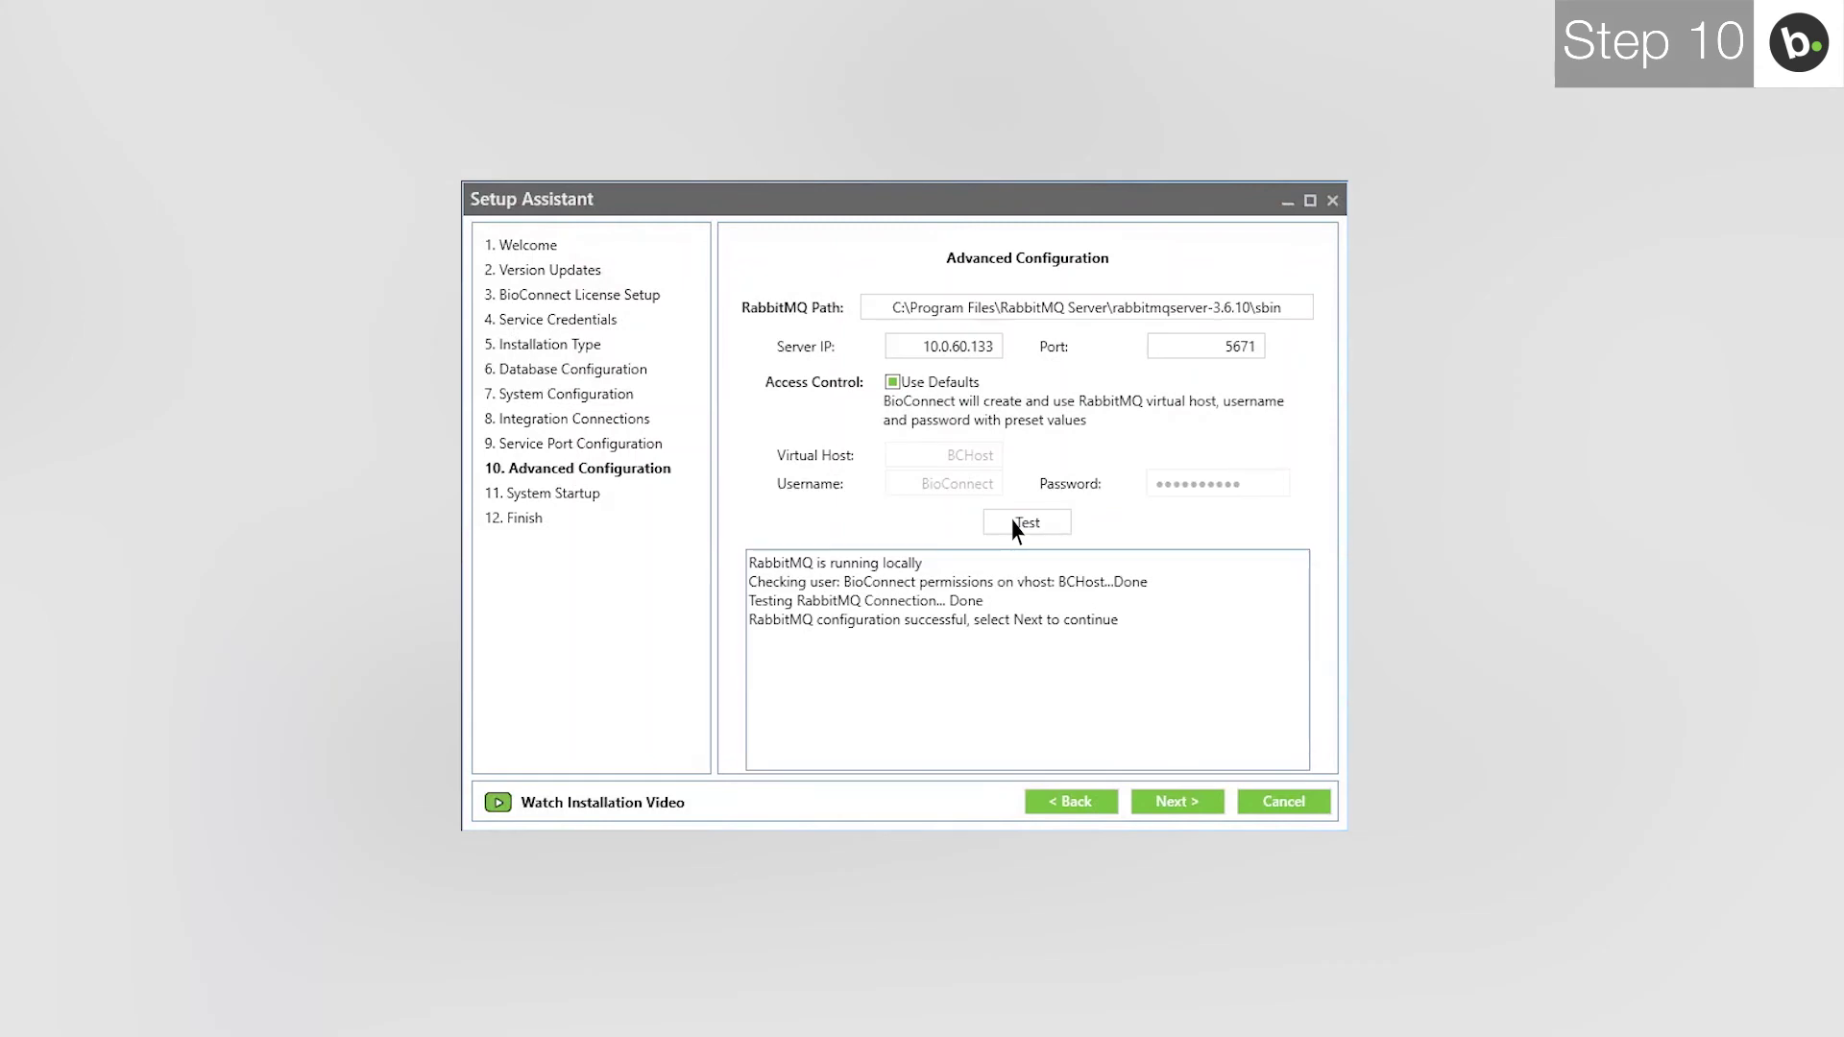
pyautogui.click(1174, 803)
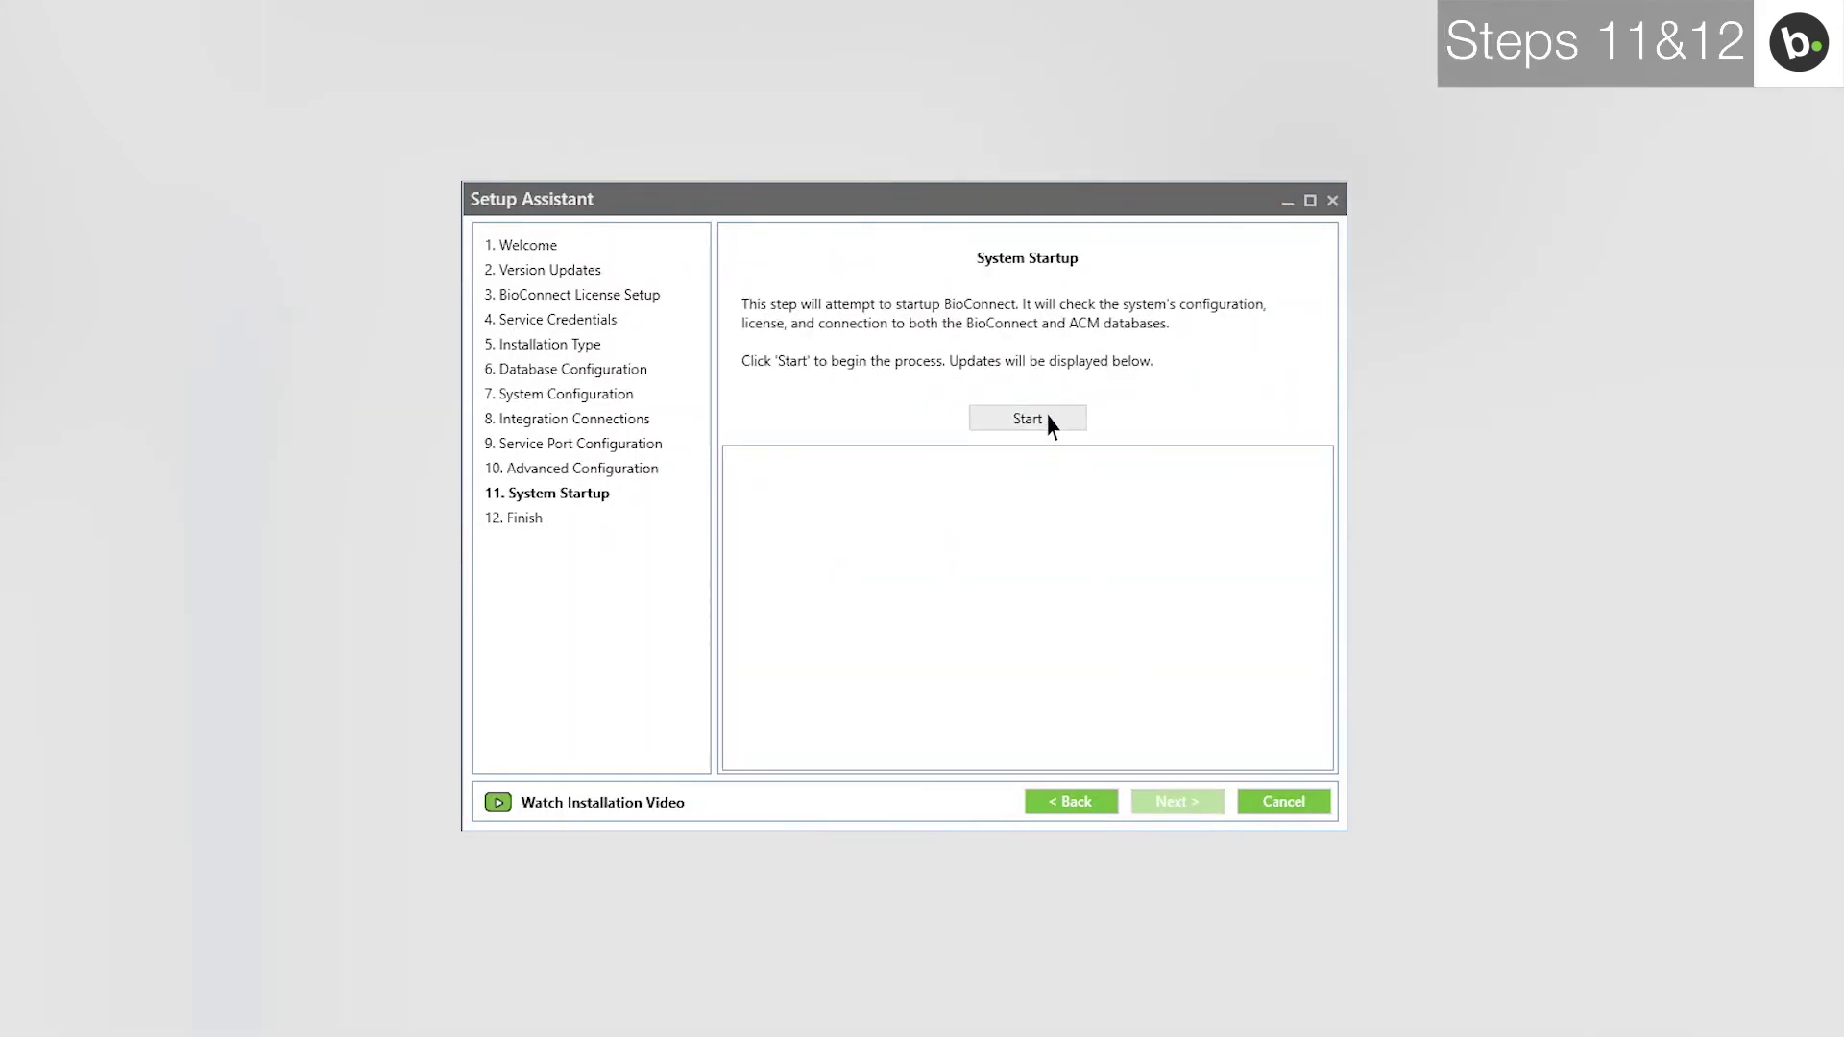
pyautogui.click(1049, 420)
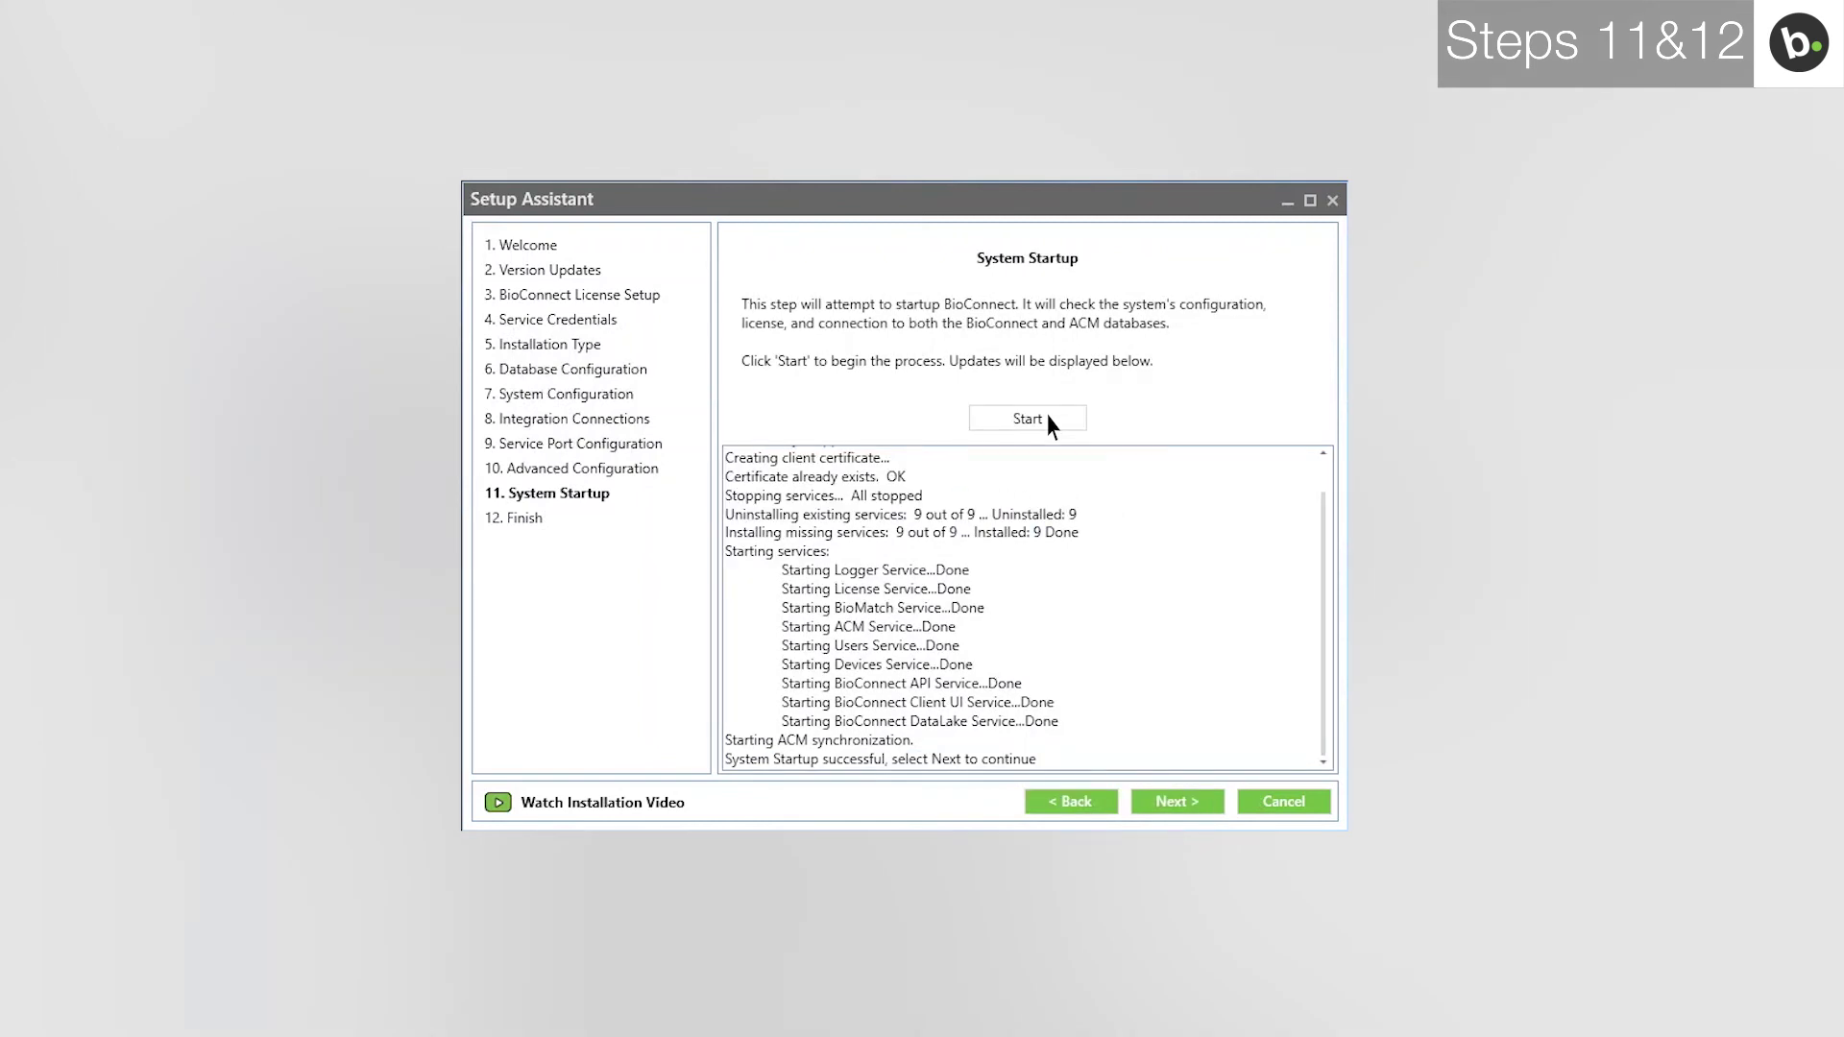
# Finish the wizard, then enter the user name and password in the BioConnect client login
pyautogui.click(1155, 807)
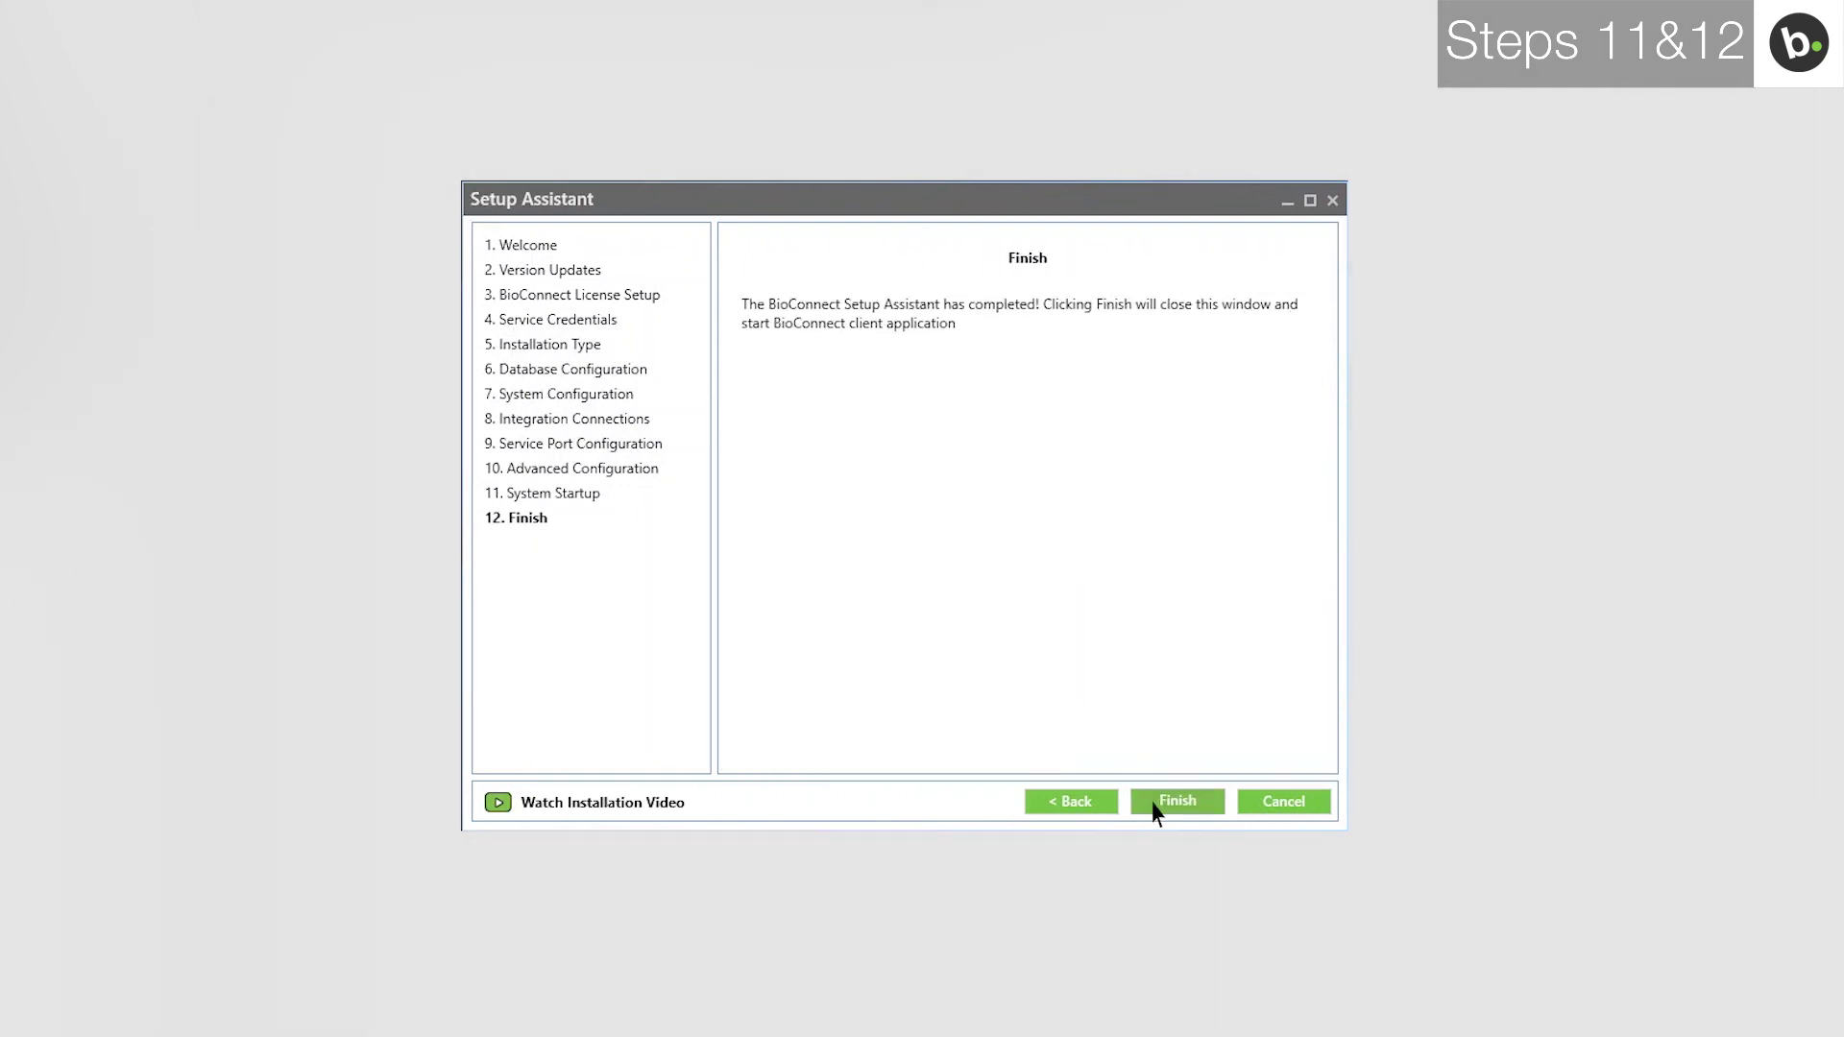
pyautogui.click(1155, 807)
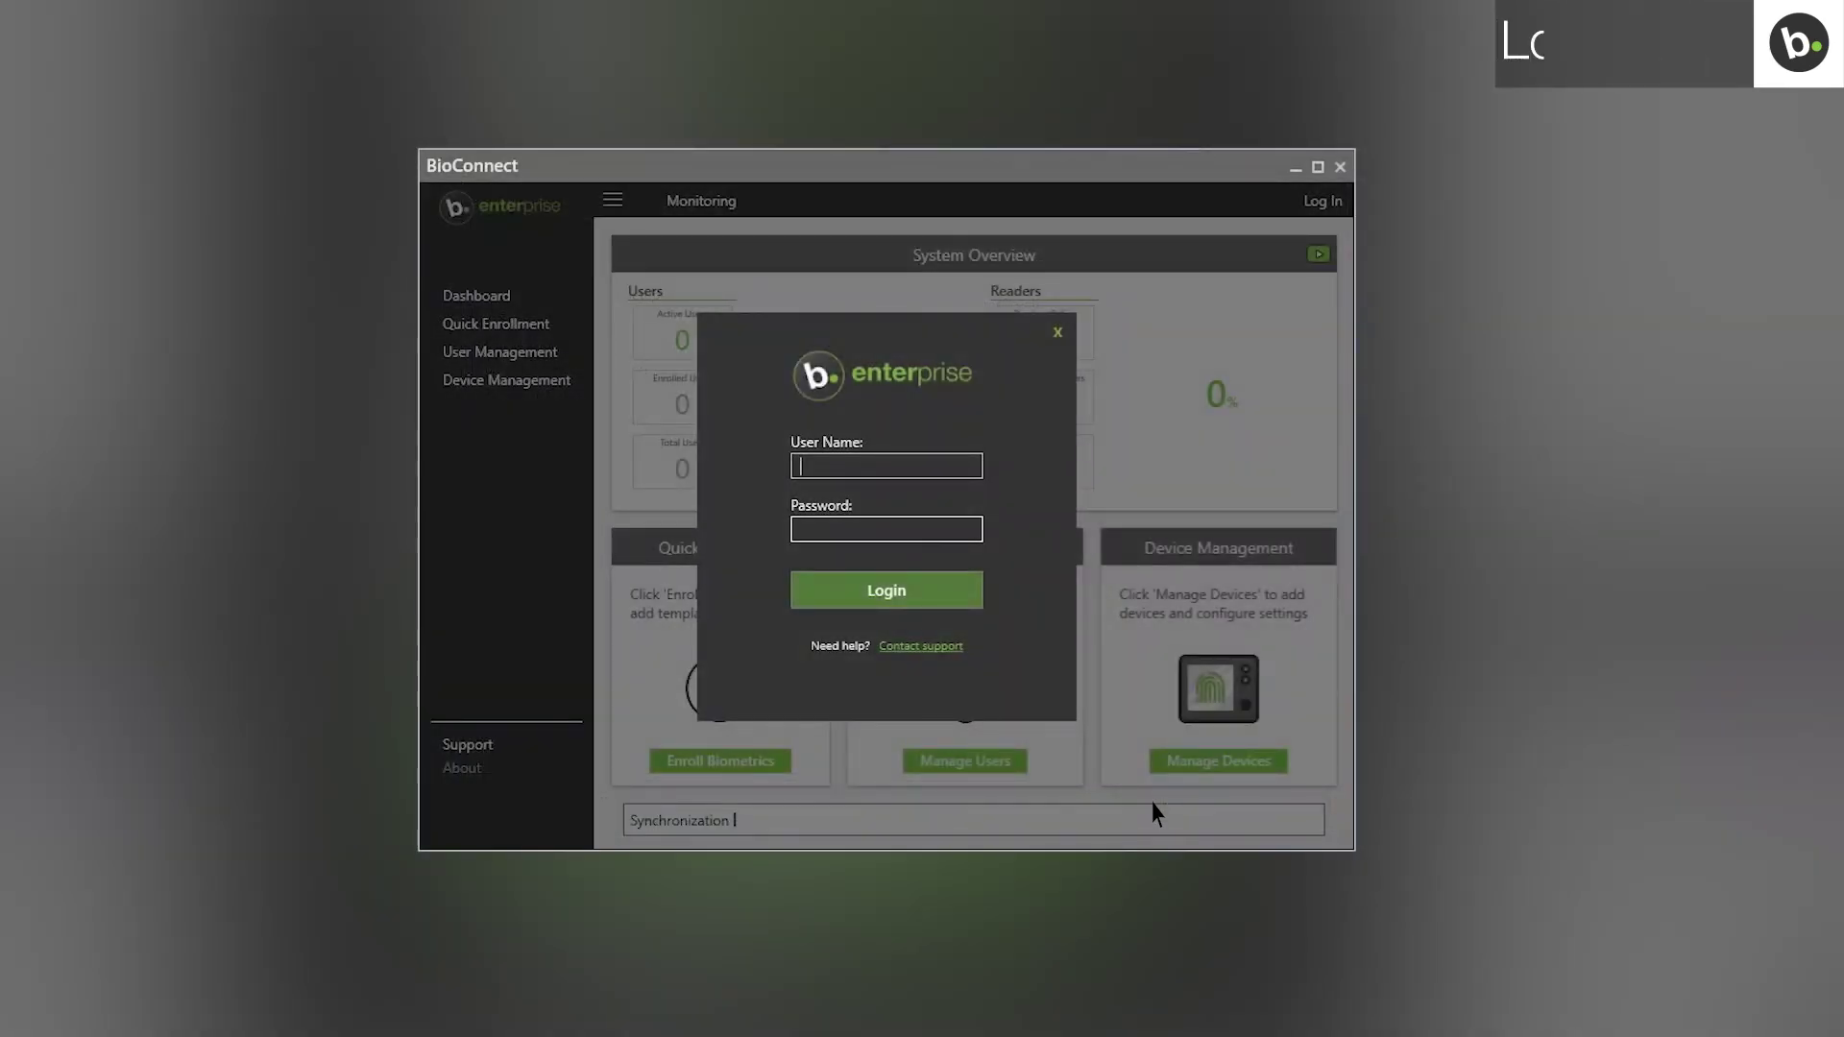
pyautogui.press('Tab')
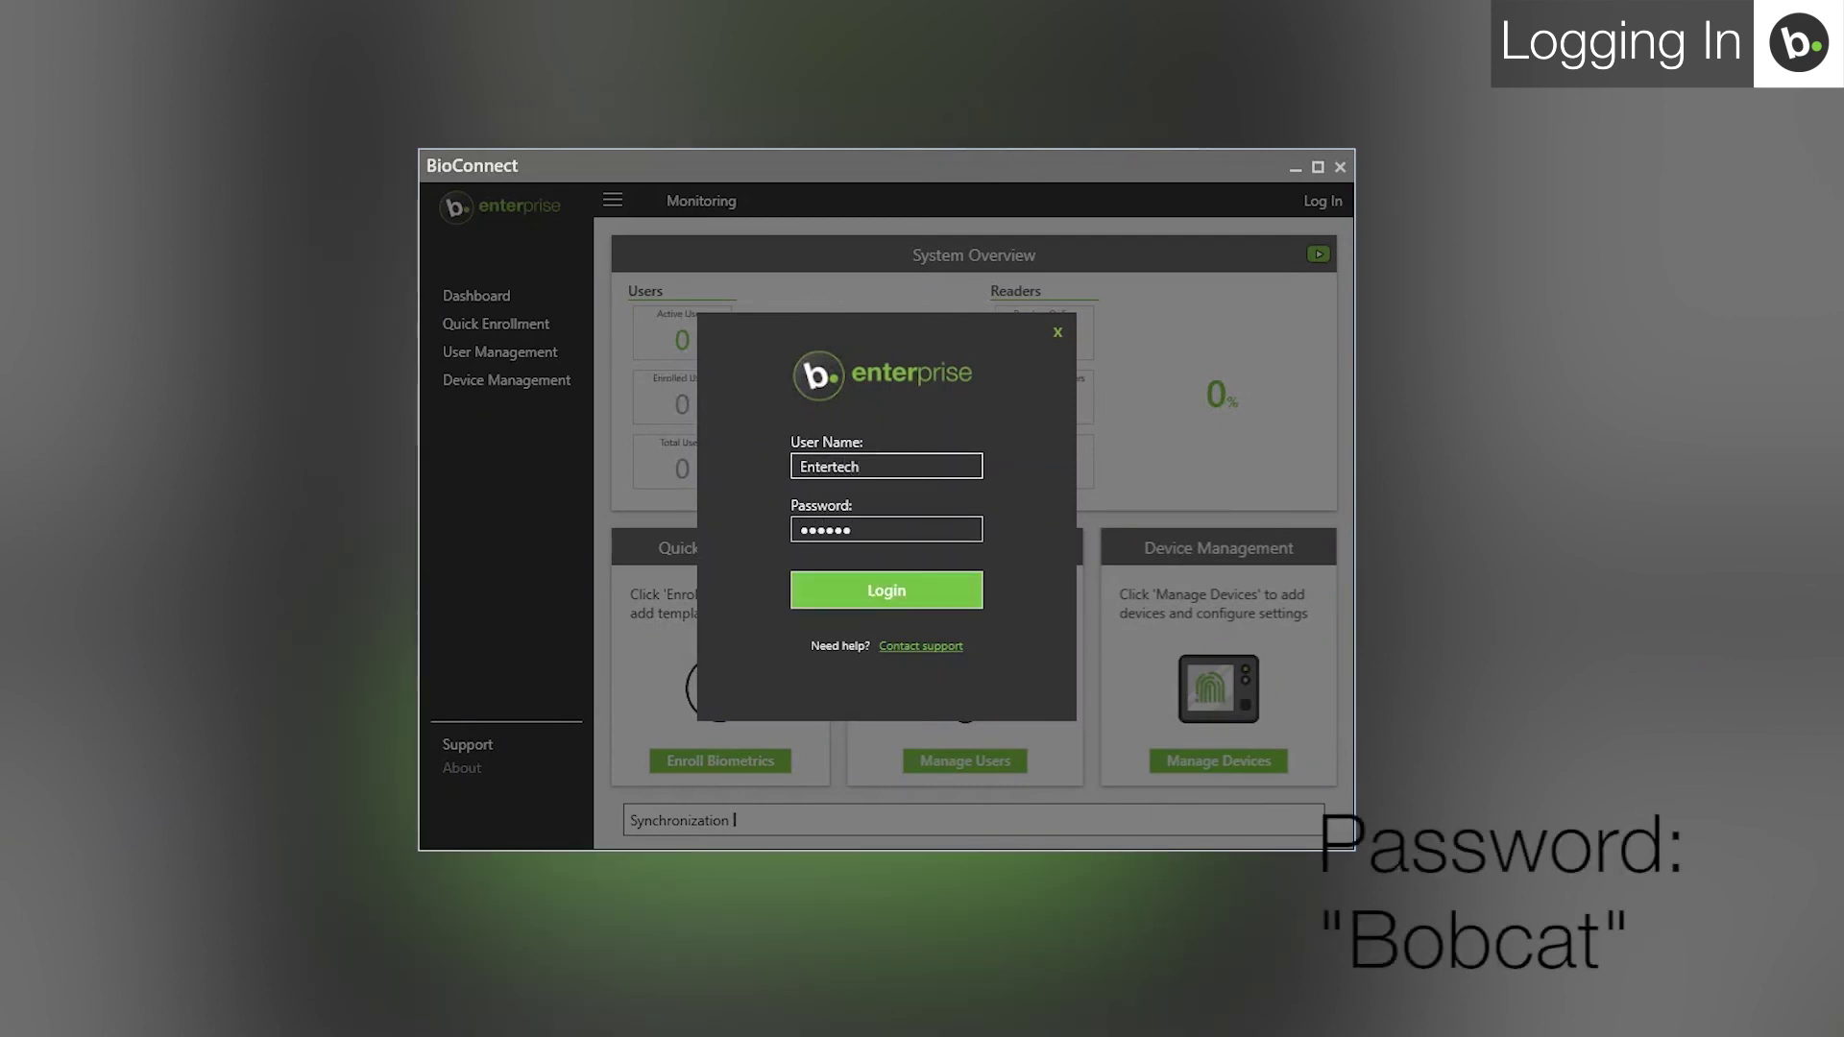